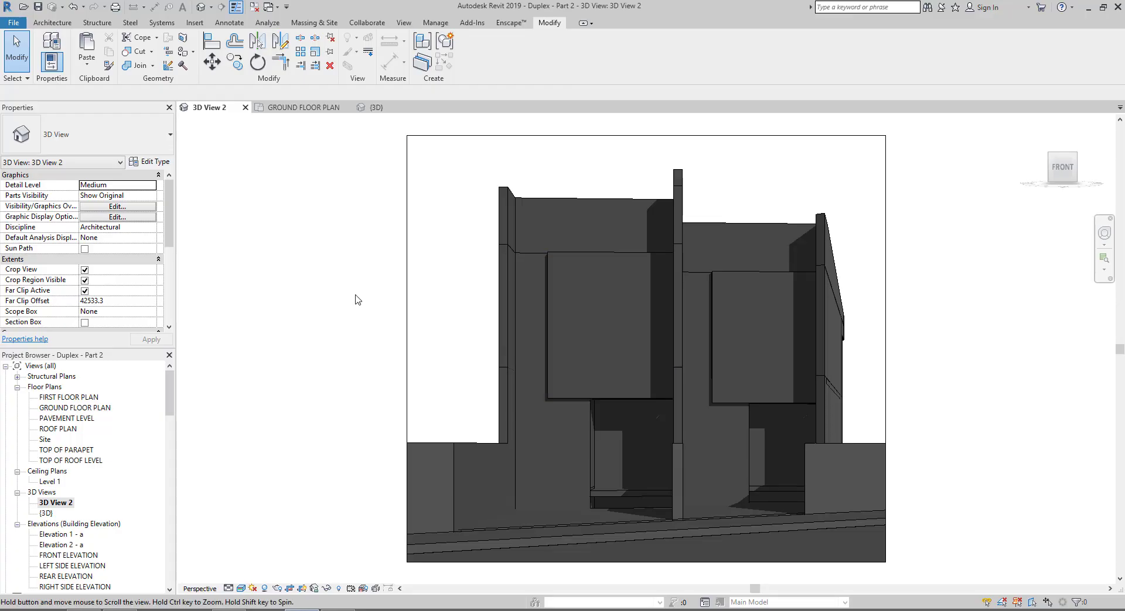
# Open the duplex's GROUND FLOOR PLAN view from the Project Browser
pyautogui.scroll(-2, 353, 301)
pyautogui.scroll(1, 410, 313)
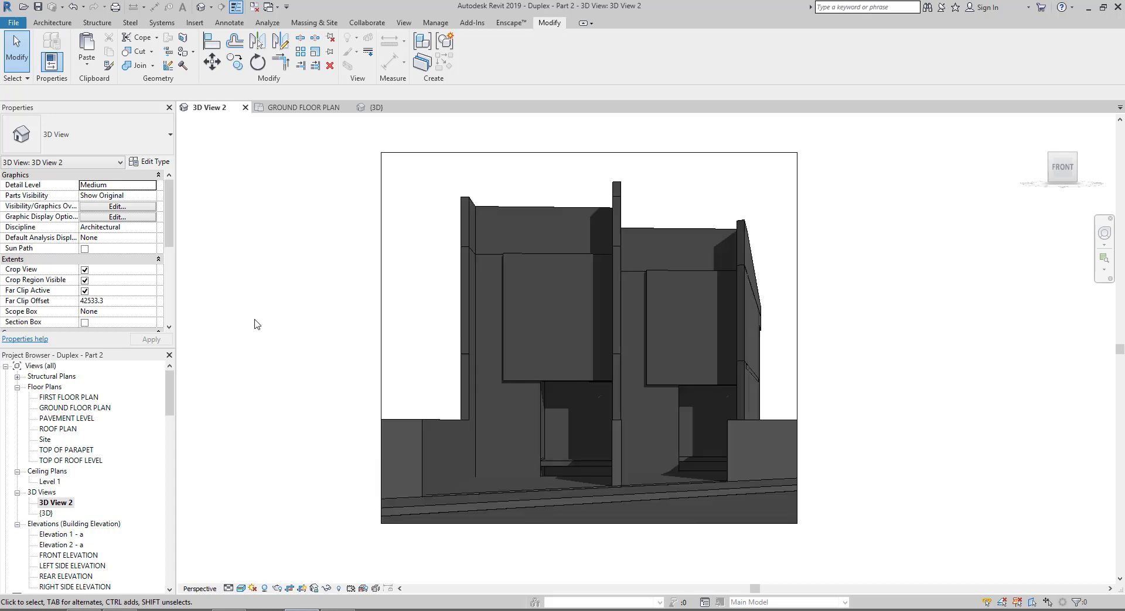
pyautogui.scroll(1, 258, 324)
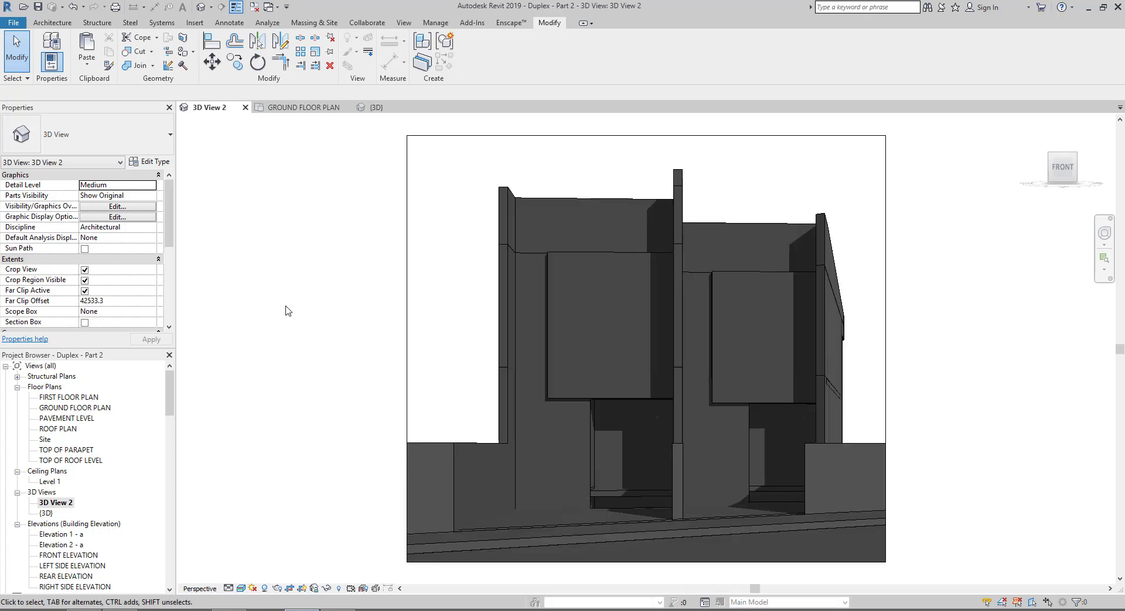
pyautogui.doubleClick(49, 408)
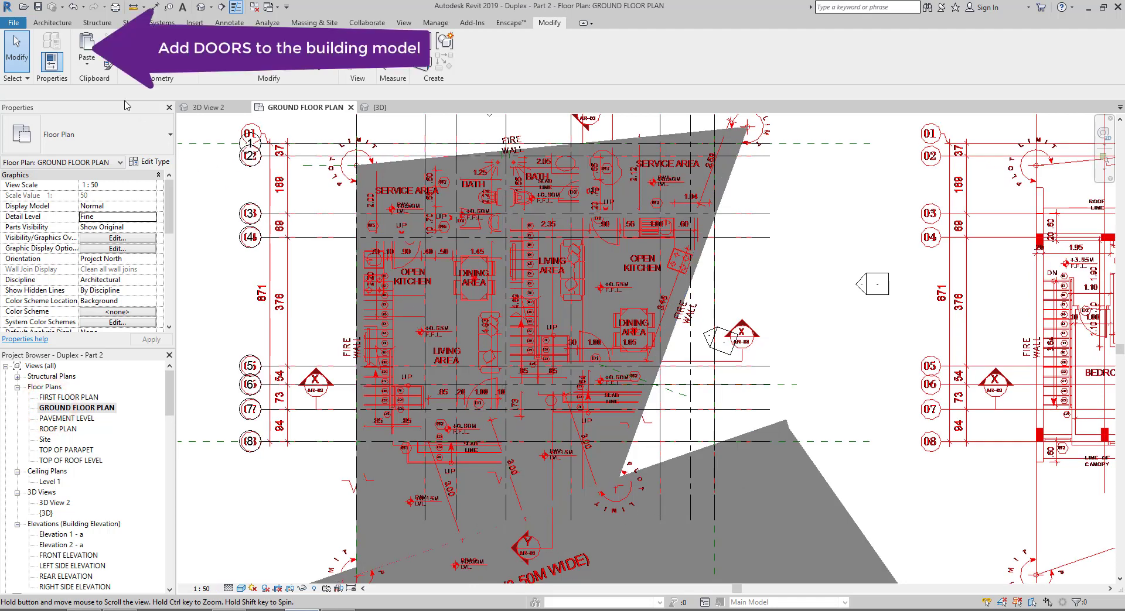
# Place a Single-Flush 30" x 80" door in the ground floor wall at D1
pyautogui.click(53, 22)
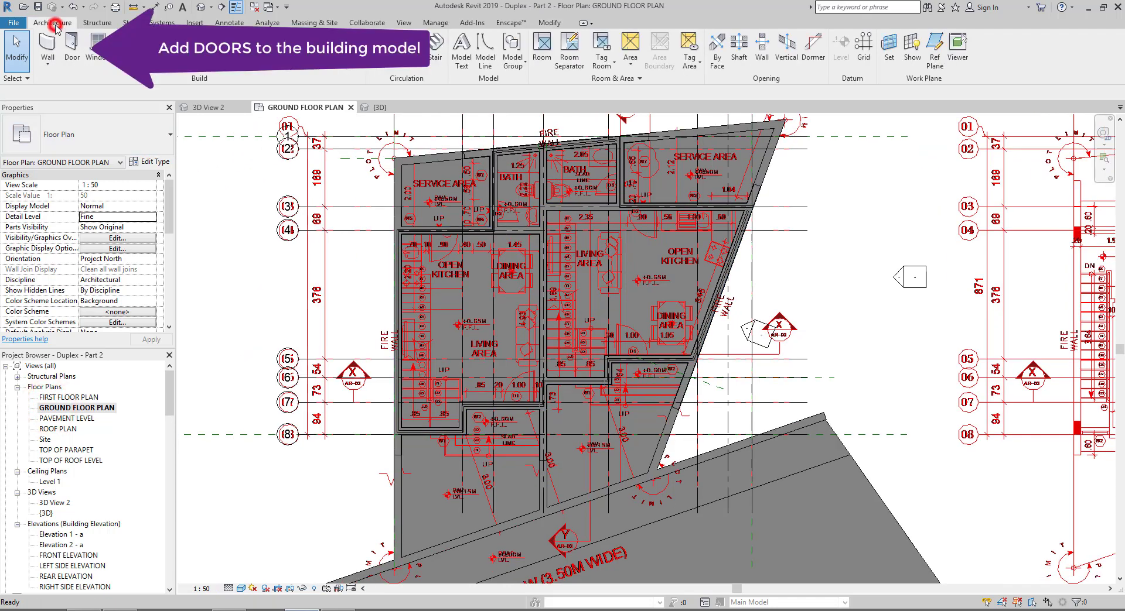
pyautogui.click(73, 63)
pyautogui.click(131, 142)
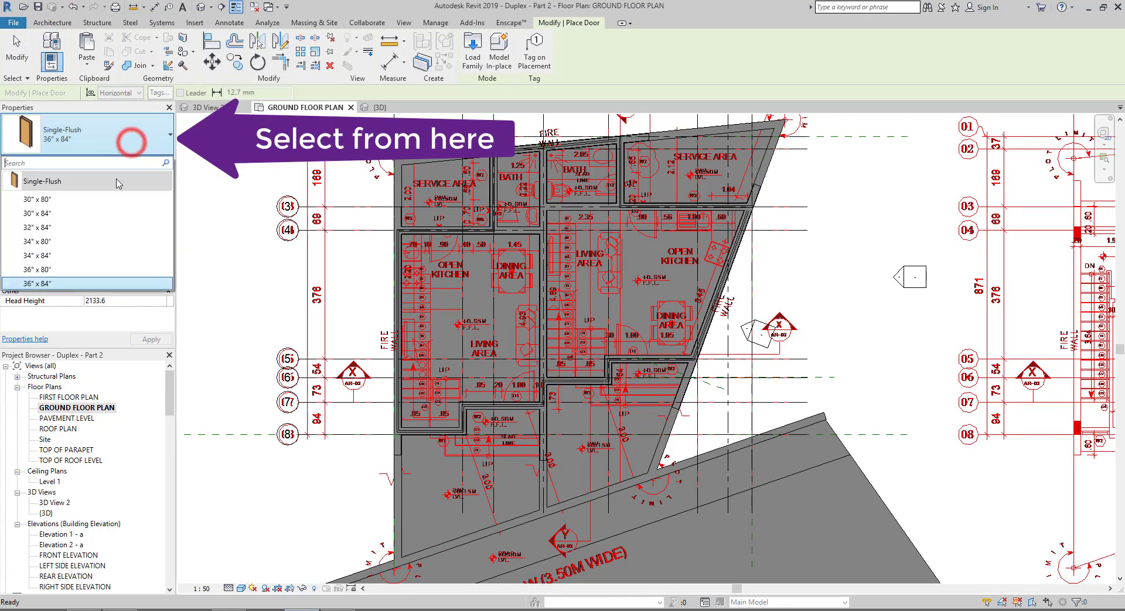
pyautogui.click(76, 199)
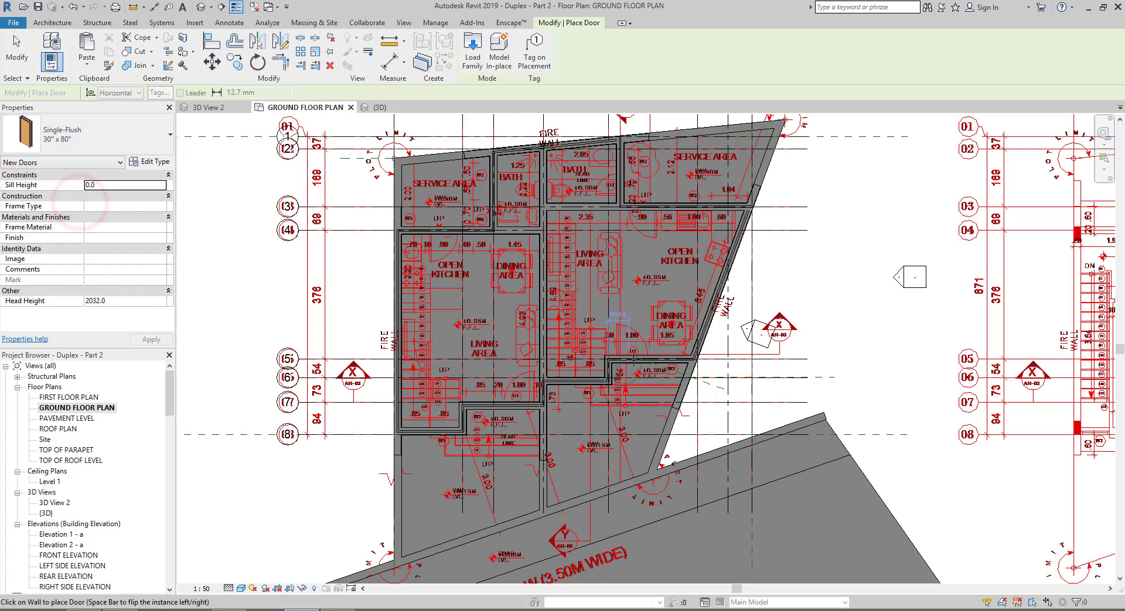
pyautogui.scroll(1, 634, 358)
pyautogui.scroll(1, 632, 356)
pyautogui.scroll(1, 631, 353)
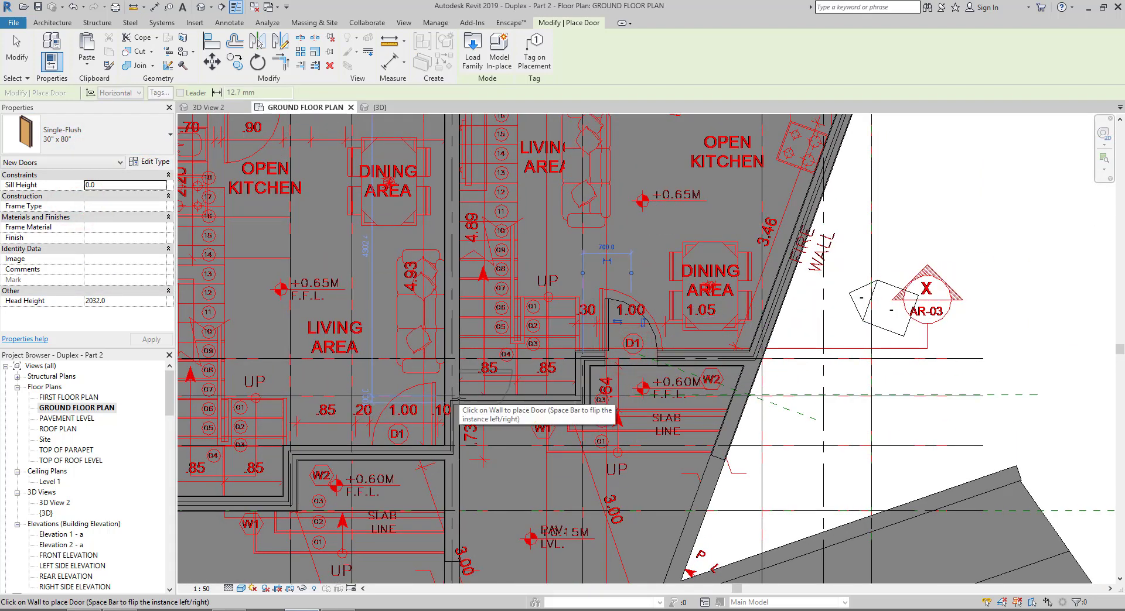
pyautogui.click(624, 324)
pyautogui.press('Escape')
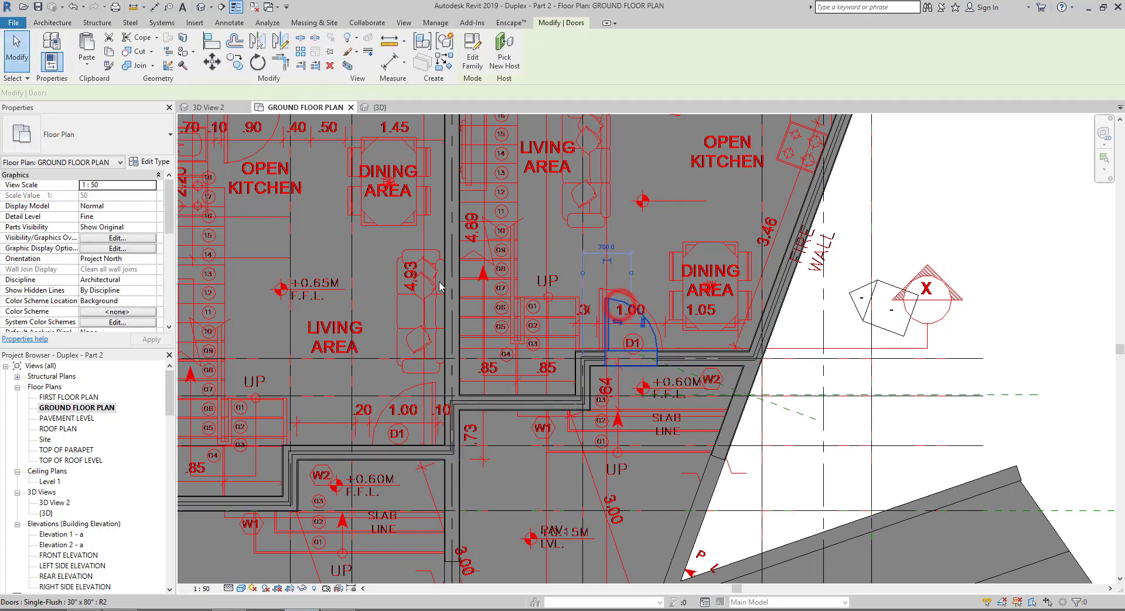
# Select the new door to check its type, then deselect it
pyautogui.click(105, 138)
pyautogui.click(91, 143)
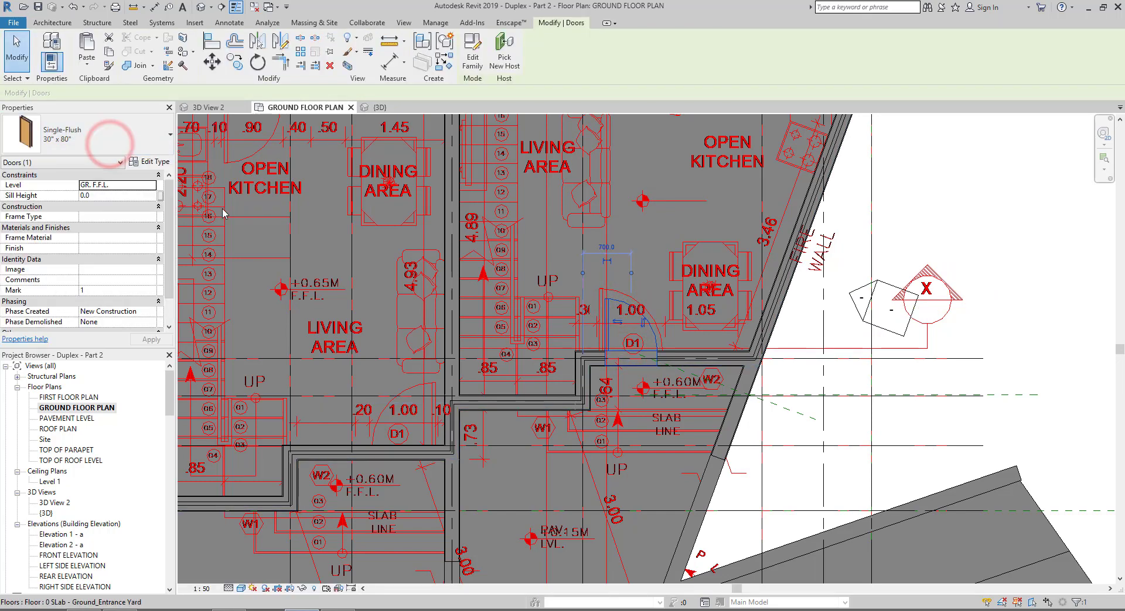
pyautogui.press('Escape')
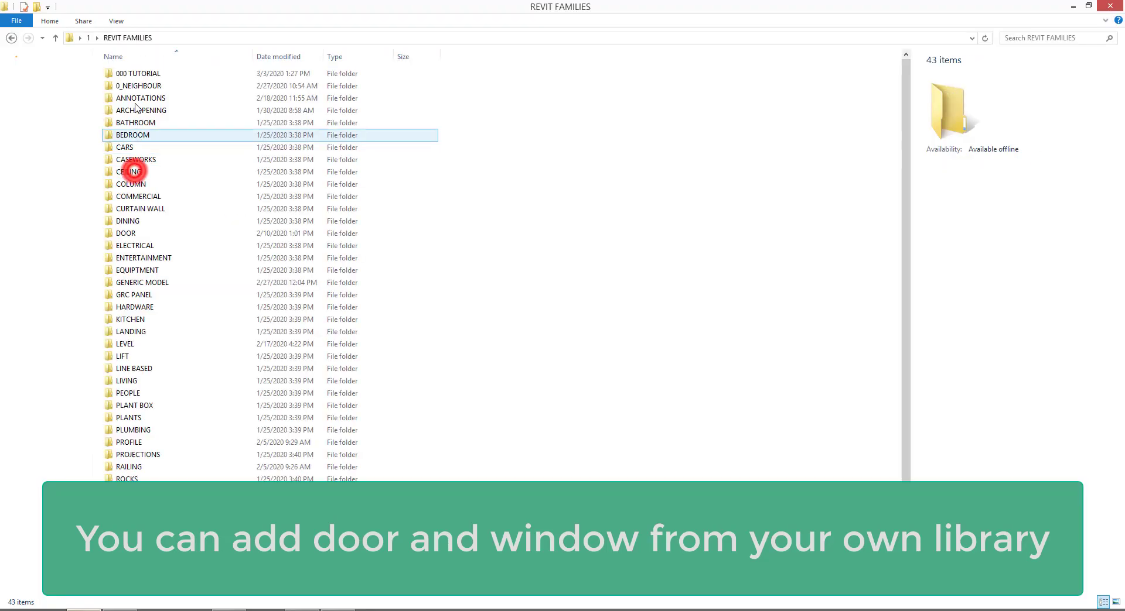
# Open the 0_One Panel Door family from 000 TUTORIAL > REVIT FAMILIES > Door
pyautogui.click(133, 84)
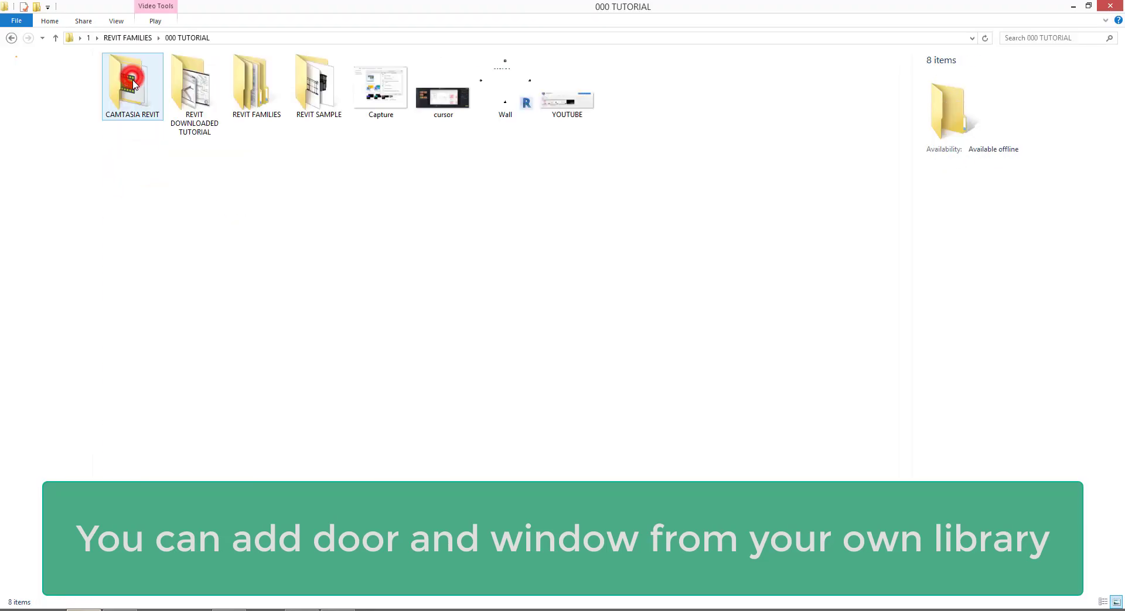
pyautogui.doubleClick(249, 90)
pyautogui.click(128, 74)
pyautogui.doubleClick(127, 74)
pyautogui.doubleClick(120, 75)
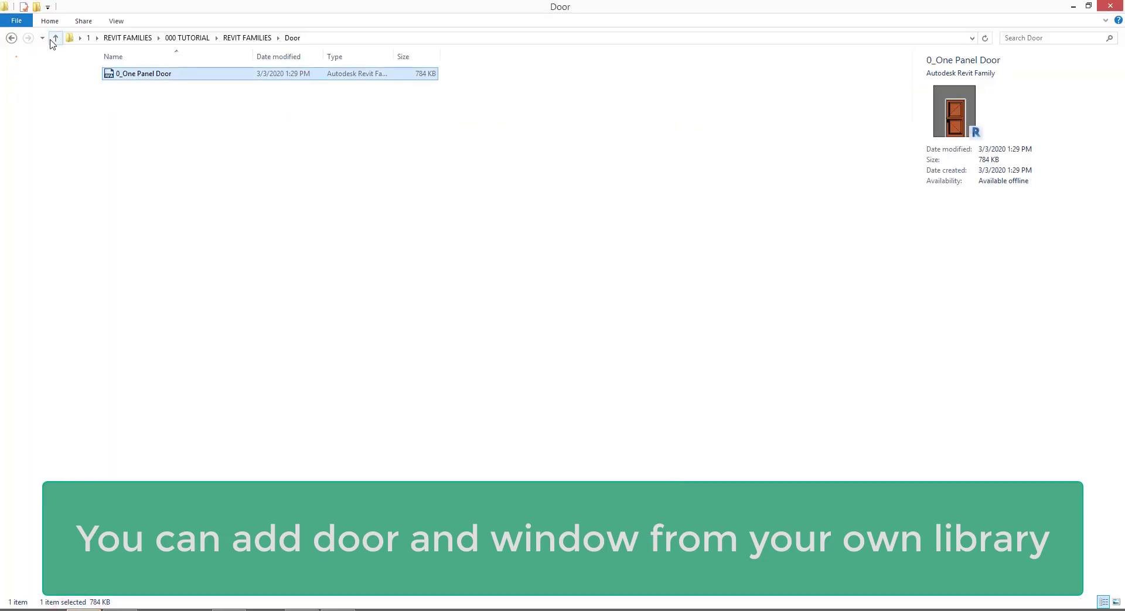
# Open the 0_Window-Rectangle-Fixed and 0_Window-Rectangle-Sliding families from the Window folder
pyautogui.click(55, 38)
pyautogui.click(129, 88)
pyautogui.doubleClick(130, 87)
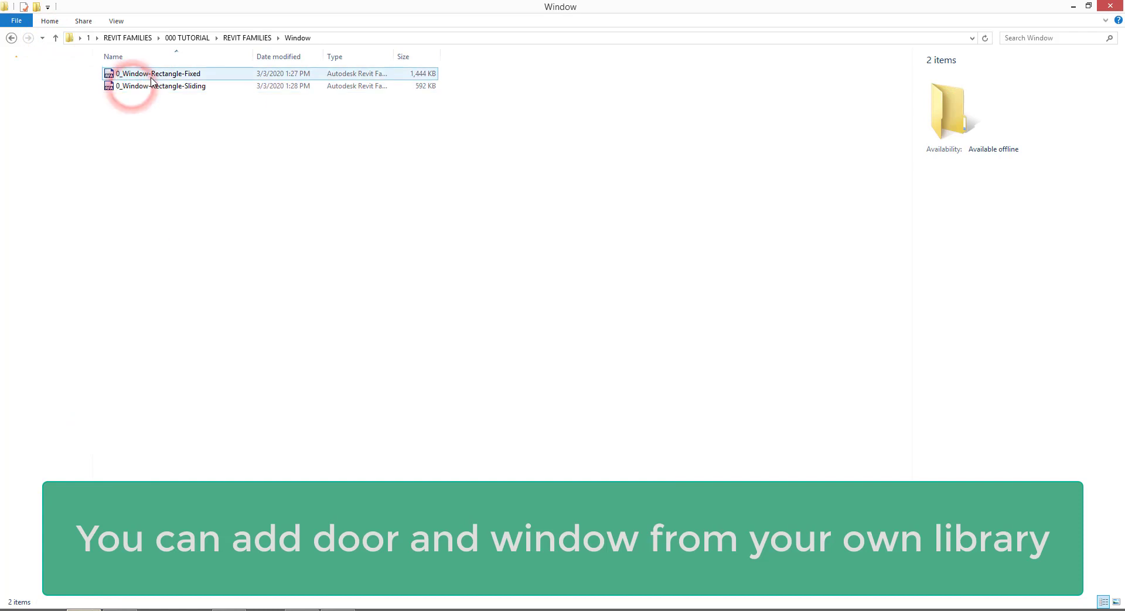
pyautogui.doubleClick(151, 81)
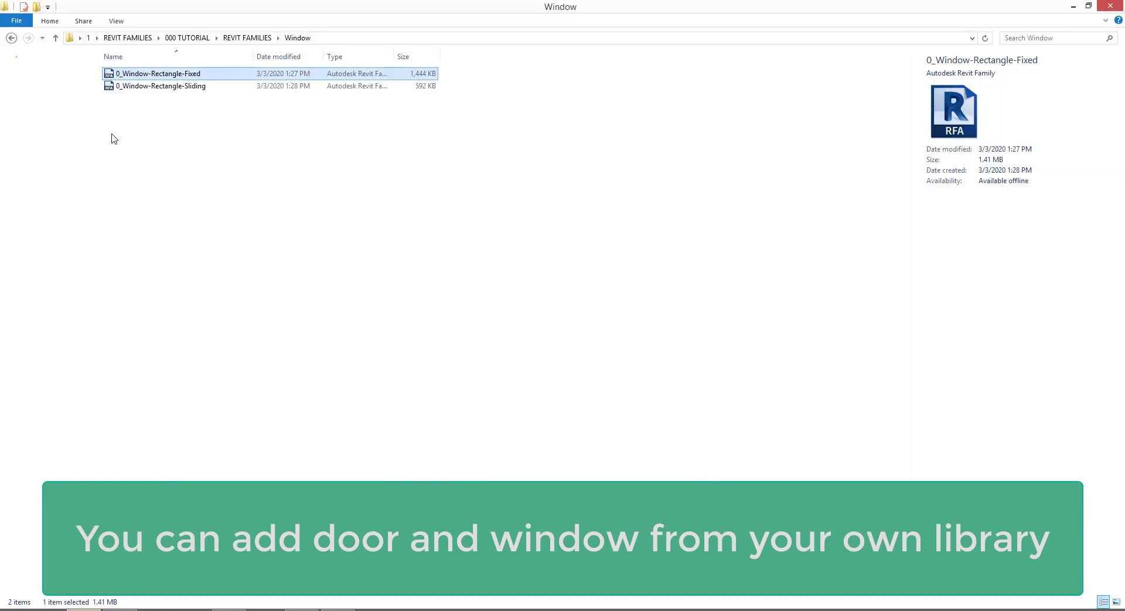
pyautogui.doubleClick(120, 90)
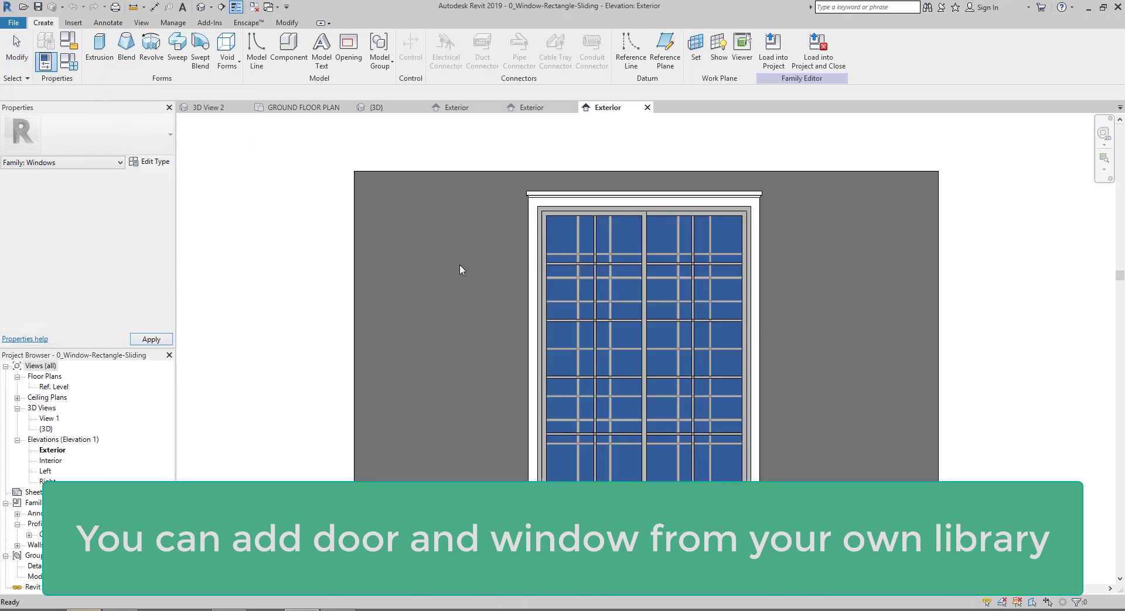
# Show the door family's exterior elevation and close the duplex's 3D View 2
pyautogui.click(467, 109)
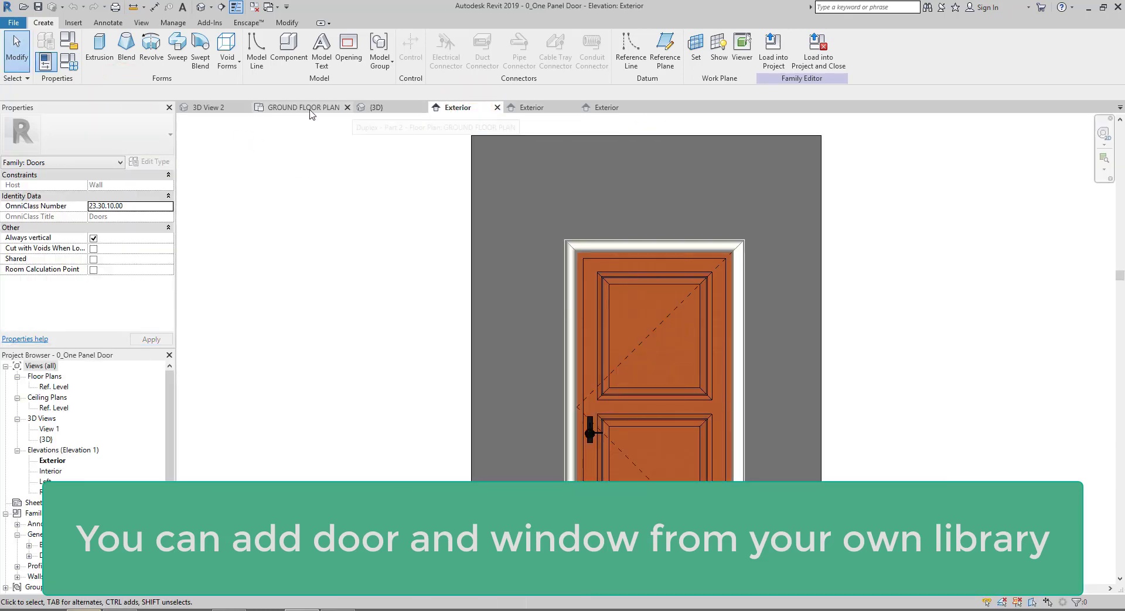
pyautogui.click(224, 108)
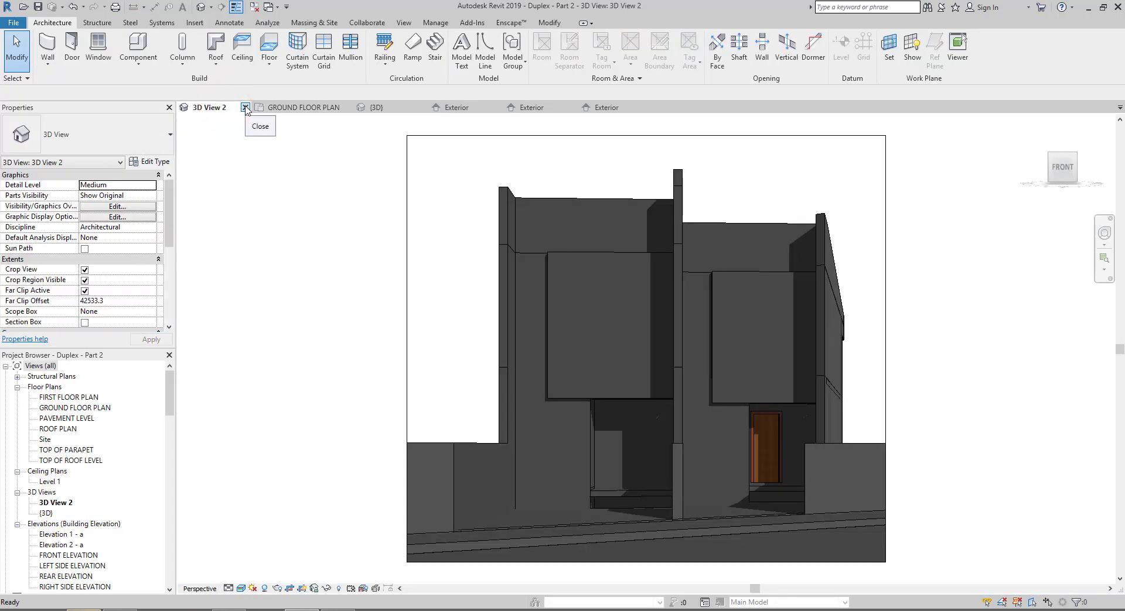
pyautogui.click(245, 108)
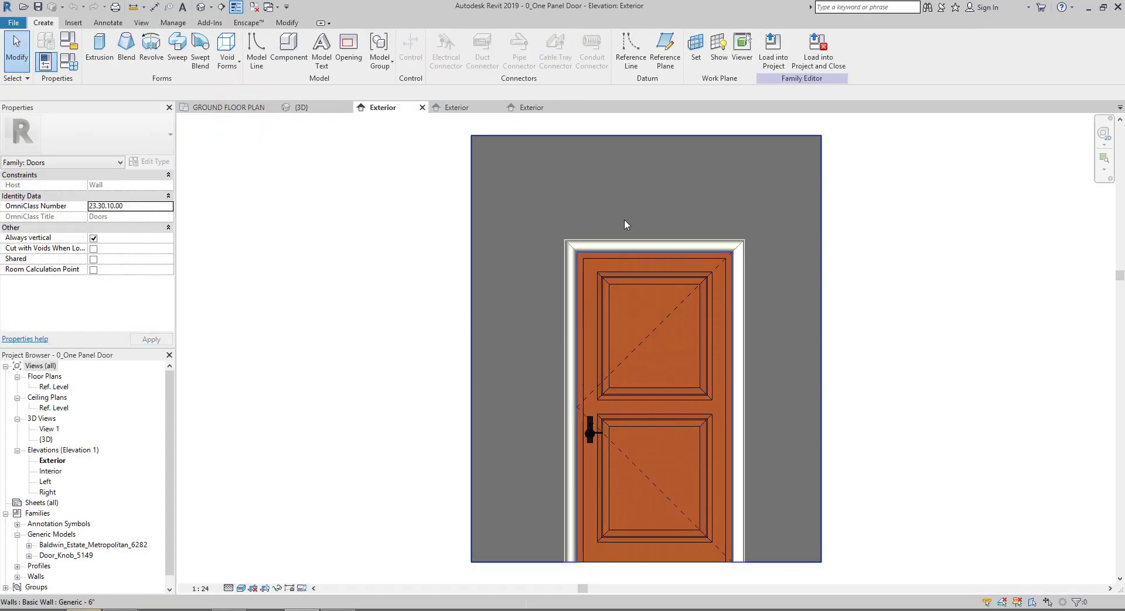
# Load 0_One Panel Door into Duplex - Part 2.rvt and place it at the left unit's entrance
pyautogui.click(774, 47)
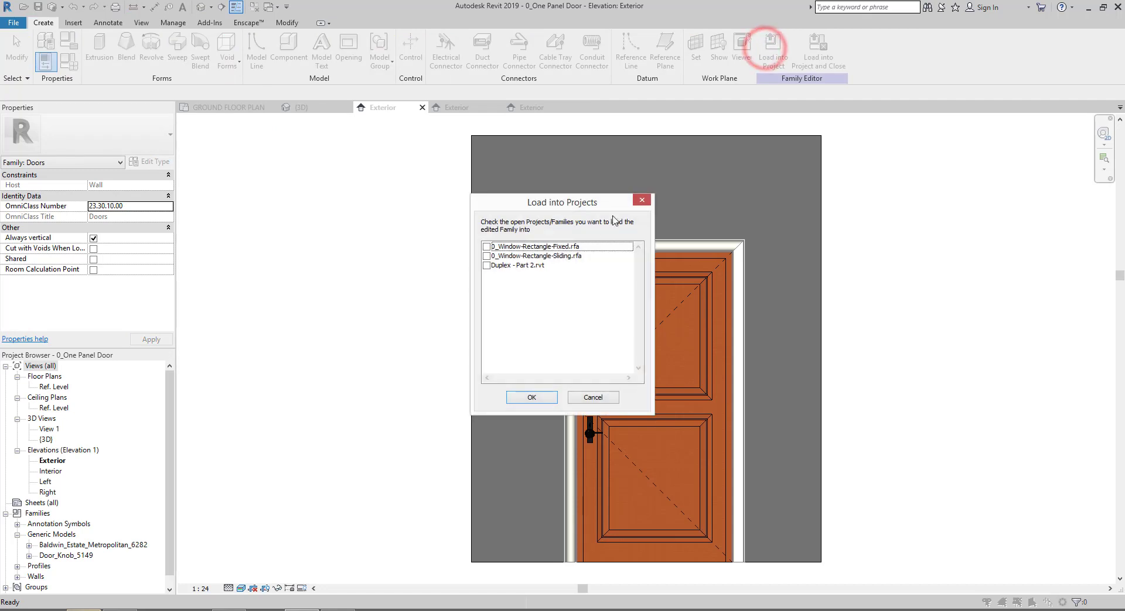
pyautogui.click(486, 266)
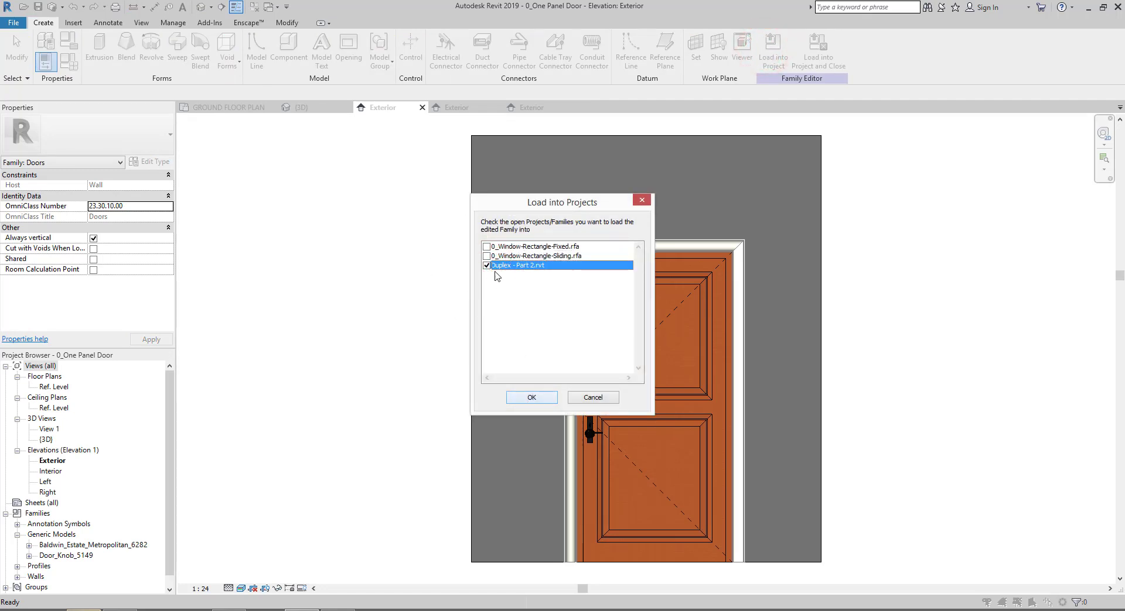
pyautogui.click(526, 398)
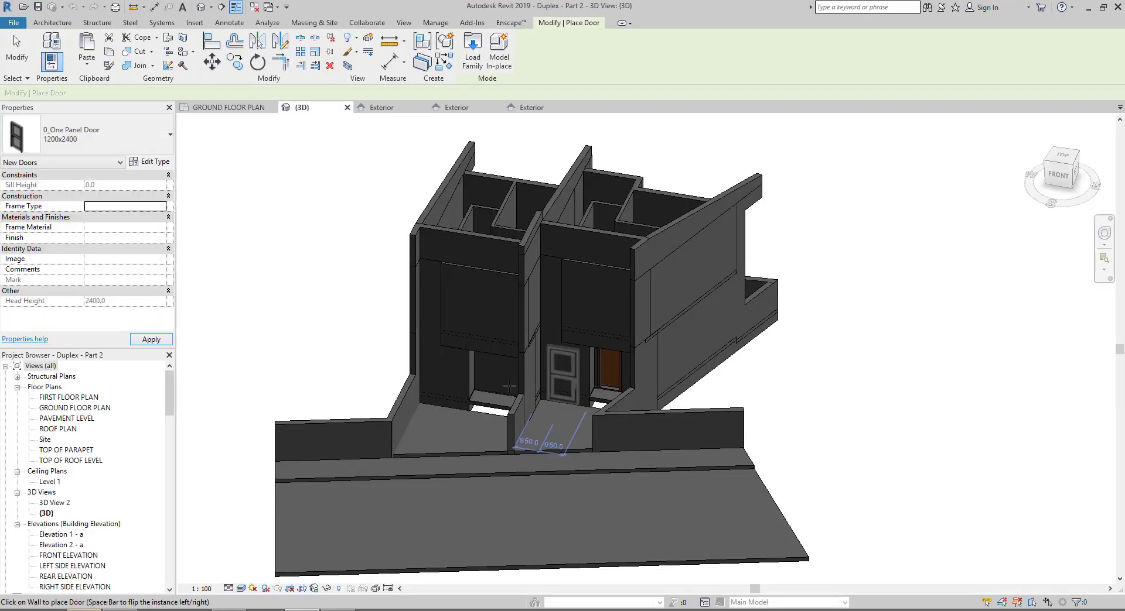
pyautogui.click(503, 384)
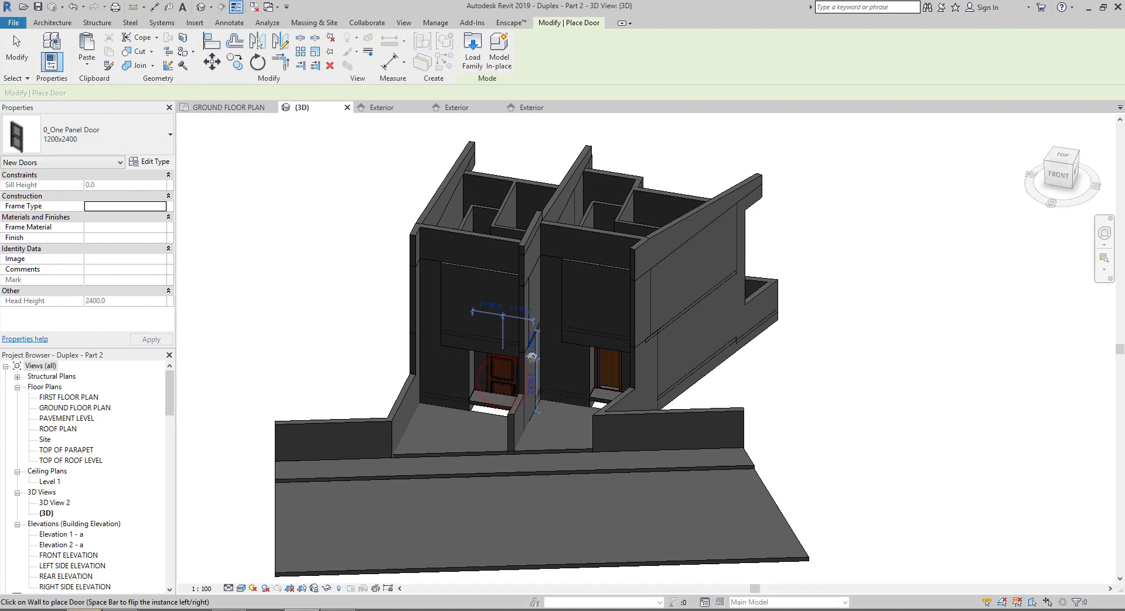
pyautogui.click(457, 108)
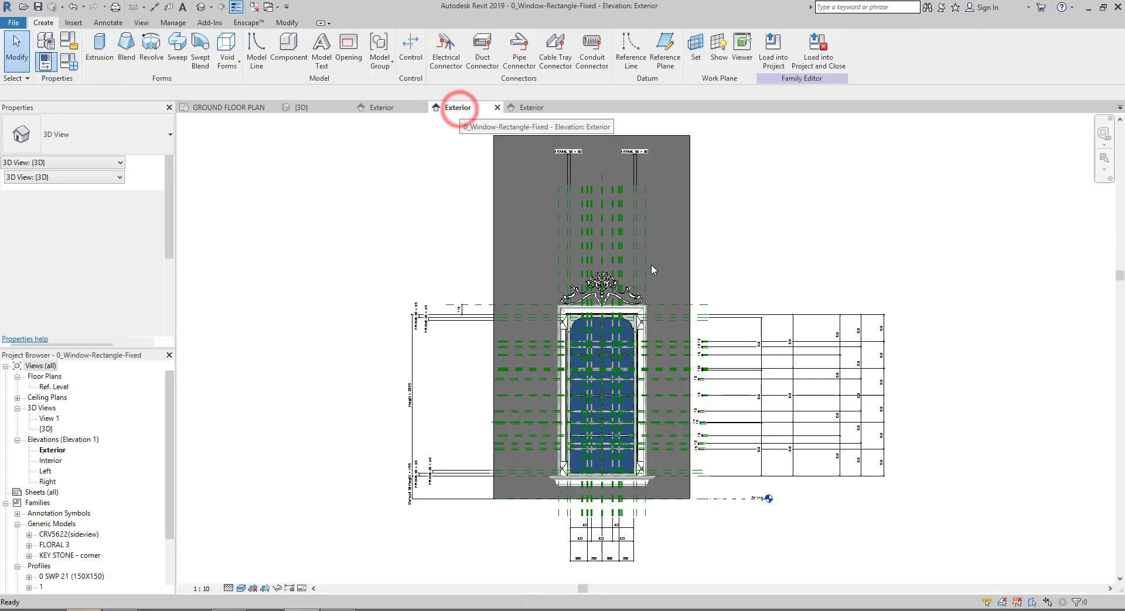
# Load 0_Window-Rectangle-Fixed into Duplex - Part 2 and place it above the left unit's door
pyautogui.click(774, 57)
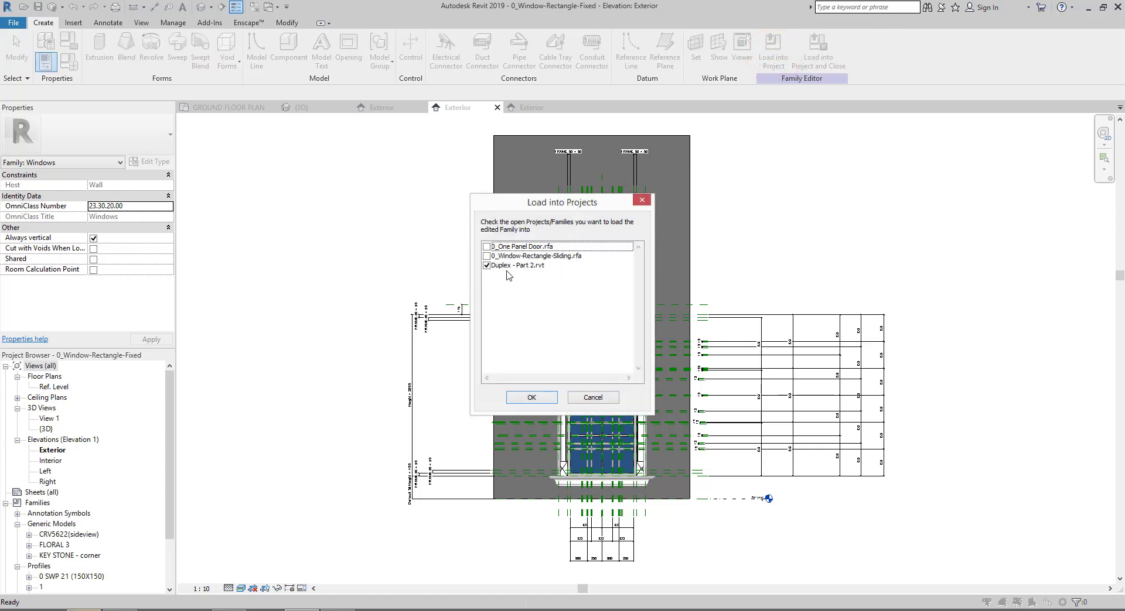
pyautogui.click(526, 394)
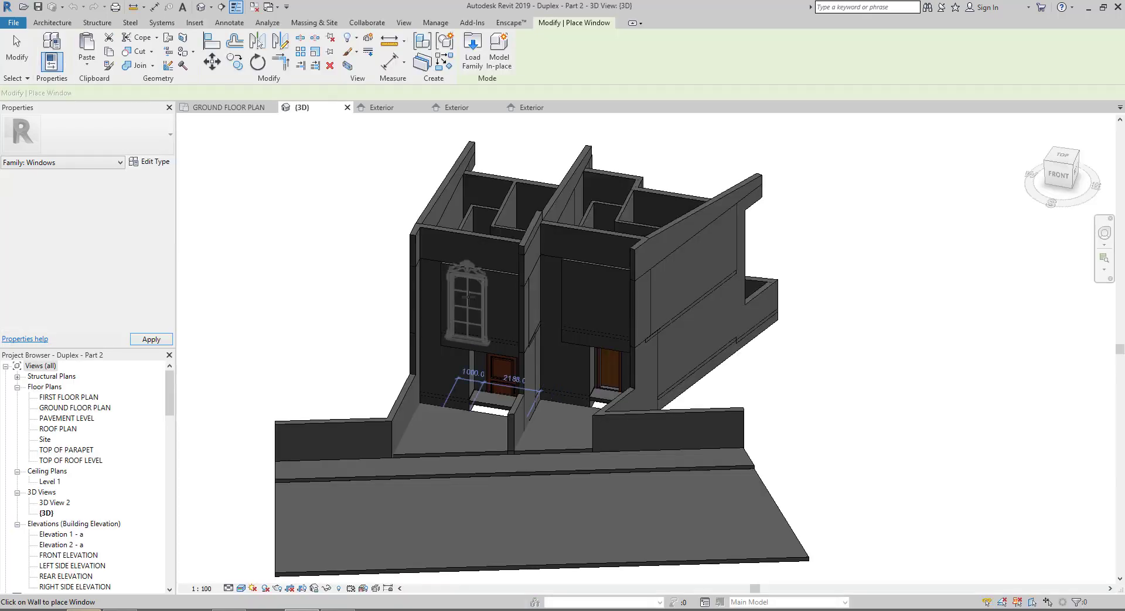
pyautogui.click(512, 201)
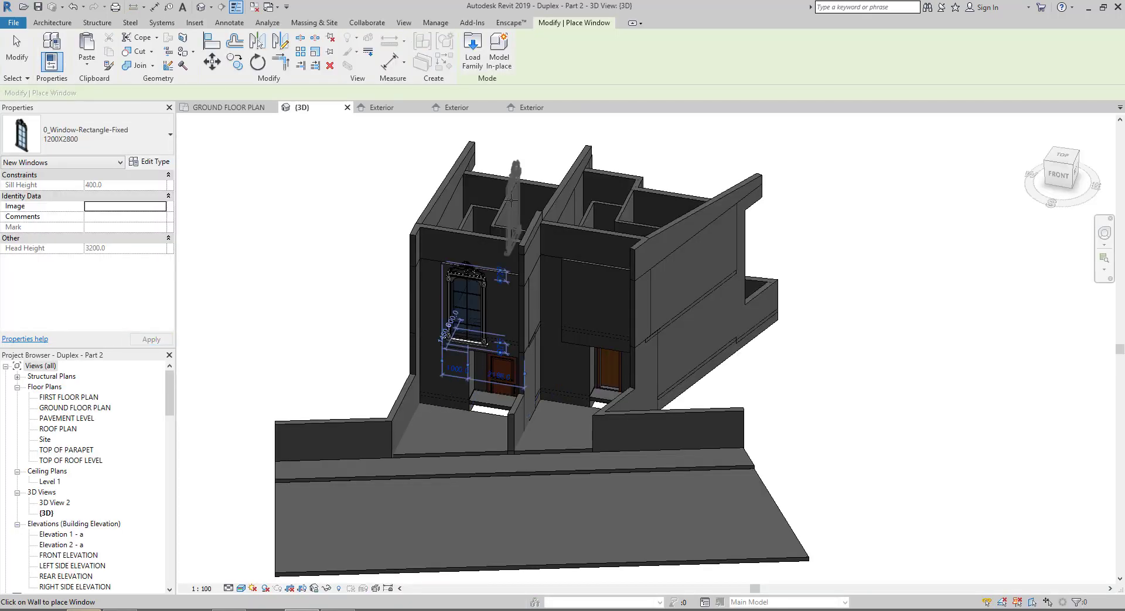
pyautogui.press('Escape')
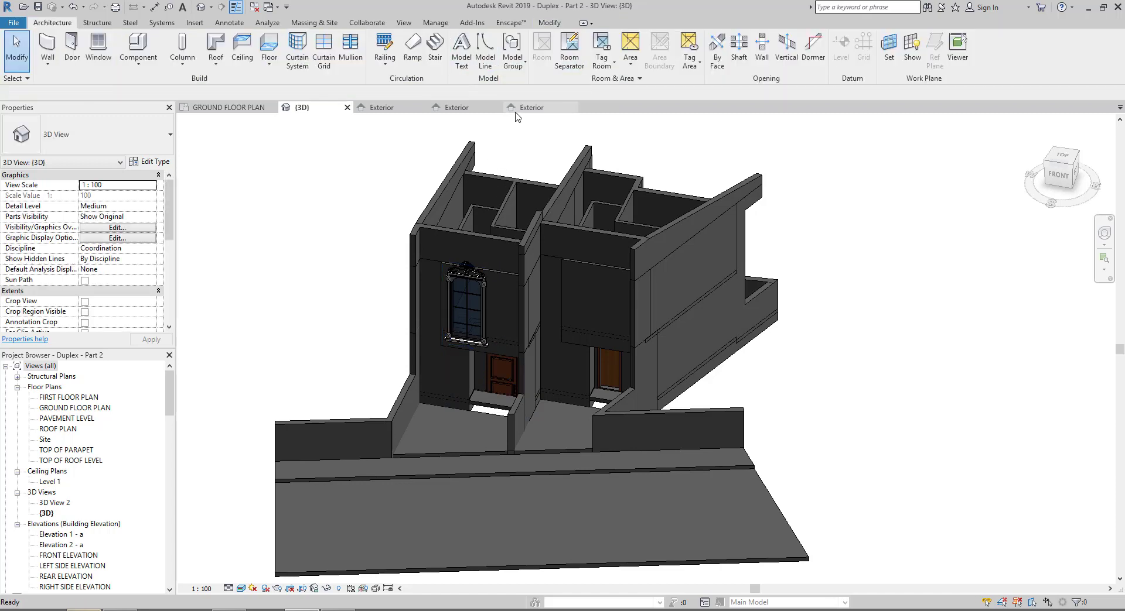
pyautogui.click(517, 108)
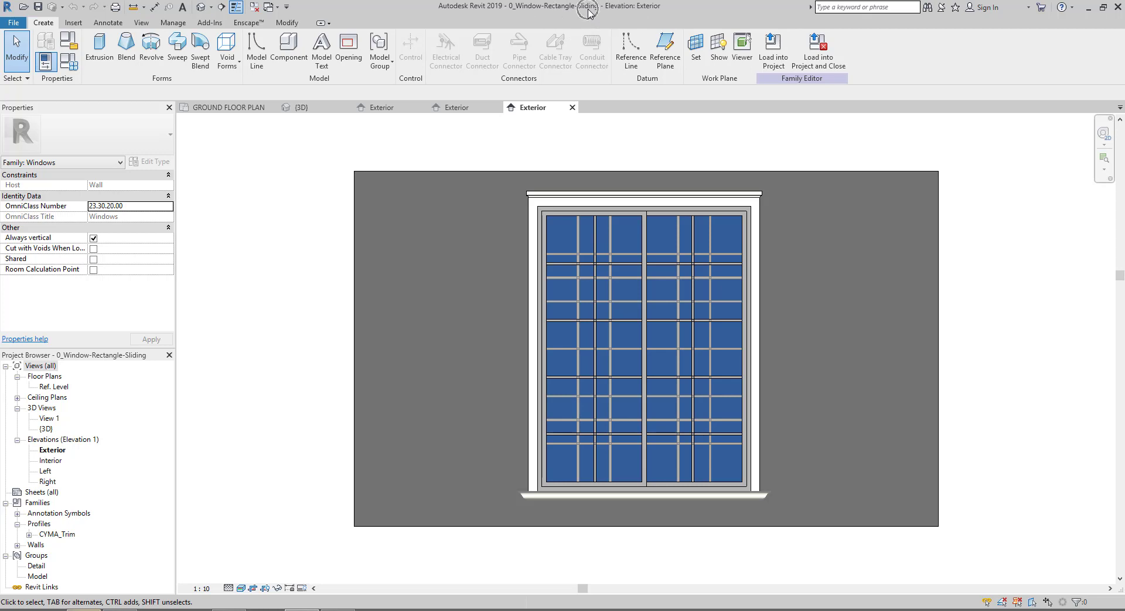
# Load 0_Window-Rectangle-Sliding into Duplex - Part 2 and place one in the right side wall
pyautogui.click(457, 108)
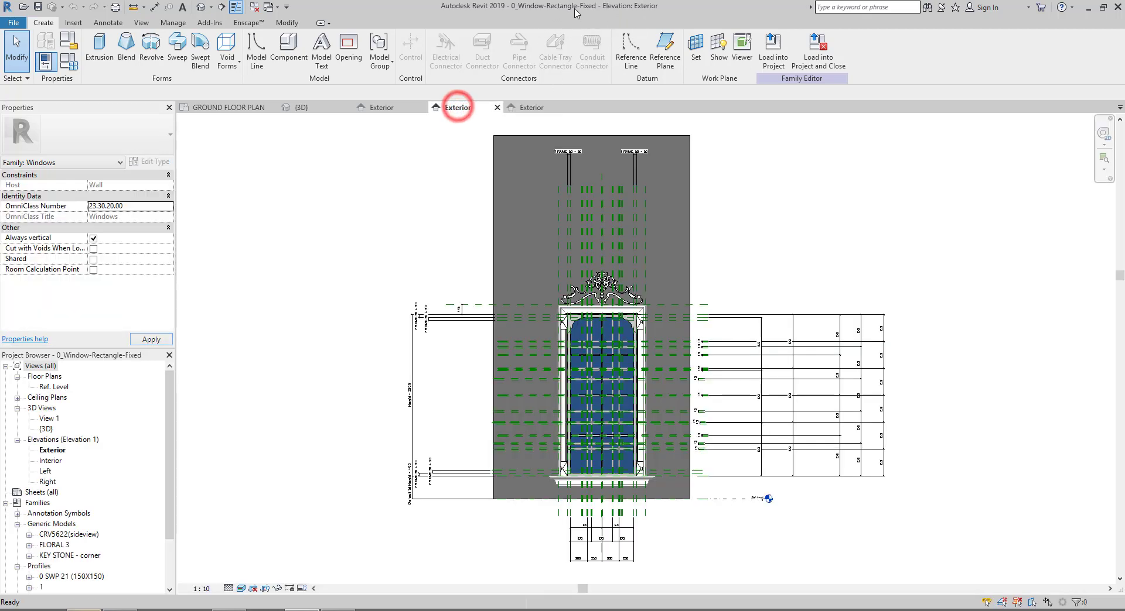
pyautogui.click(527, 109)
pyautogui.click(759, 51)
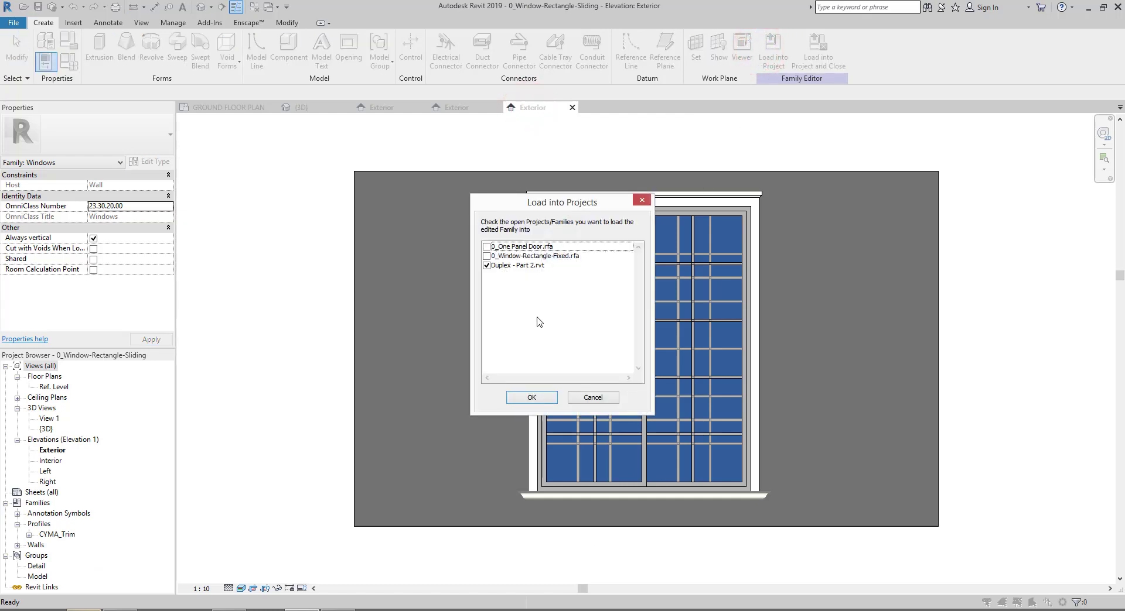
pyautogui.click(521, 398)
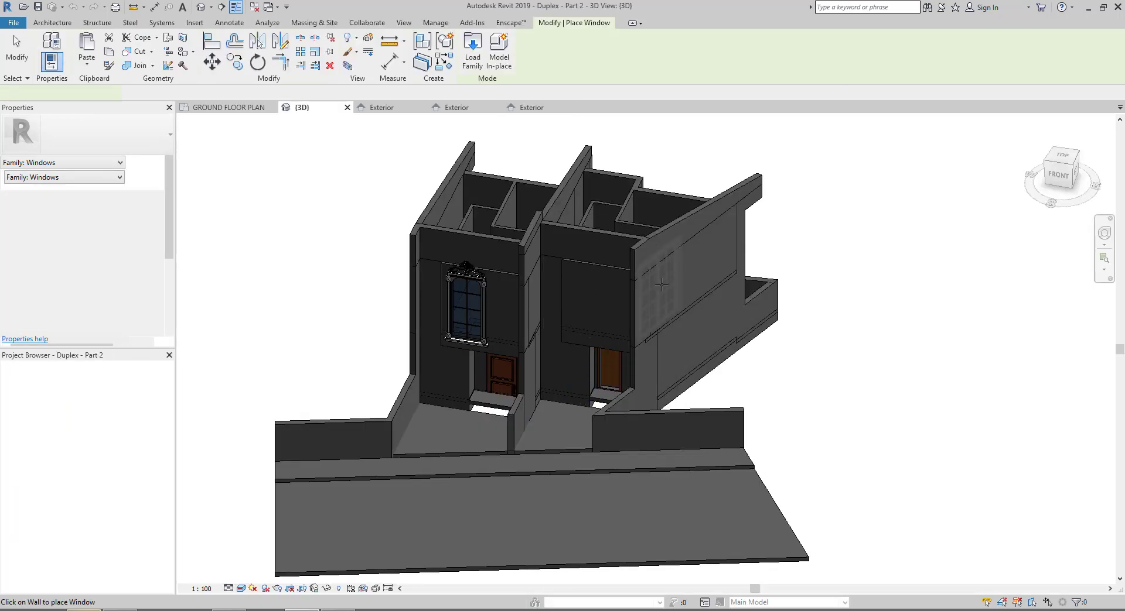
pyautogui.click(671, 284)
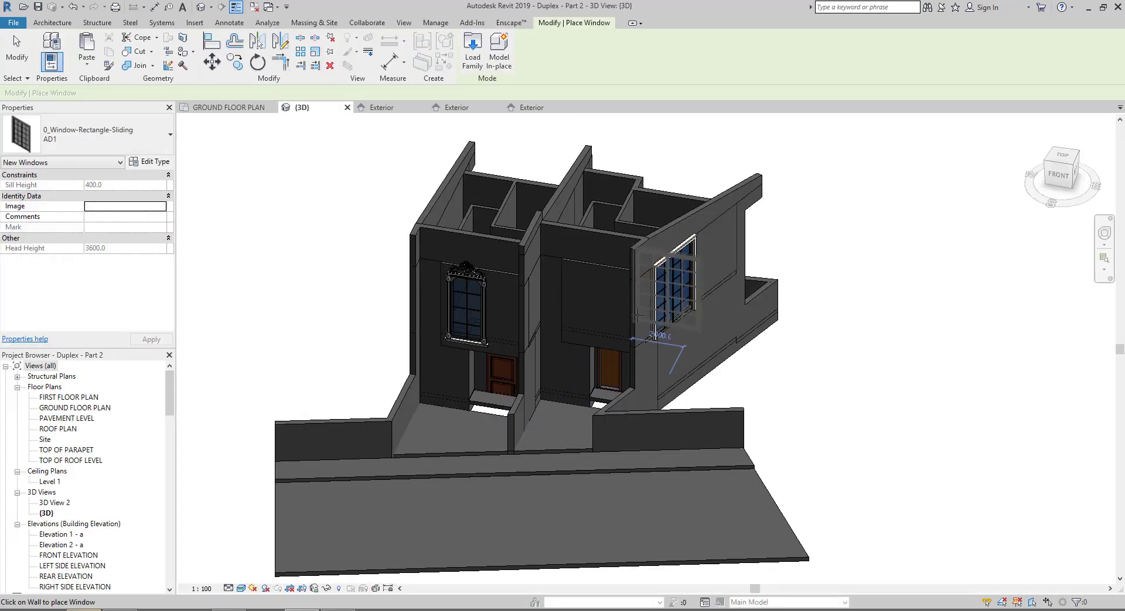
pyautogui.press('Escape')
pyautogui.press('Escape')
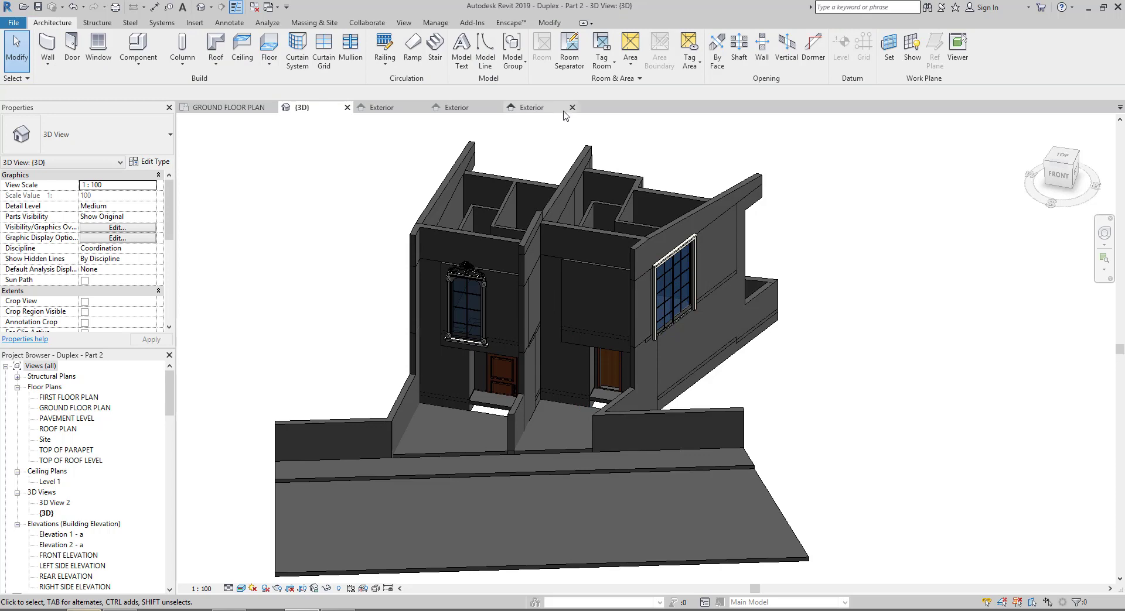
# Close the three family exterior elevation views
pyautogui.click(573, 108)
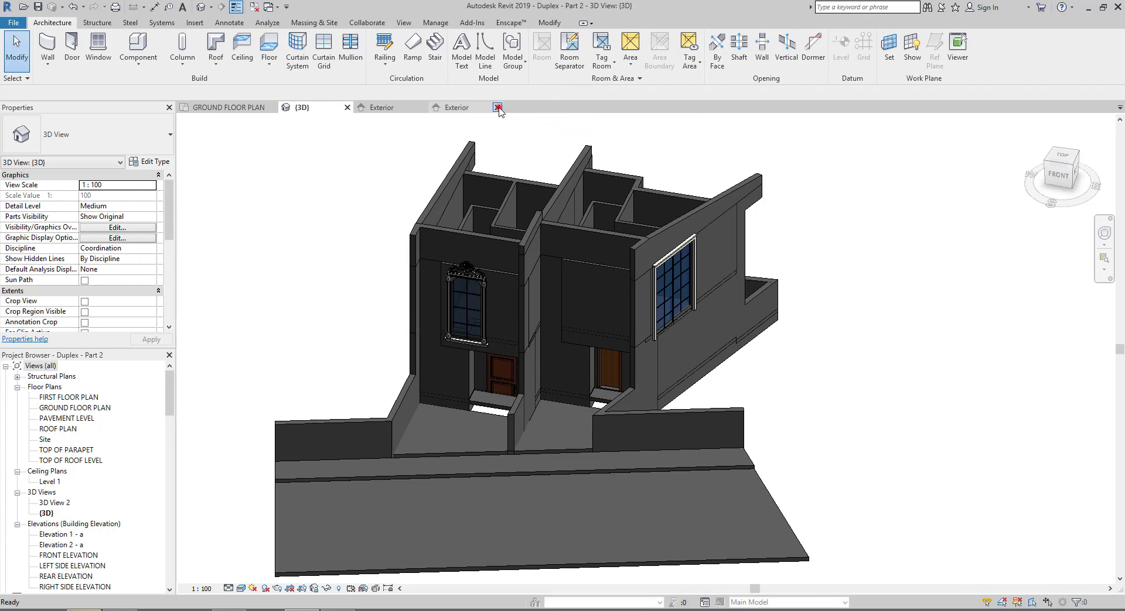
pyautogui.click(498, 107)
pyautogui.click(423, 107)
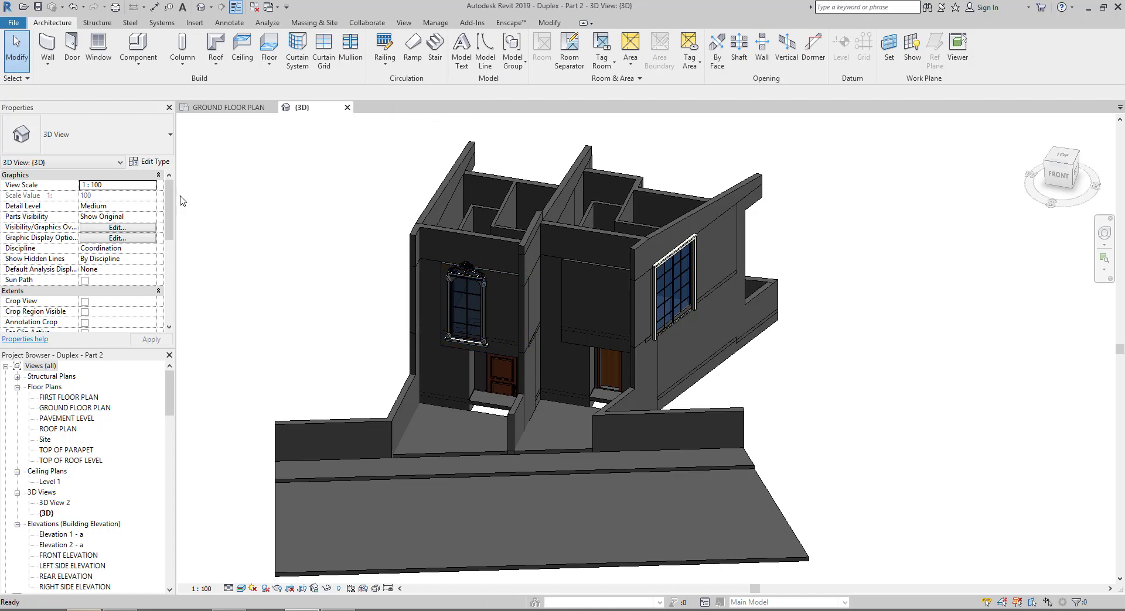
# On the ground floor plan, select door D1 (0_One Panel Door 1200x2400) and open its Edit Type
pyautogui.click(231, 108)
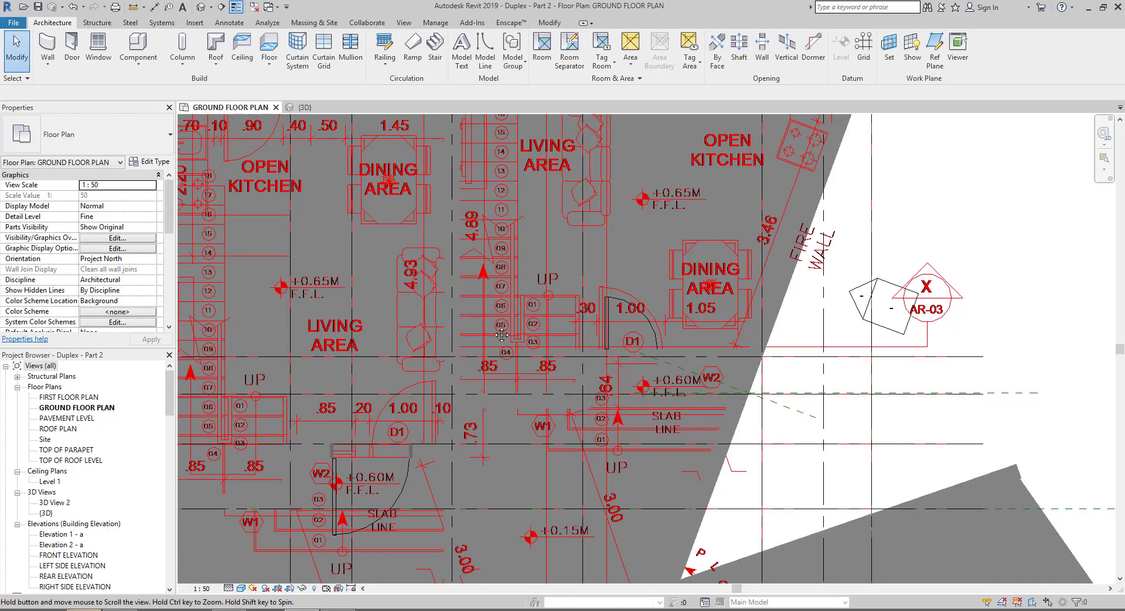
pyautogui.scroll(1, 441, 427)
pyautogui.click(445, 421)
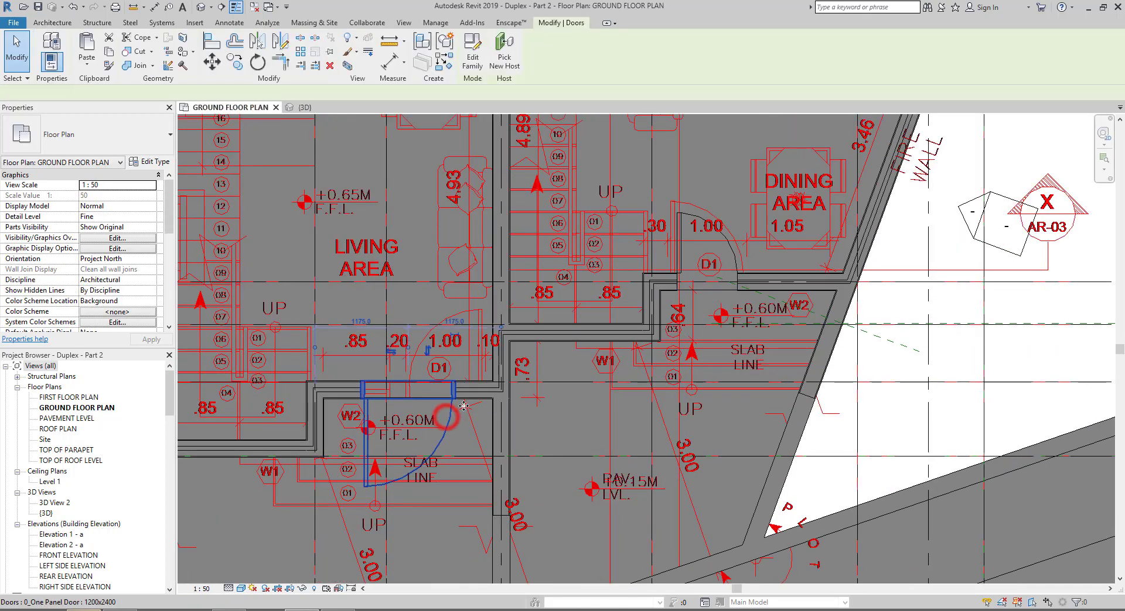
pyautogui.click(144, 135)
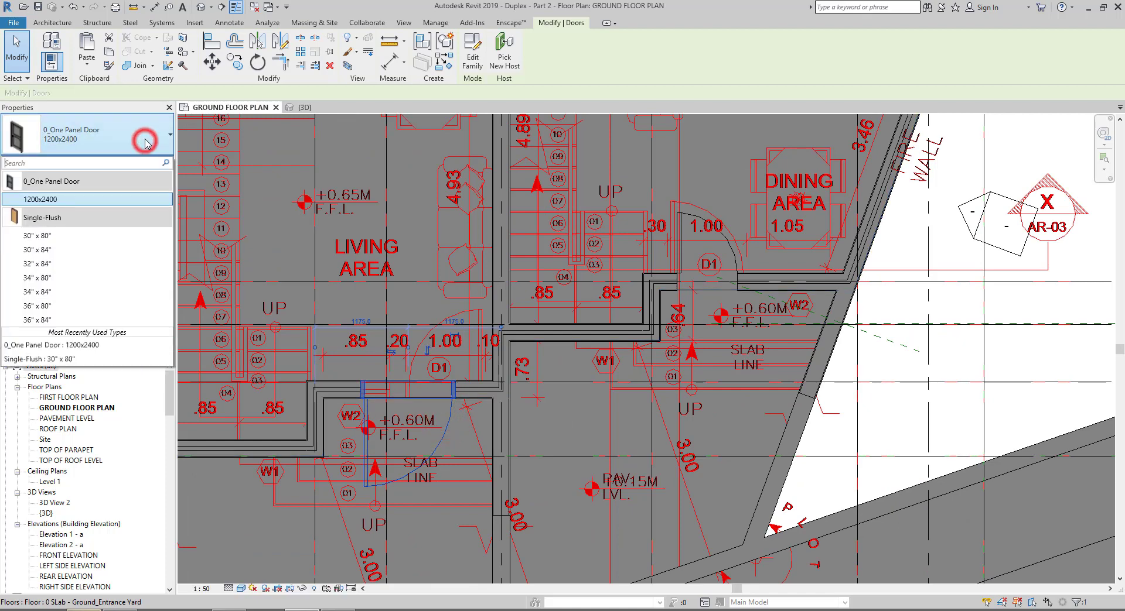
pyautogui.click(46, 200)
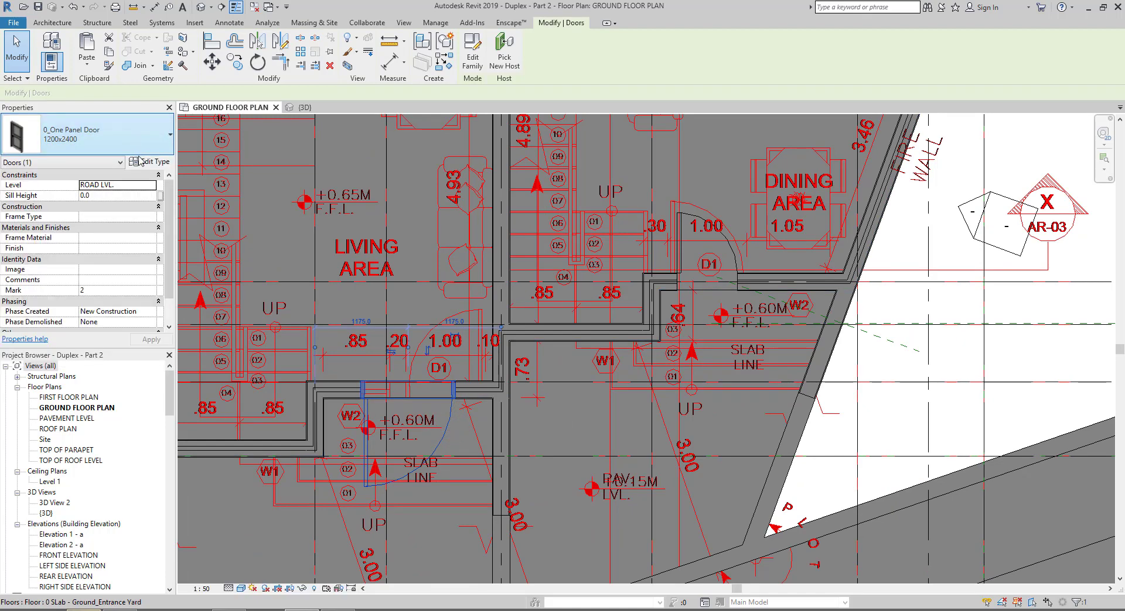
pyautogui.click(167, 164)
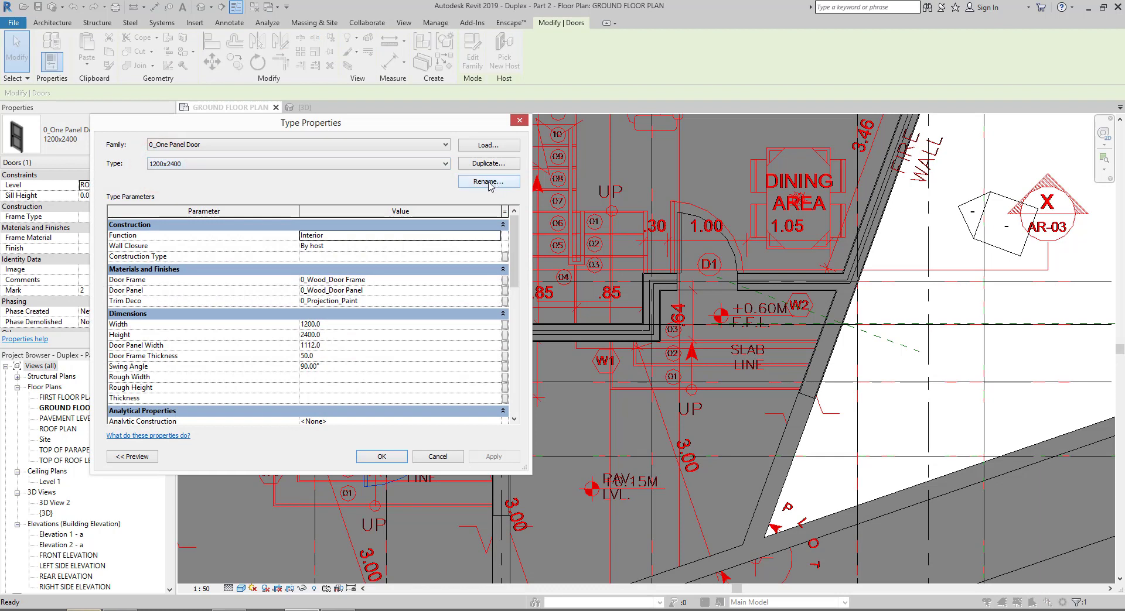
# Rename the door type to 1000x2200 and set its width to 1000 and height to 2200
pyautogui.click(478, 181)
pyautogui.write('1000x2200')
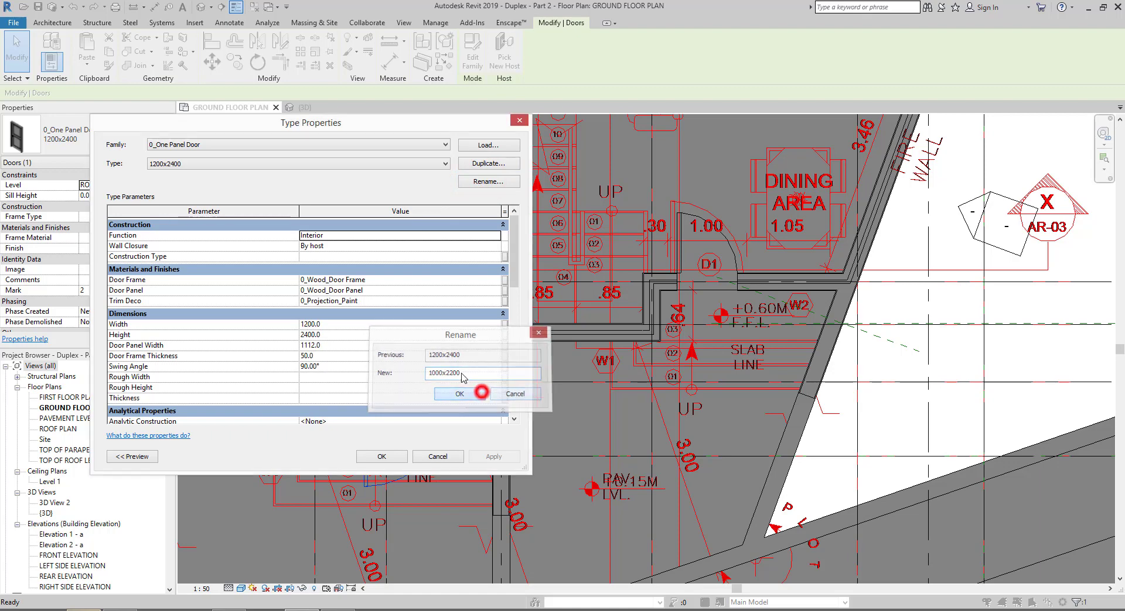
pyautogui.click(459, 394)
pyautogui.click(338, 331)
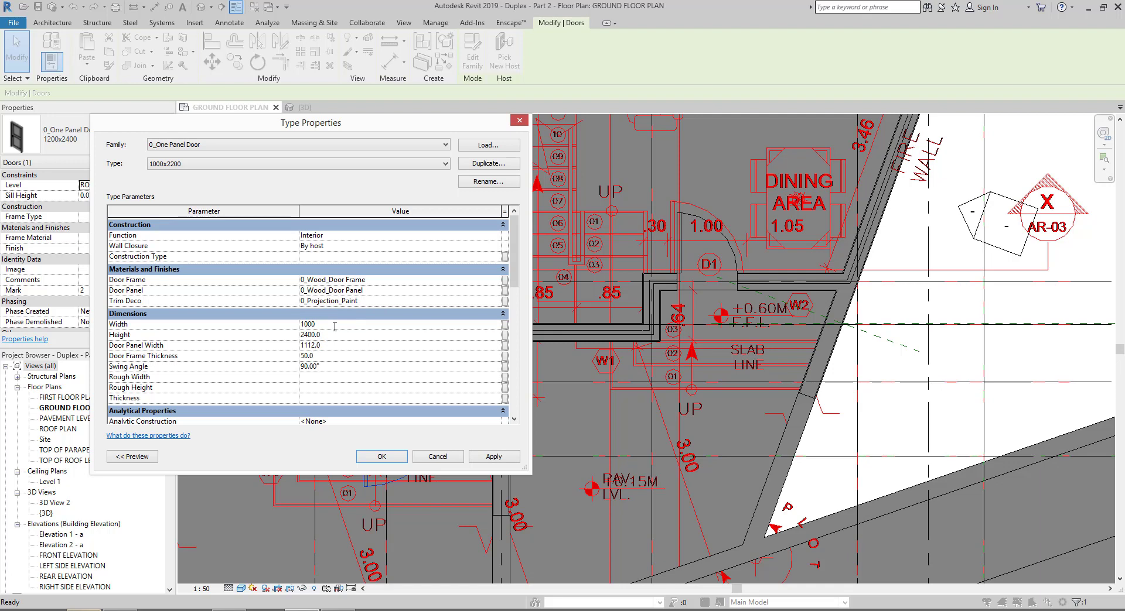
pyautogui.moveTo(326, 336); pyautogui.dragTo(270, 334)
# Apply the 1000x2200 type to door D1 and flip its hand and facing
pyautogui.click(378, 457)
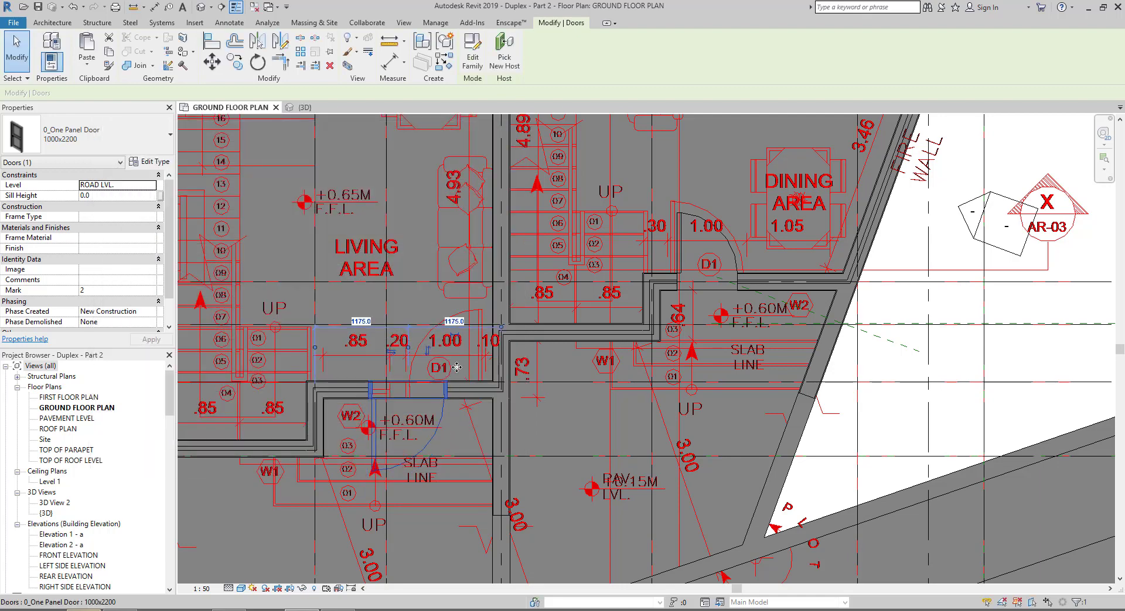
pyautogui.click(389, 354)
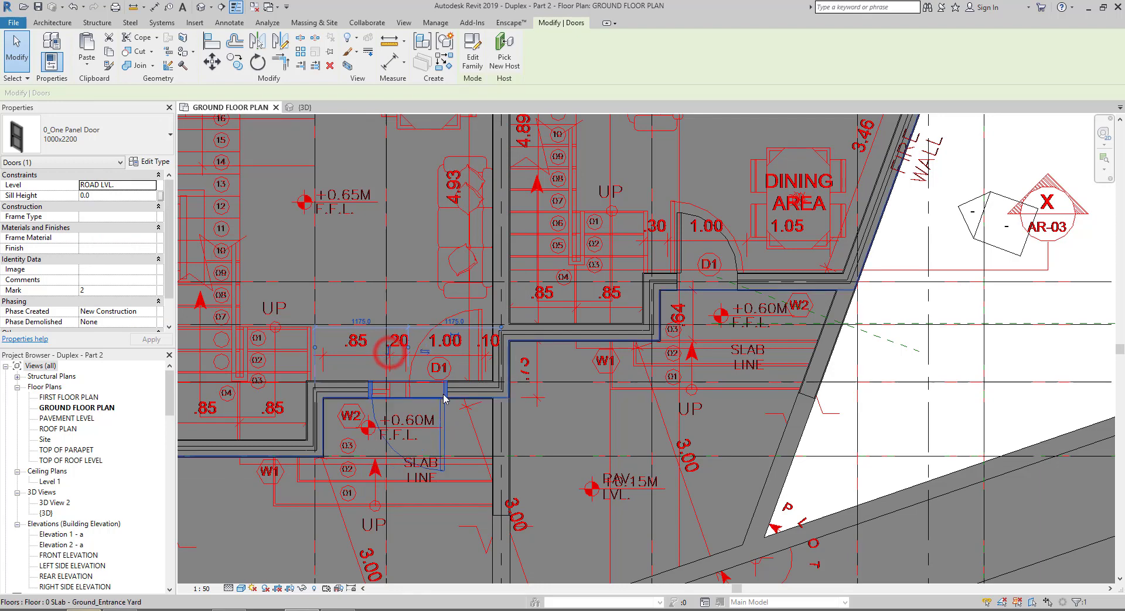
pyautogui.click(385, 351)
pyautogui.scroll(2, 448, 352)
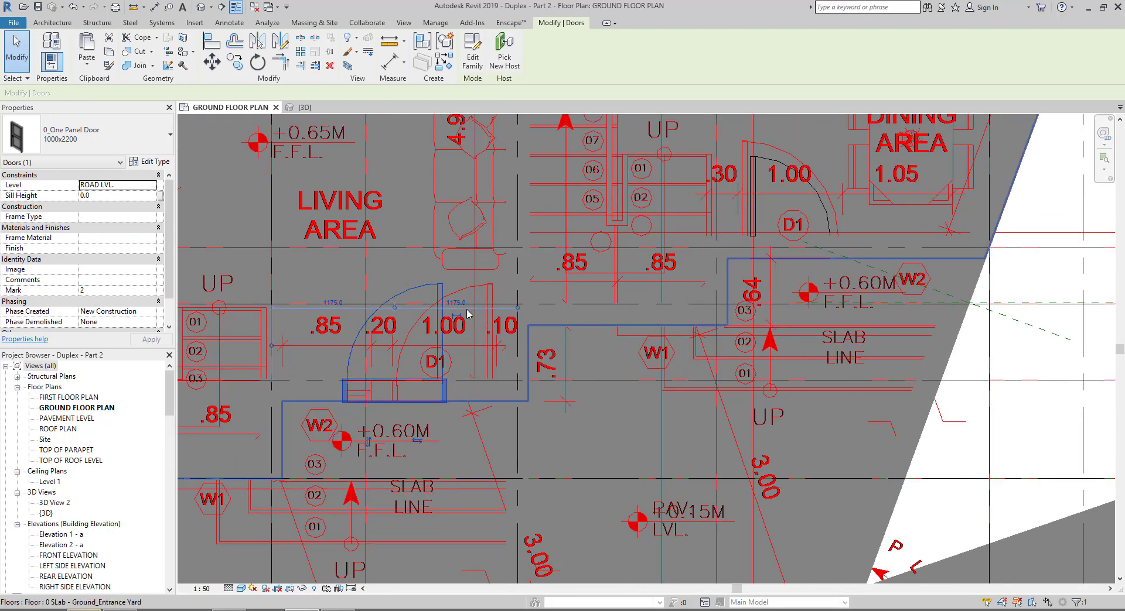
pyautogui.scroll(2, 468, 315)
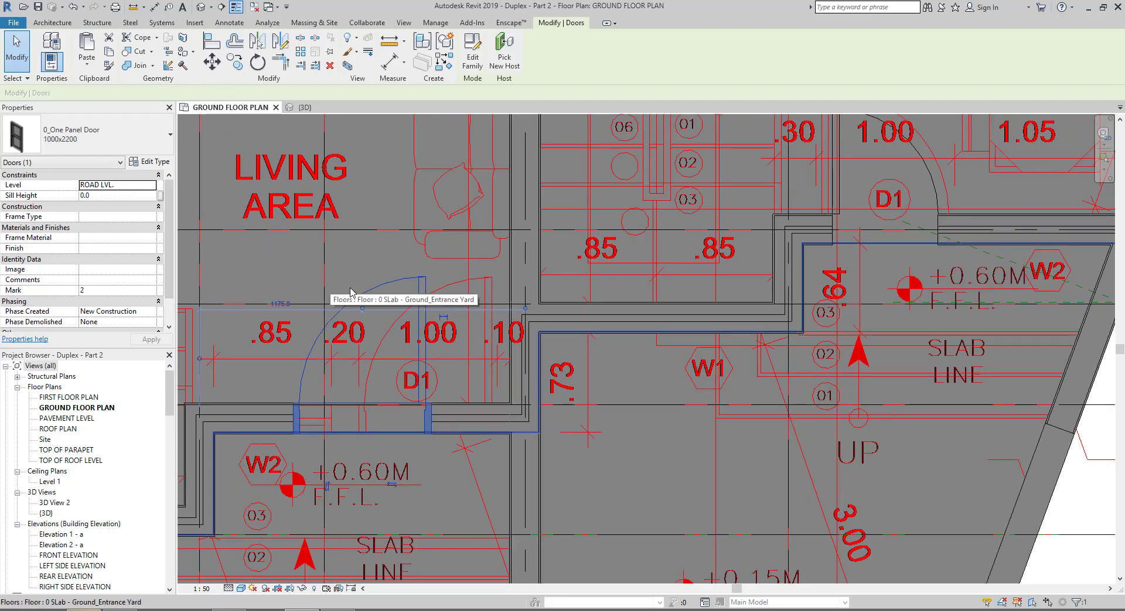
pyautogui.press('Escape')
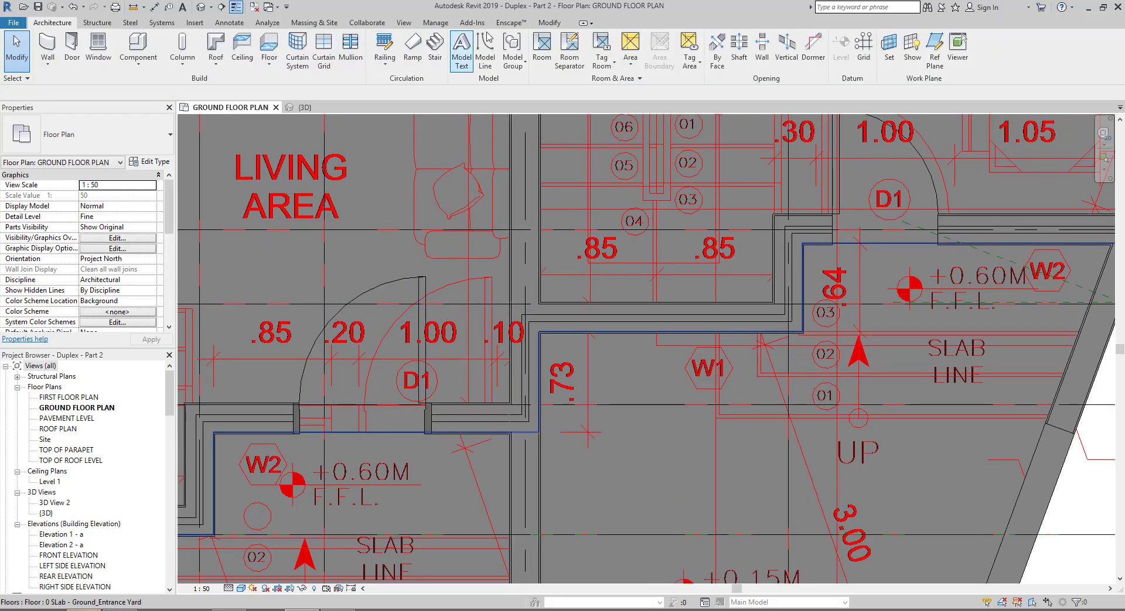
# Set temporary dimensions to measure doors and windows from Openings
pyautogui.click(434, 23)
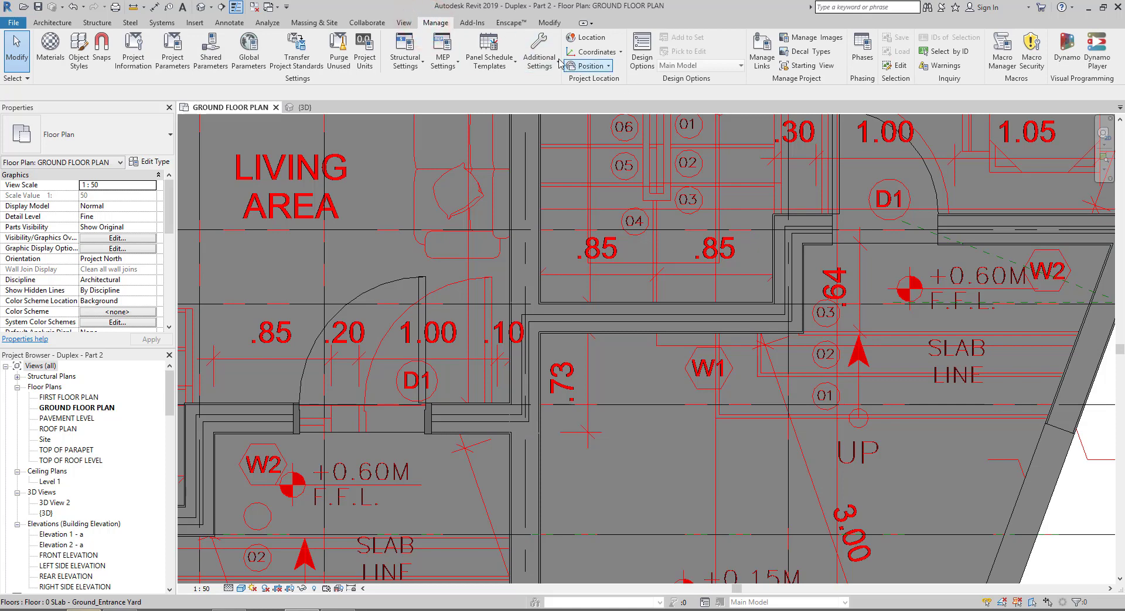
pyautogui.click(539, 55)
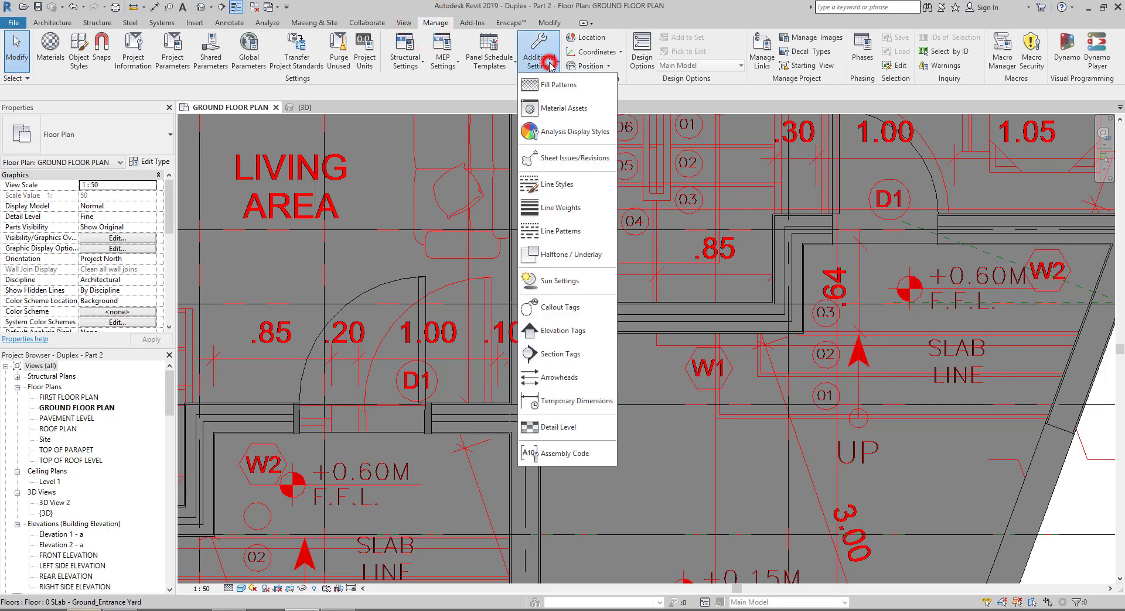
pyautogui.click(537, 402)
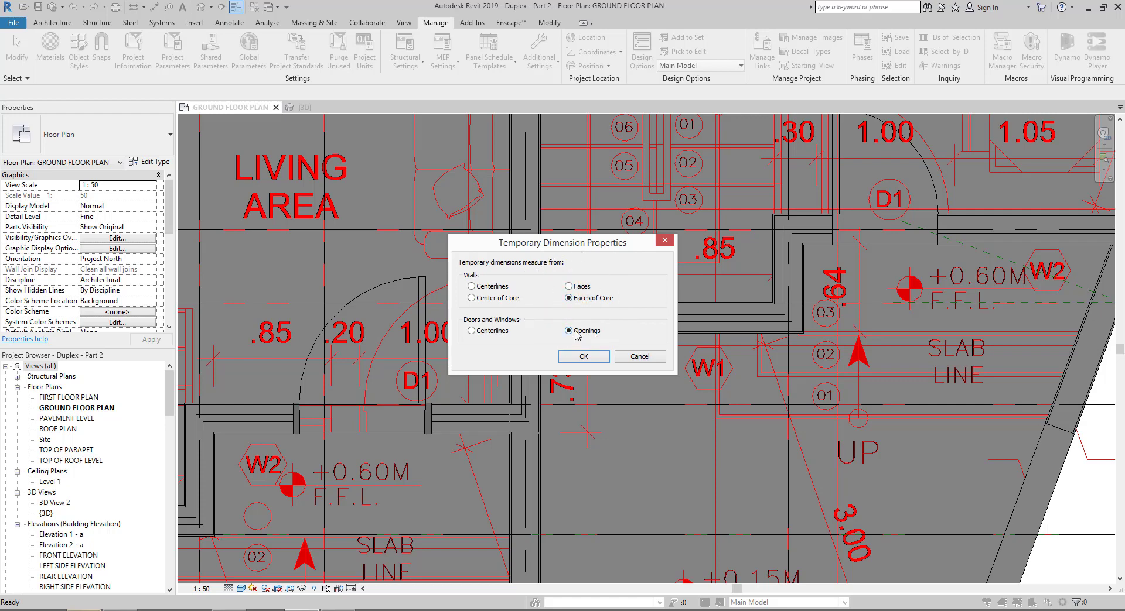
pyautogui.click(583, 357)
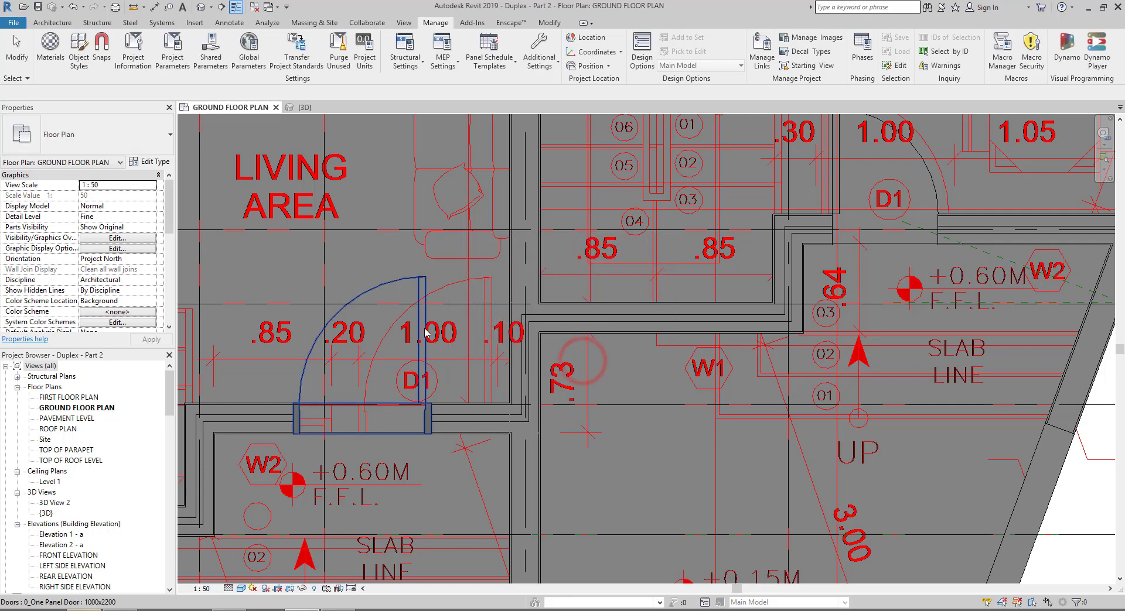
# Move door D1 beside the living area by editing its distance to the right wall
pyautogui.click(419, 291)
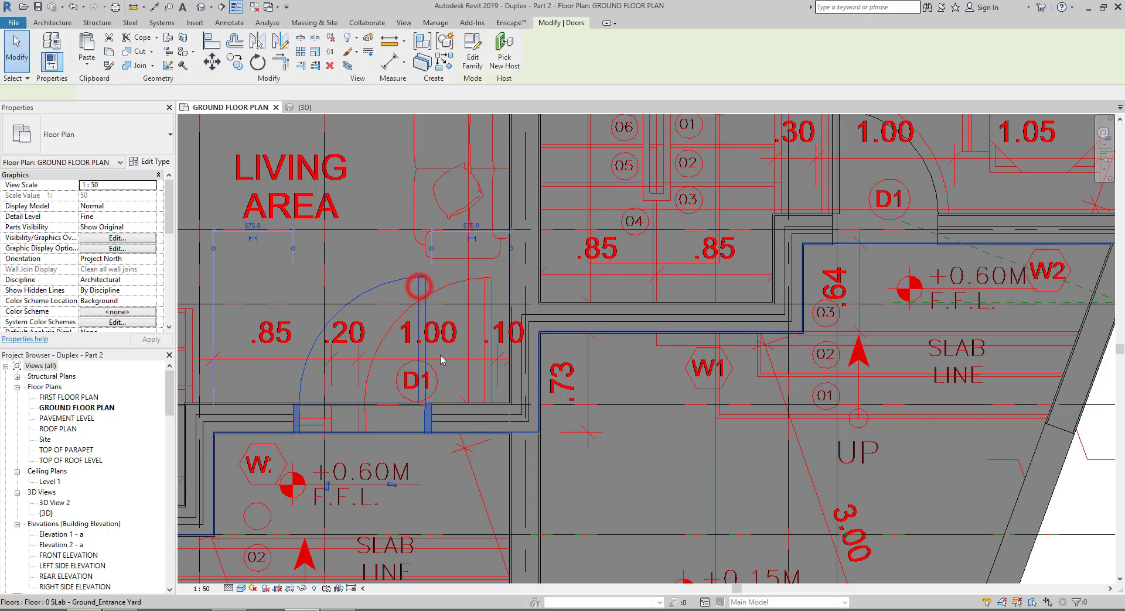
pyautogui.click(434, 251)
pyautogui.click(509, 248)
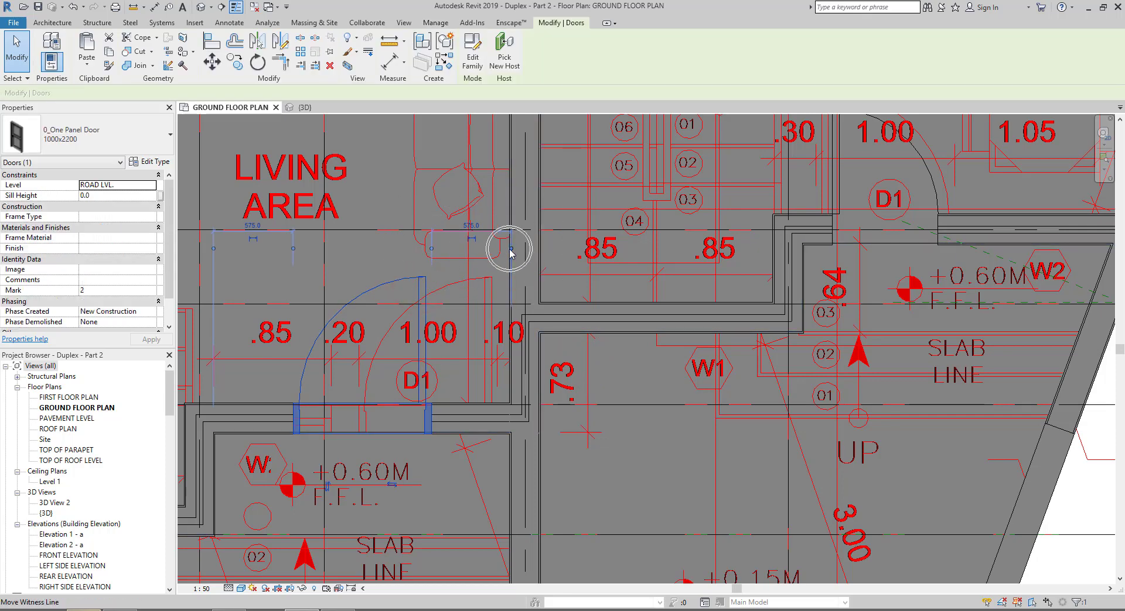
pyautogui.click(464, 223)
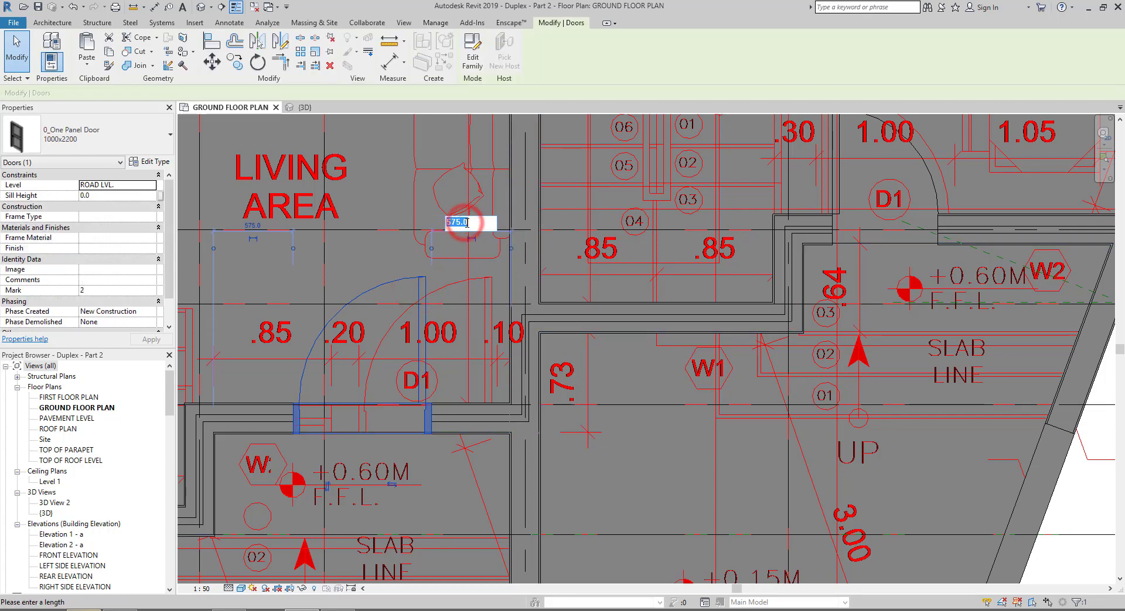
pyautogui.press('Return')
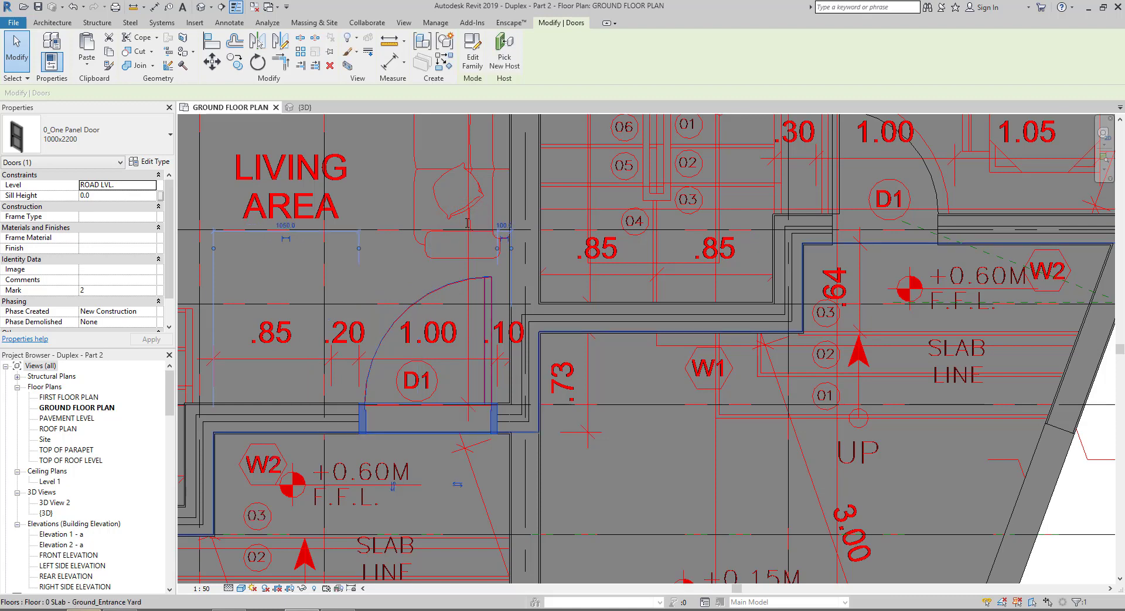
# Set door D1's level to GR. F.F.L. and deselect it
pyautogui.scroll(-2, 344, 363)
pyautogui.scroll(-2, 343, 334)
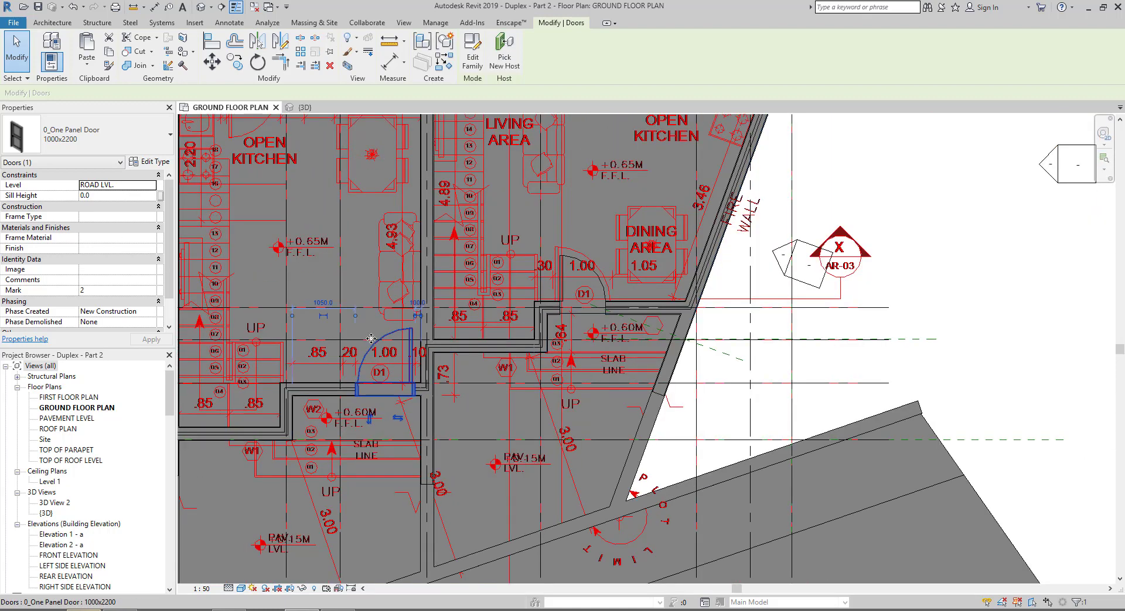
pyautogui.click(151, 186)
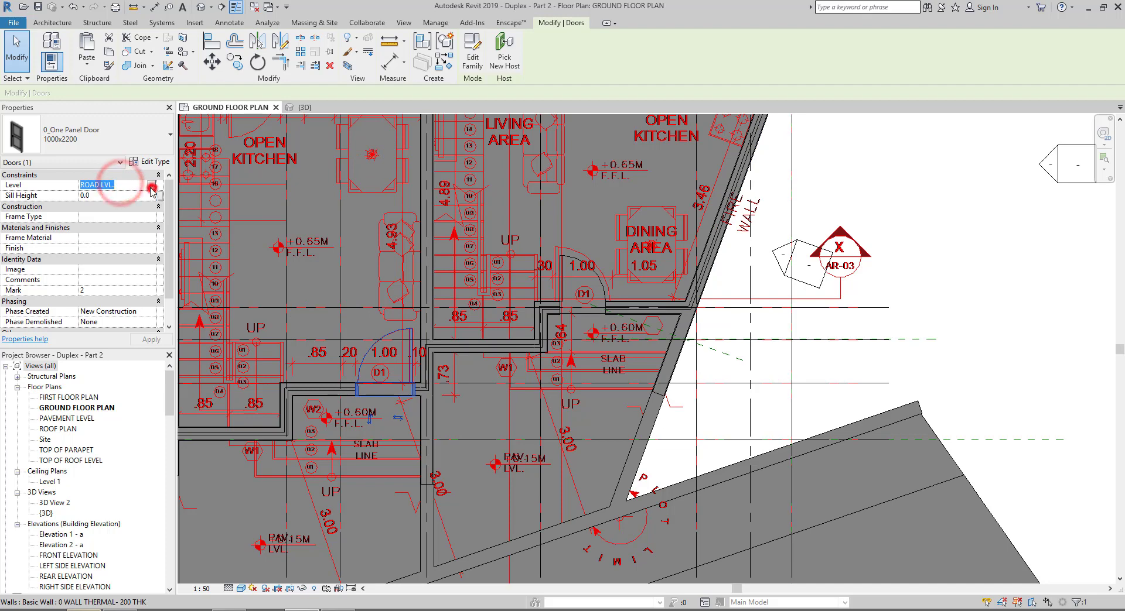
pyautogui.click(91, 215)
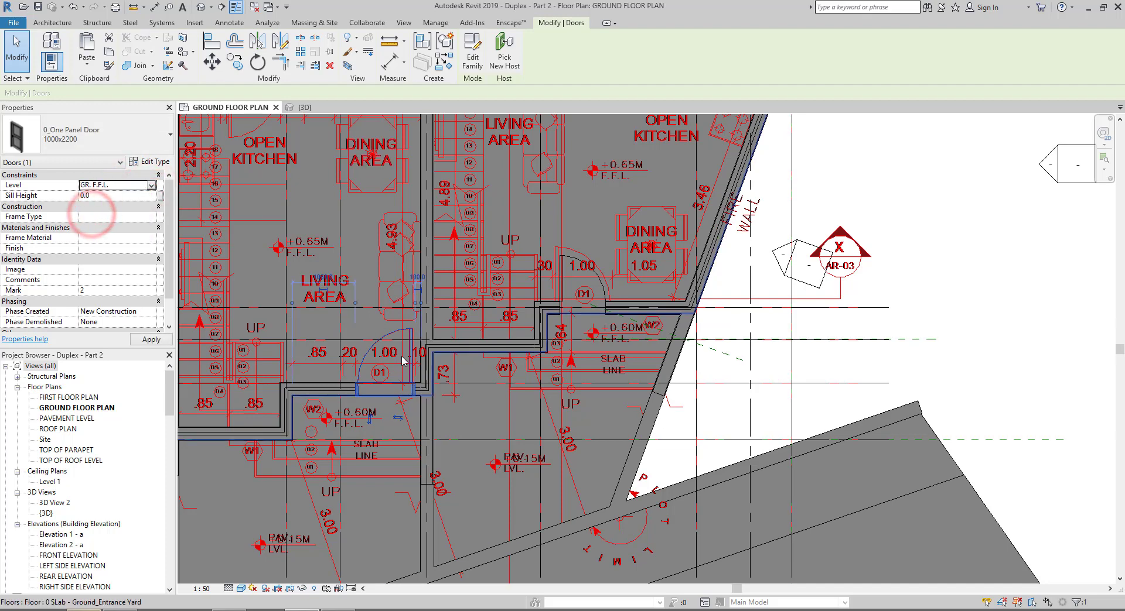
pyautogui.press('Escape')
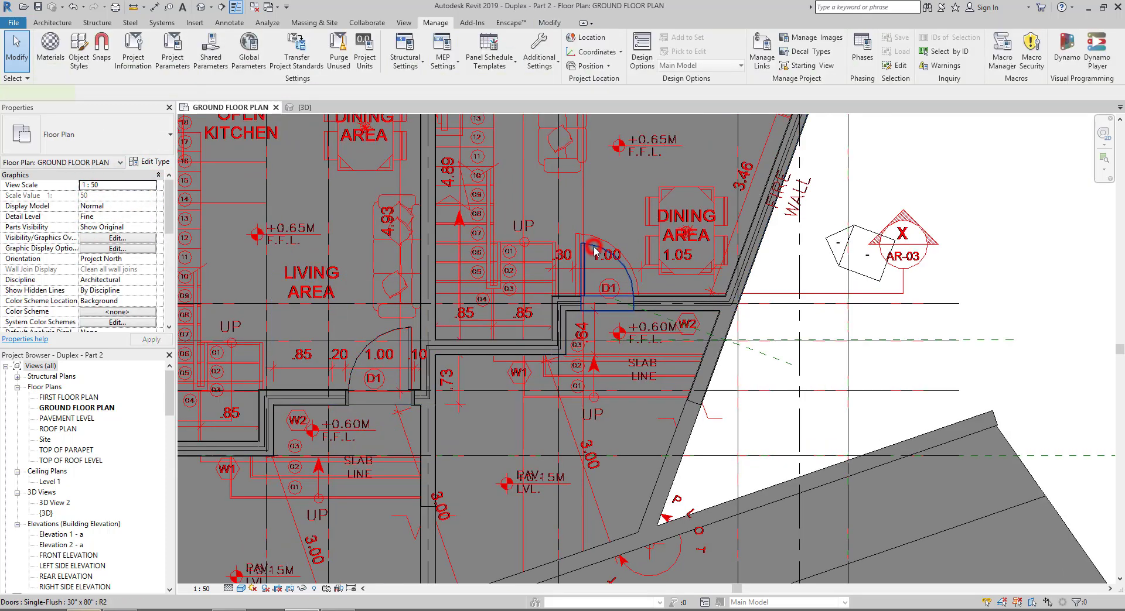
# Change the dining-area D1 door to 0_One Panel Door 1000x2200 and flip it to swing upward
pyautogui.click(594, 251)
pyautogui.click(110, 129)
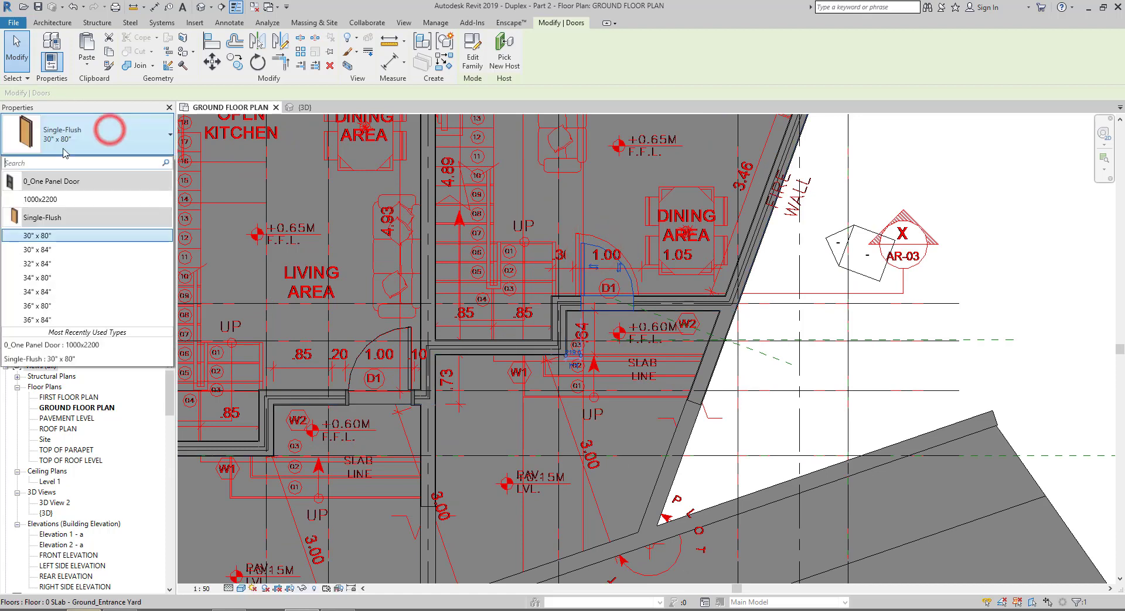
pyautogui.click(46, 200)
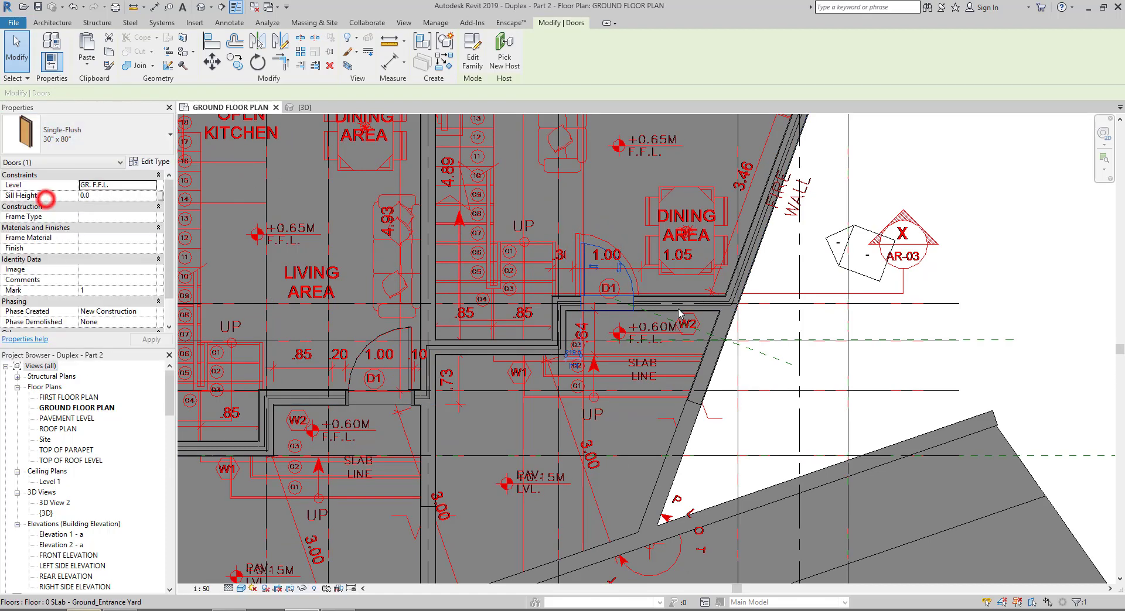
pyautogui.click(590, 269)
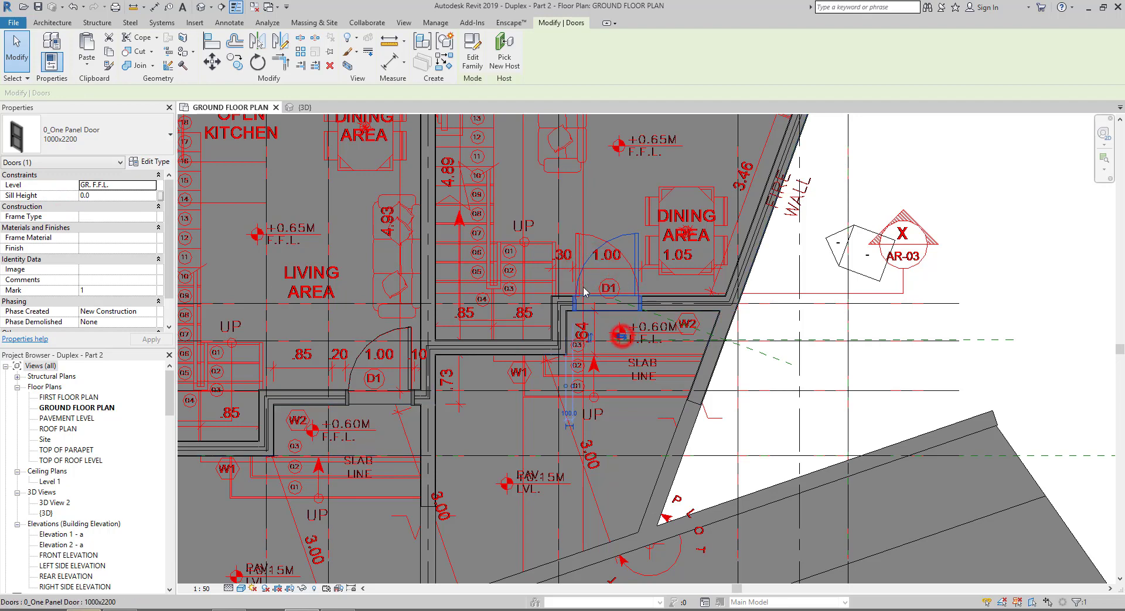
# Set the door's distance from the nearby wall to 100.0 and deselect it
pyautogui.scroll(2, 584, 292)
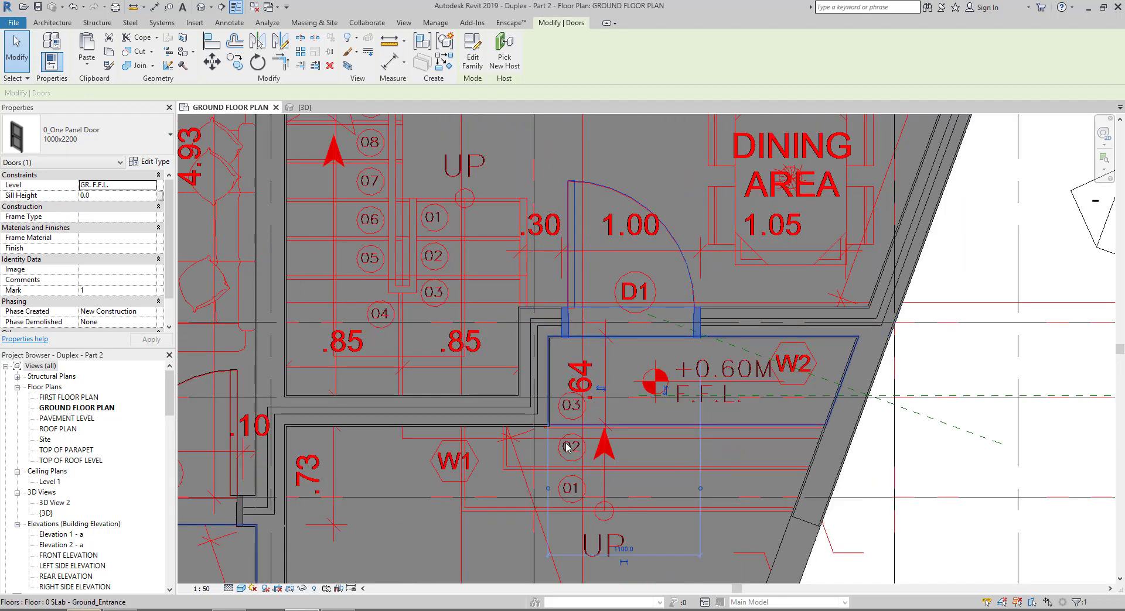
pyautogui.moveTo(667, 455); pyautogui.dragTo(664, 415, button='middle')
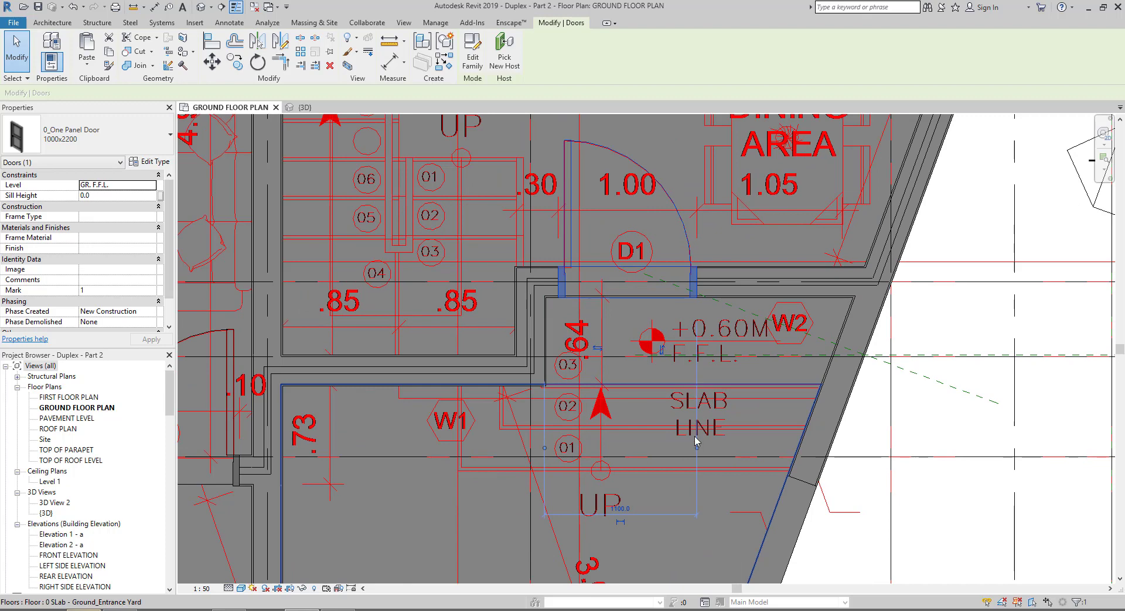
pyautogui.moveTo(696, 448); pyautogui.dragTo(558, 448)
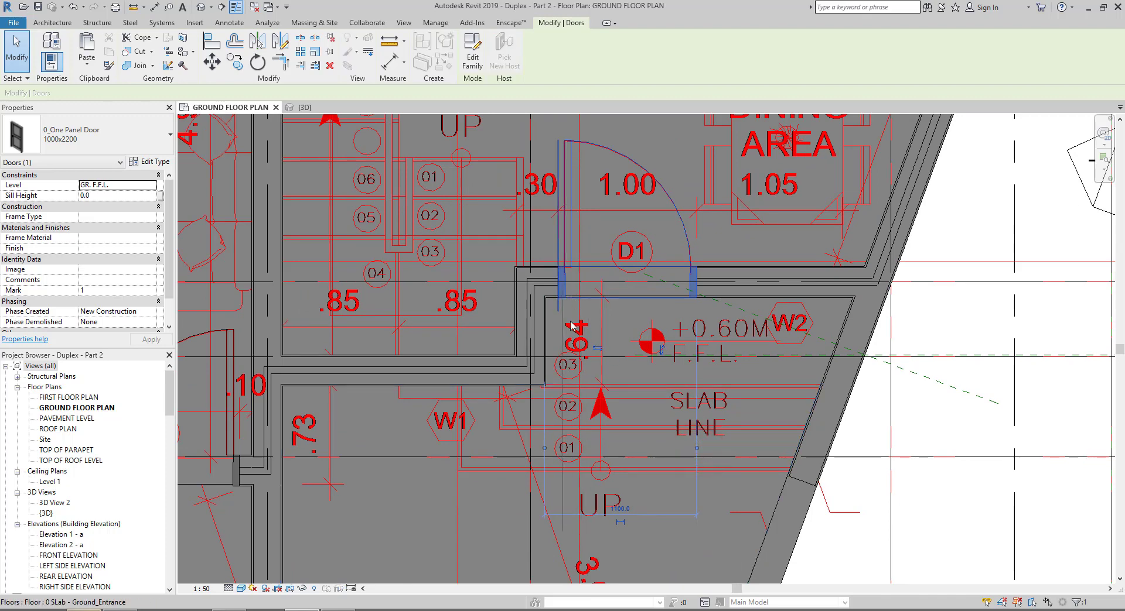
pyautogui.click(550, 509)
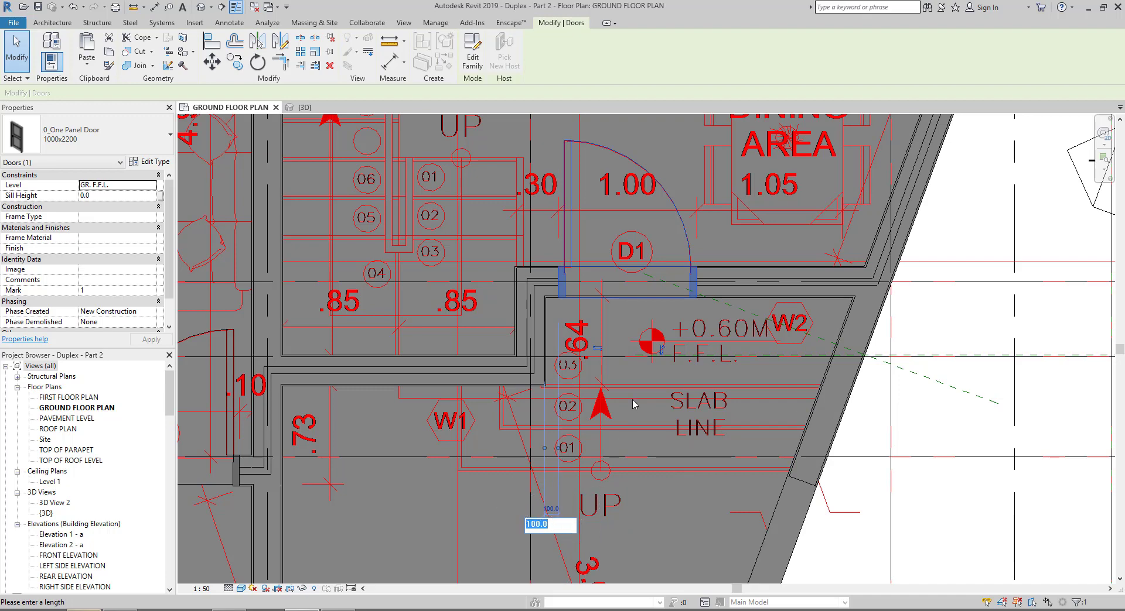
pyautogui.press('Escape')
pyautogui.press('Escape')
pyautogui.scroll(-3, 612, 369)
# Bring the bath and service areas into view and change the visual style so walls show as outlines
pyautogui.scroll(-3, 551, 275)
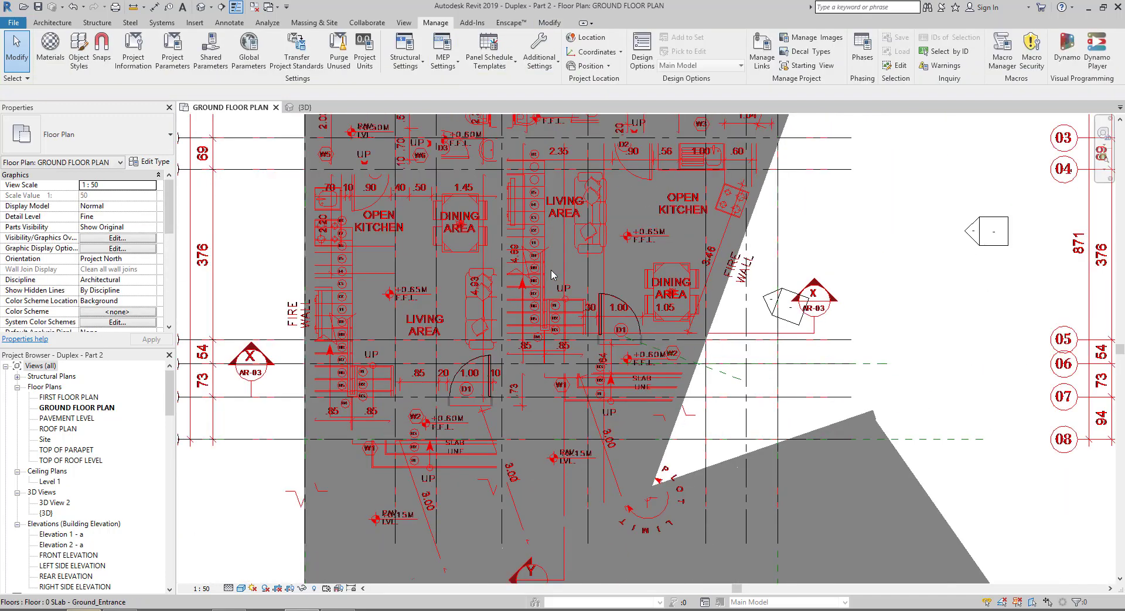
pyautogui.moveTo(552, 275); pyautogui.dragTo(508, 281, button='middle')
pyautogui.scroll(3, 507, 281)
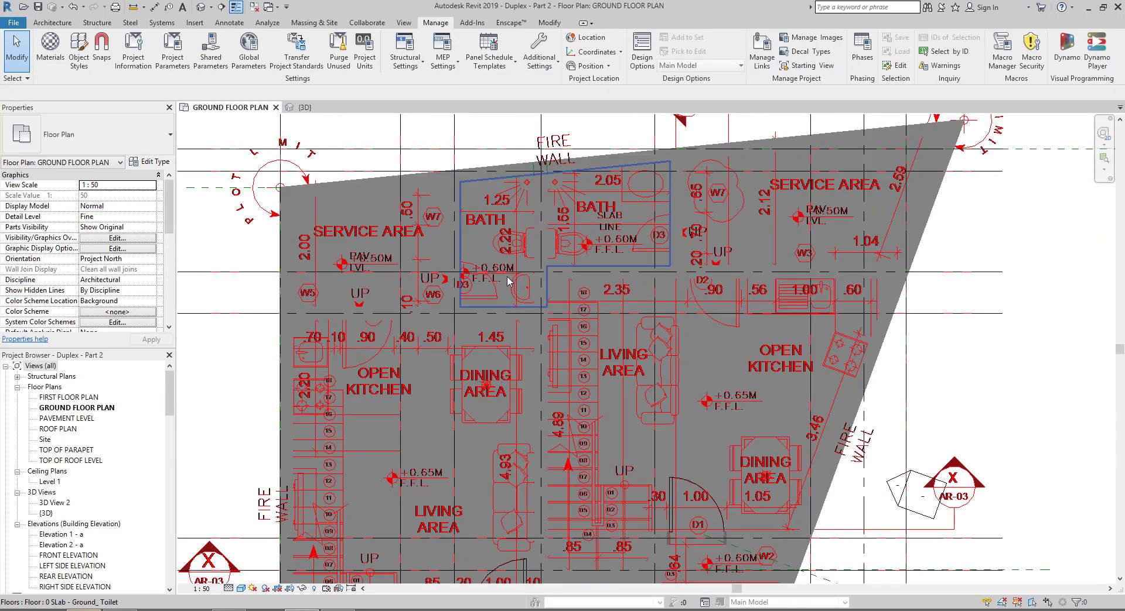
pyautogui.scroll(1, 413, 315)
pyautogui.scroll(1, 412, 314)
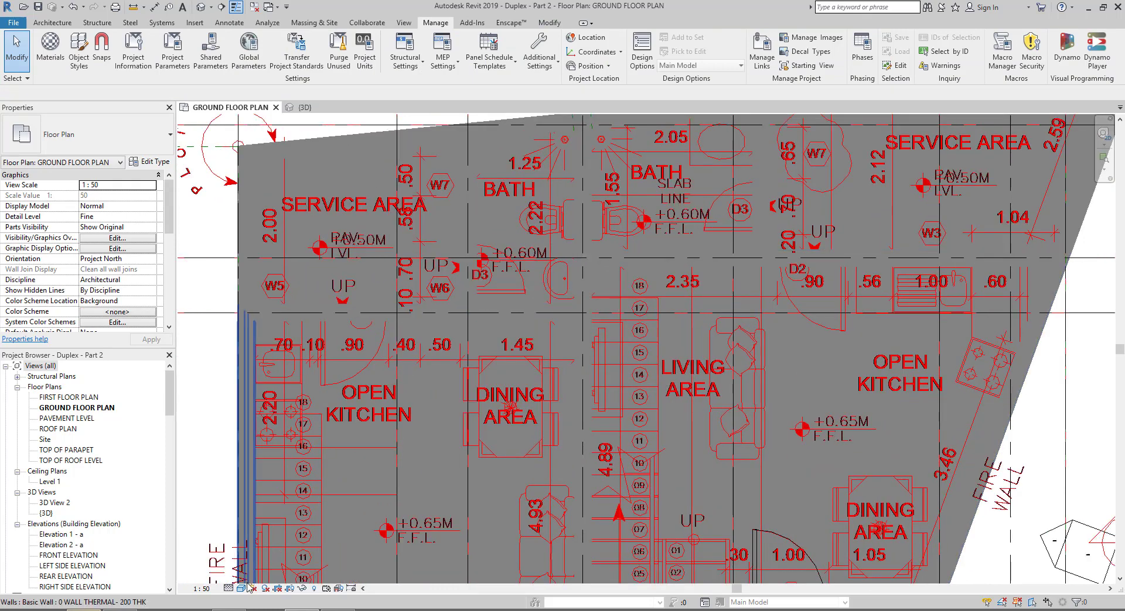
pyautogui.click(243, 588)
pyautogui.click(266, 563)
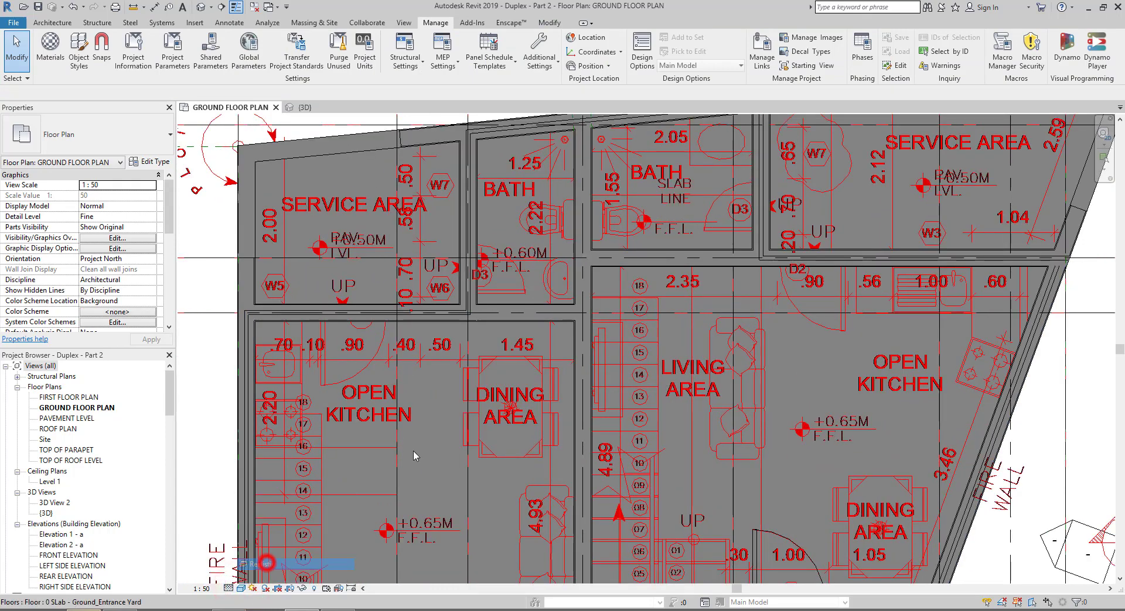
# Hide the 0 Slab - Ground_Entrance Yard floor slab in this view
pyautogui.moveTo(450, 365); pyautogui.dragTo(479, 369, button='middle')
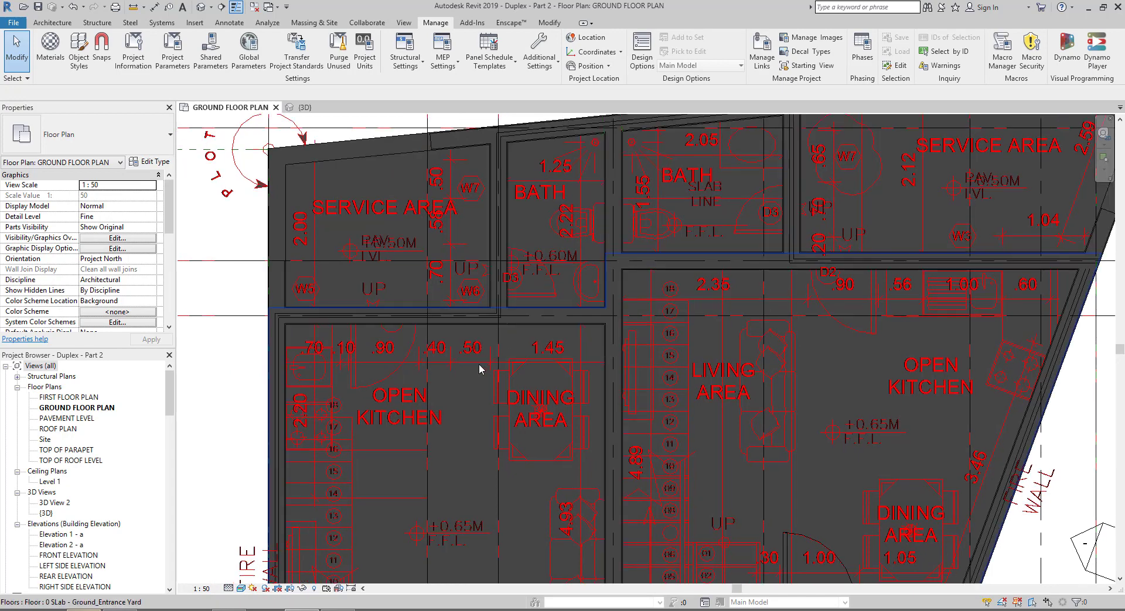
pyautogui.click(448, 401)
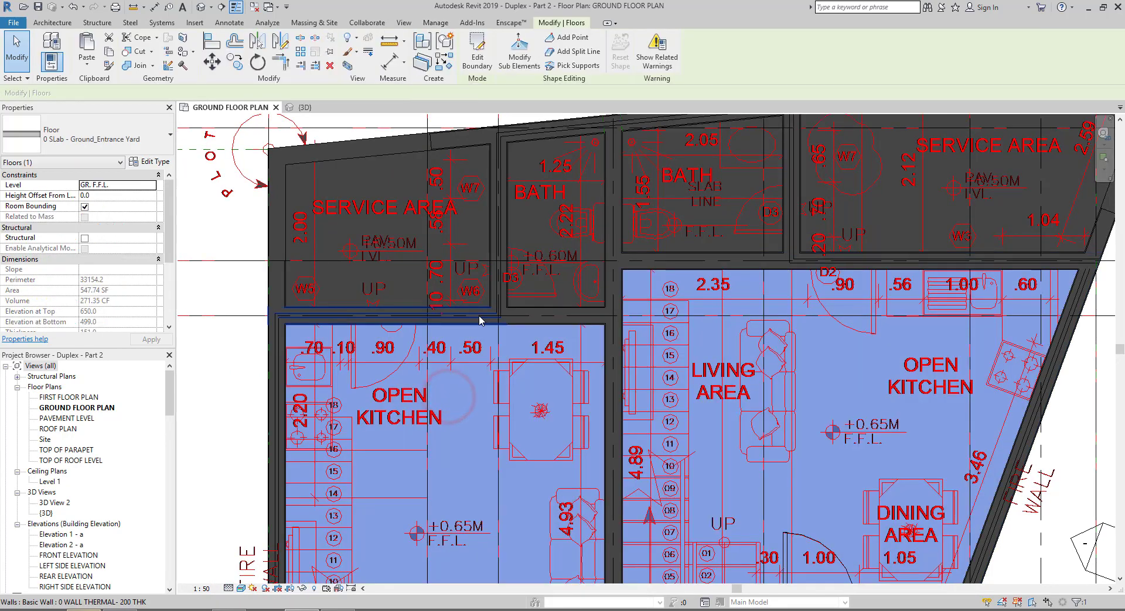
pyautogui.press('Escape')
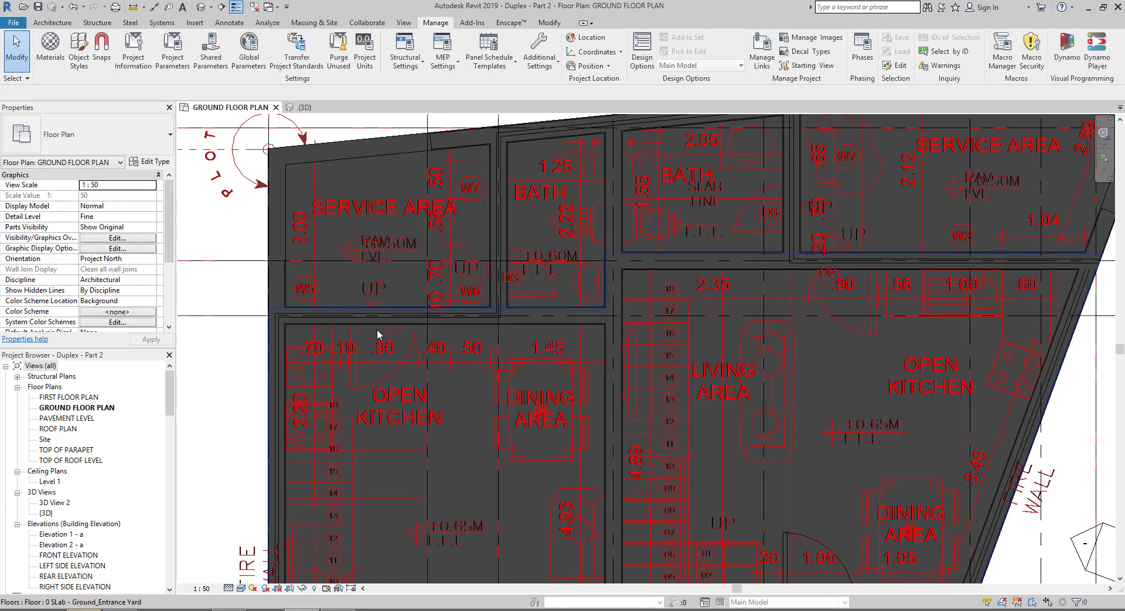
pyautogui.rightClick(455, 392)
pyautogui.moveTo(495, 181)
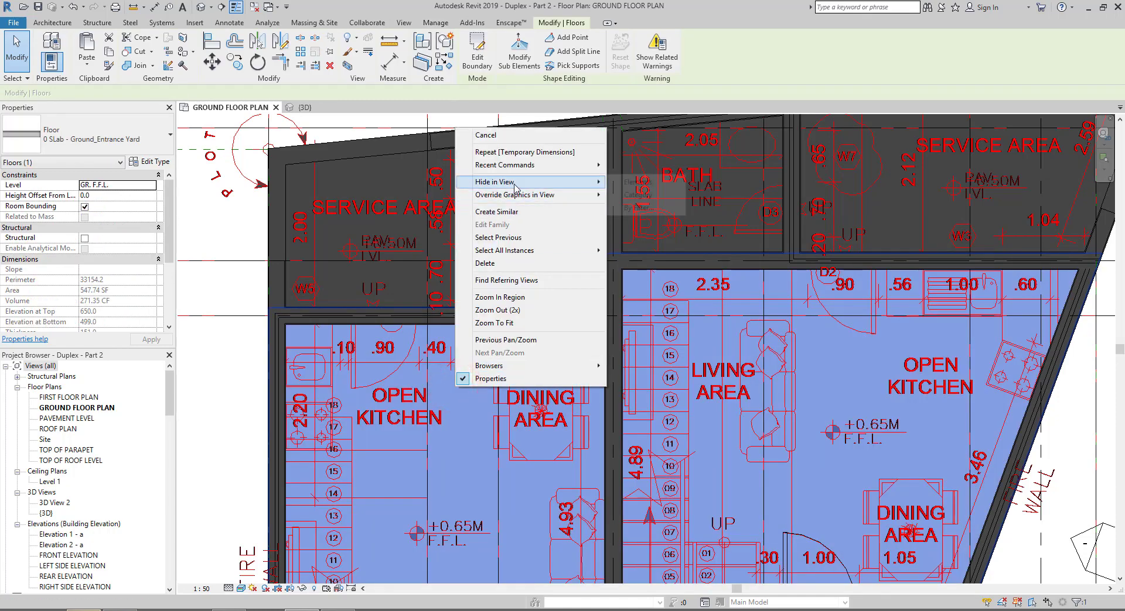
pyautogui.click(637, 182)
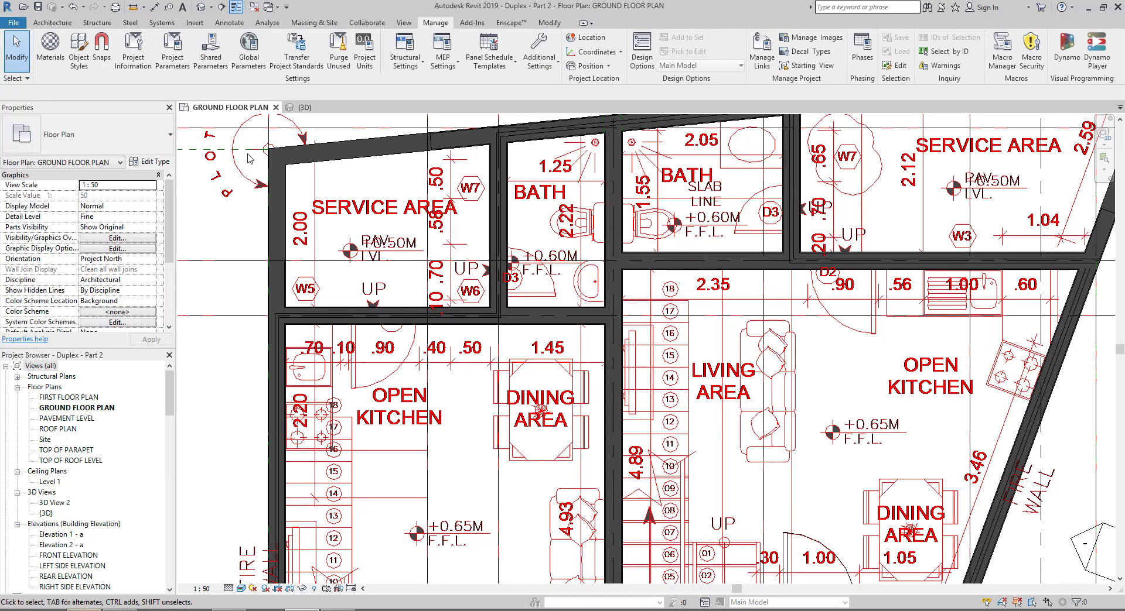
# Duplicate 0_One Panel Door into a new 8000x2200 door type, 800 wide, and keep it current
pyautogui.click(52, 22)
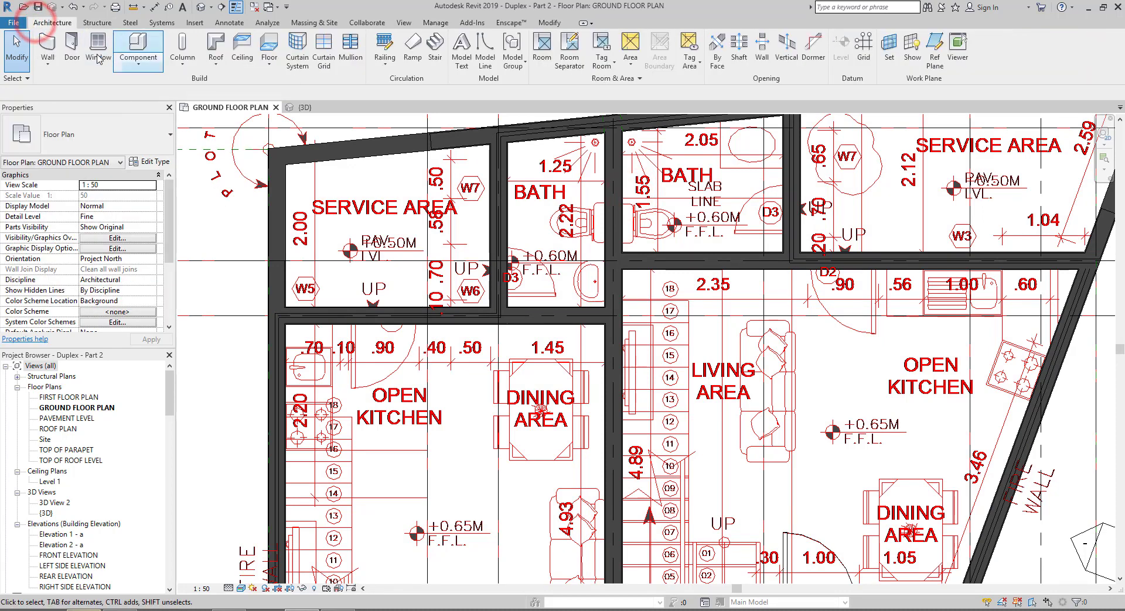
pyautogui.click(72, 50)
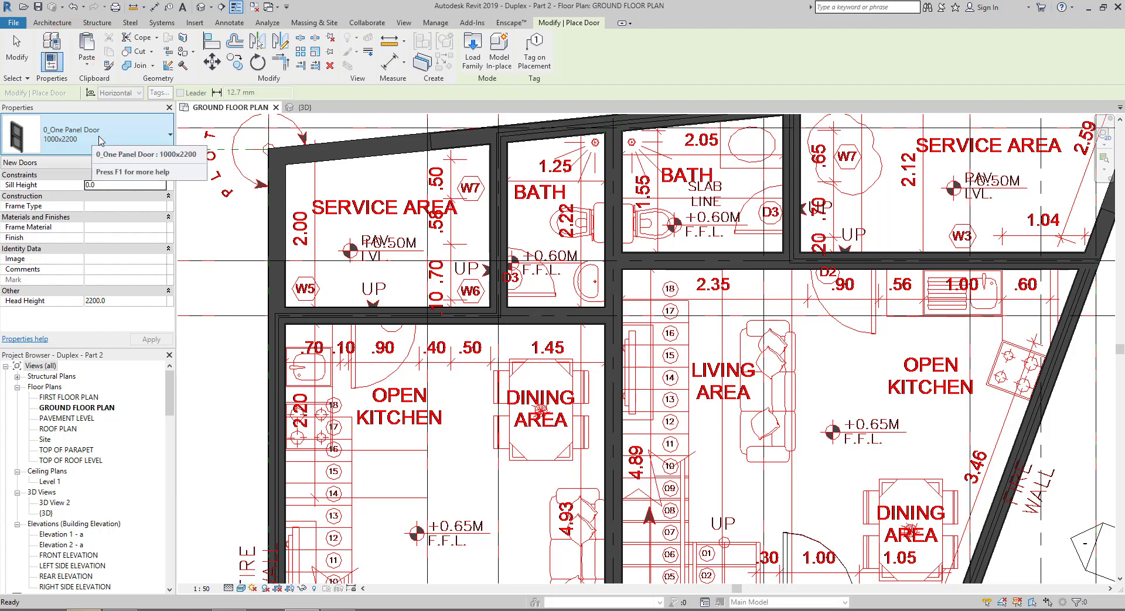
pyautogui.click(157, 162)
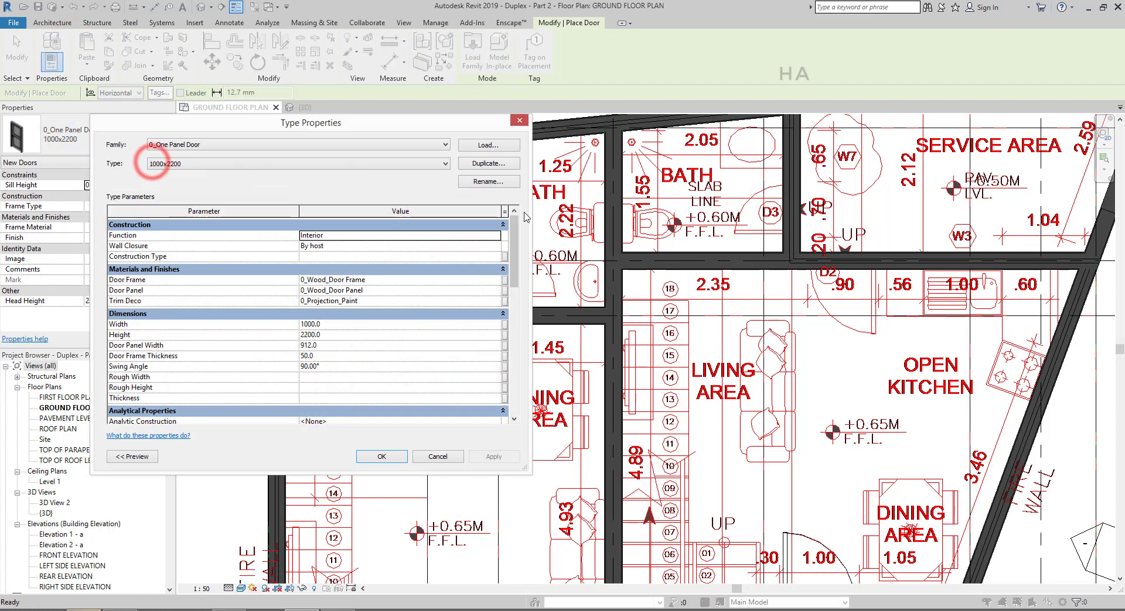
pyautogui.click(482, 164)
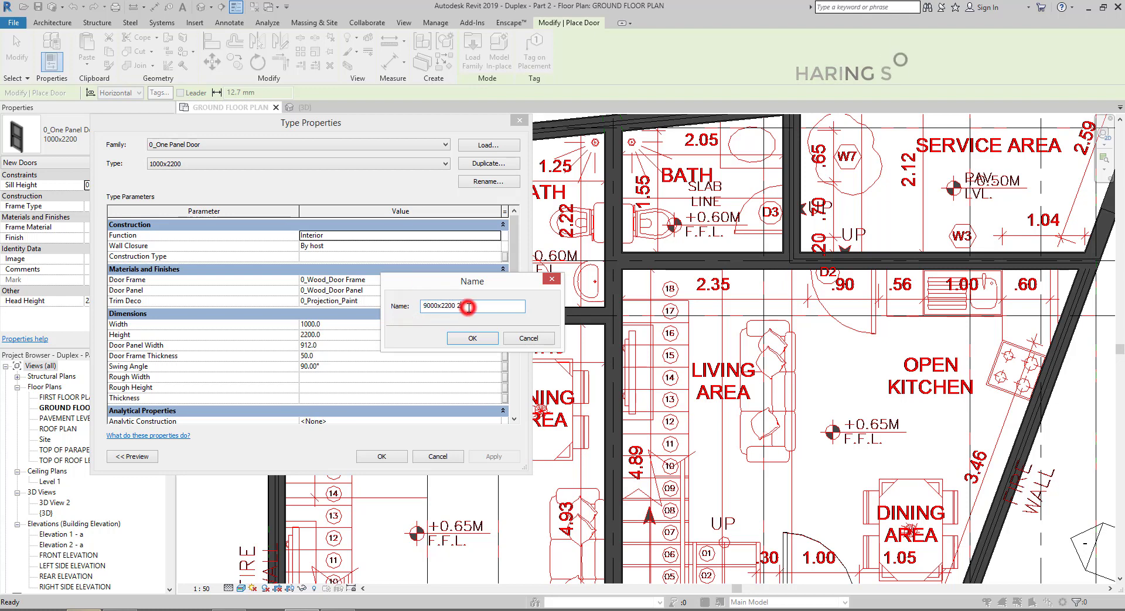
pyautogui.click(460, 338)
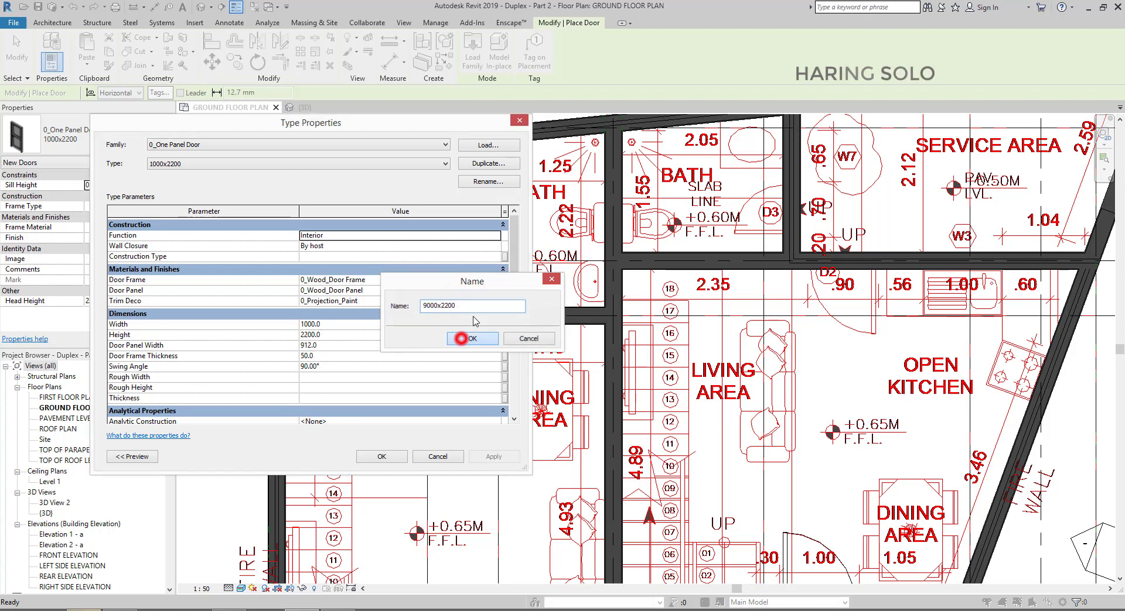
pyautogui.click(485, 164)
pyautogui.write('8000x2200')
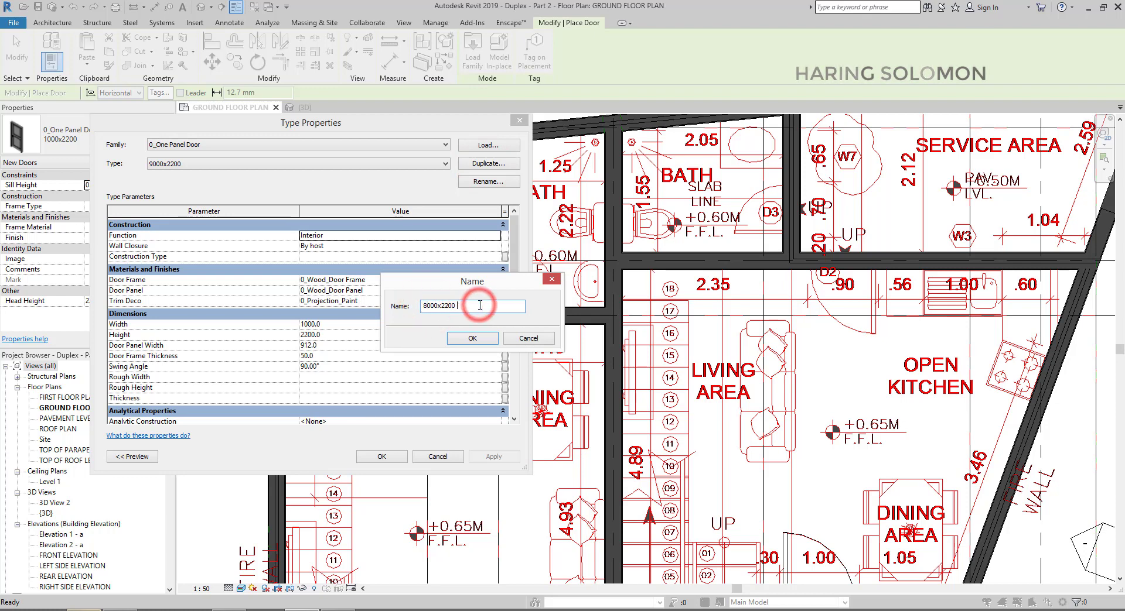
pyautogui.click(455, 339)
pyautogui.click(369, 167)
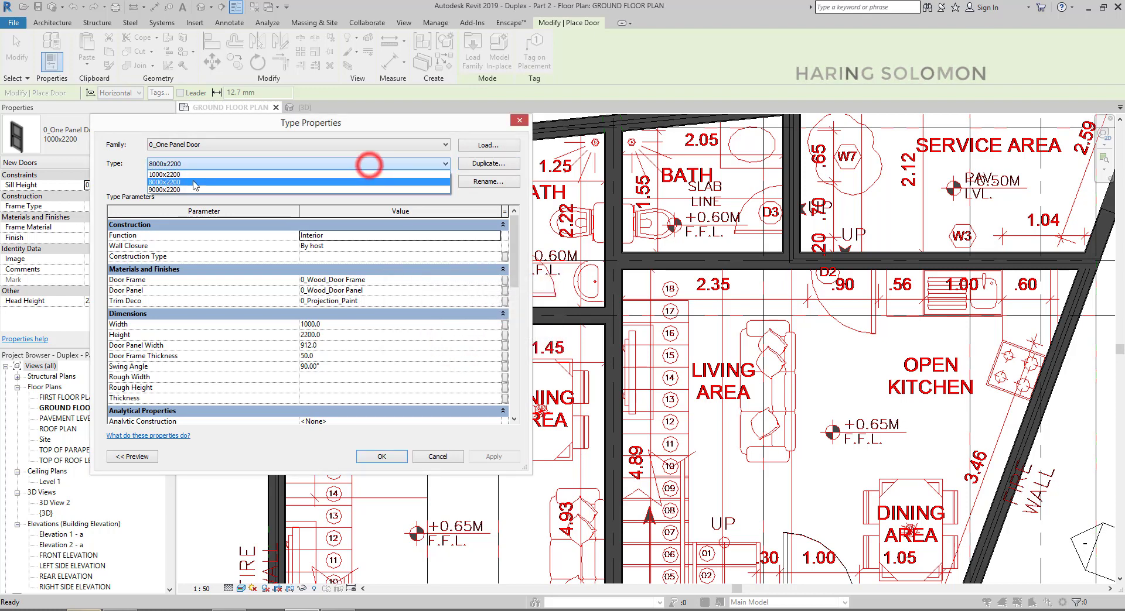
pyautogui.click(180, 179)
pyautogui.write('800')
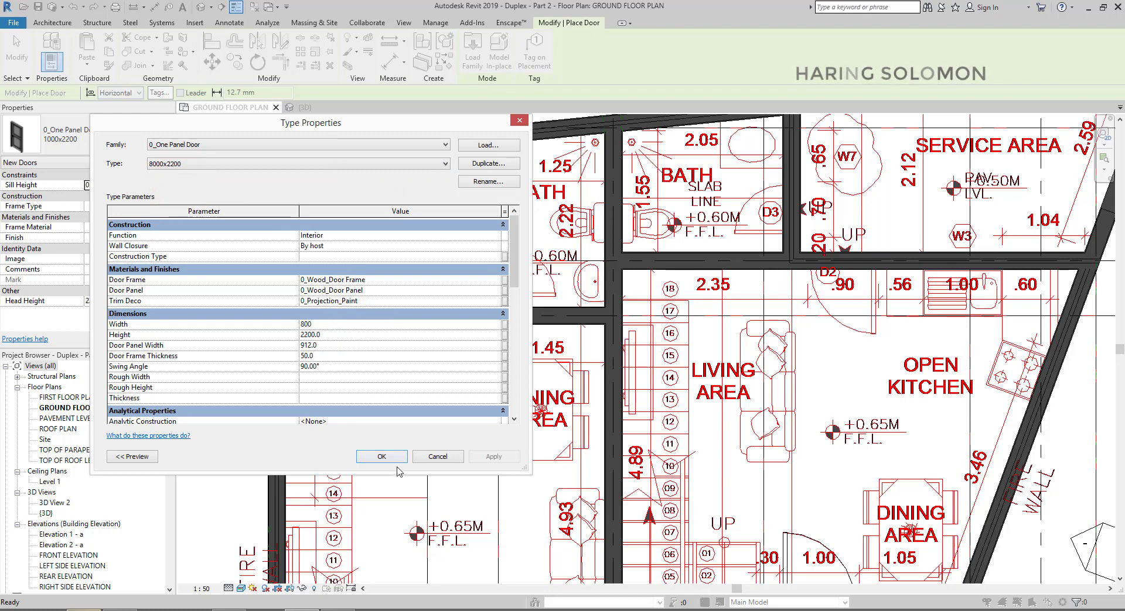
pyautogui.click(382, 456)
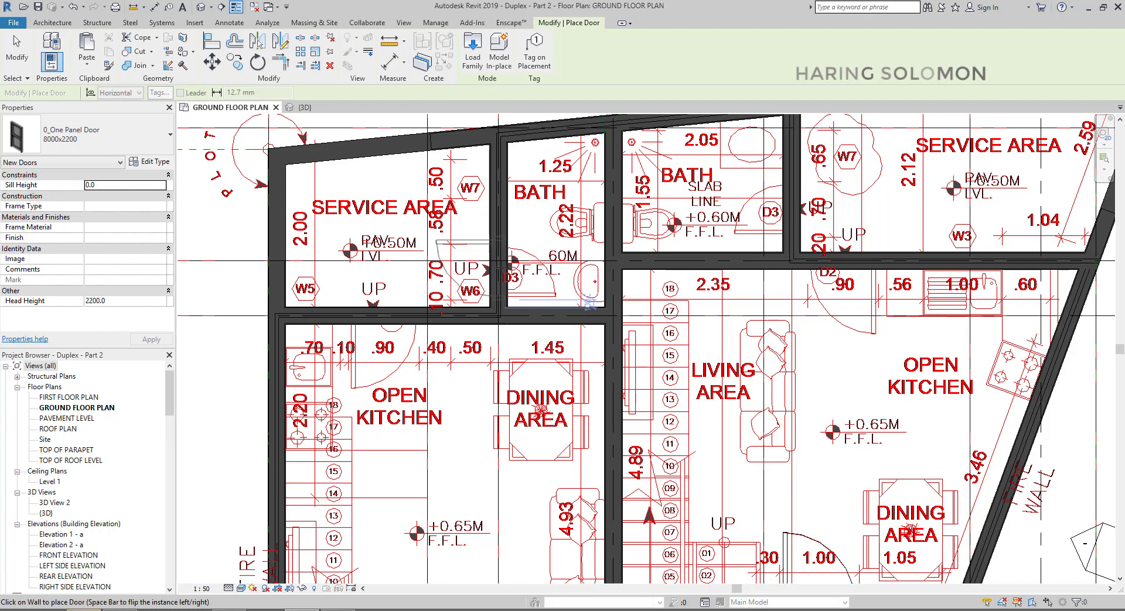
# Place the 8000x2200 door in the bath wall as D3 and set its offset to 100
pyautogui.click(498, 267)
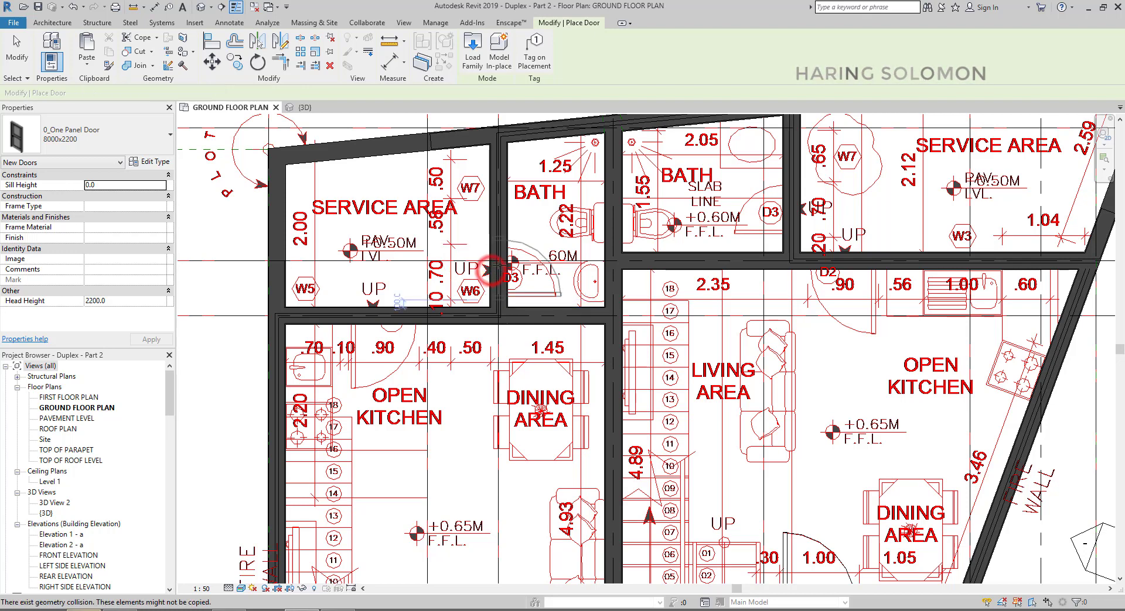
pyautogui.scroll(2, 502, 263)
pyautogui.press('Escape')
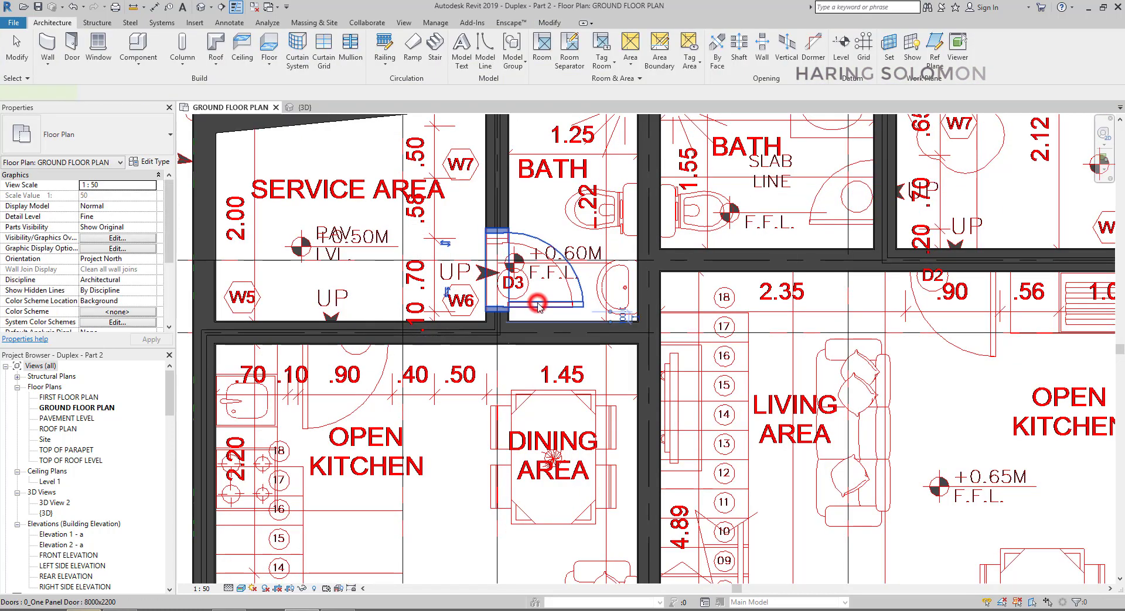
pyautogui.click(538, 306)
pyautogui.scroll(1, 509, 272)
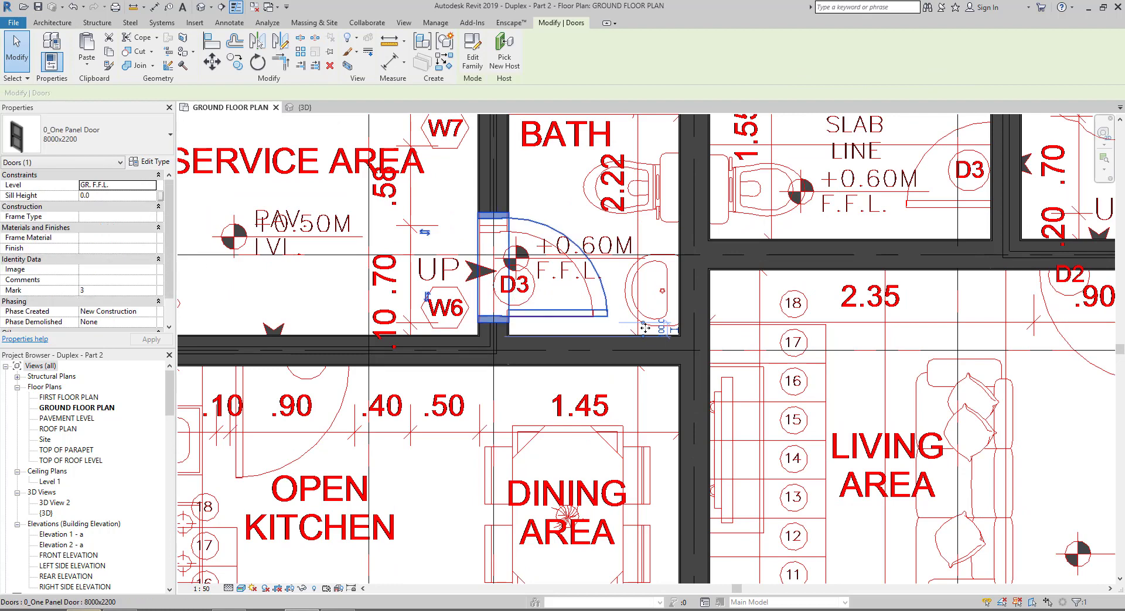
pyautogui.click(663, 330)
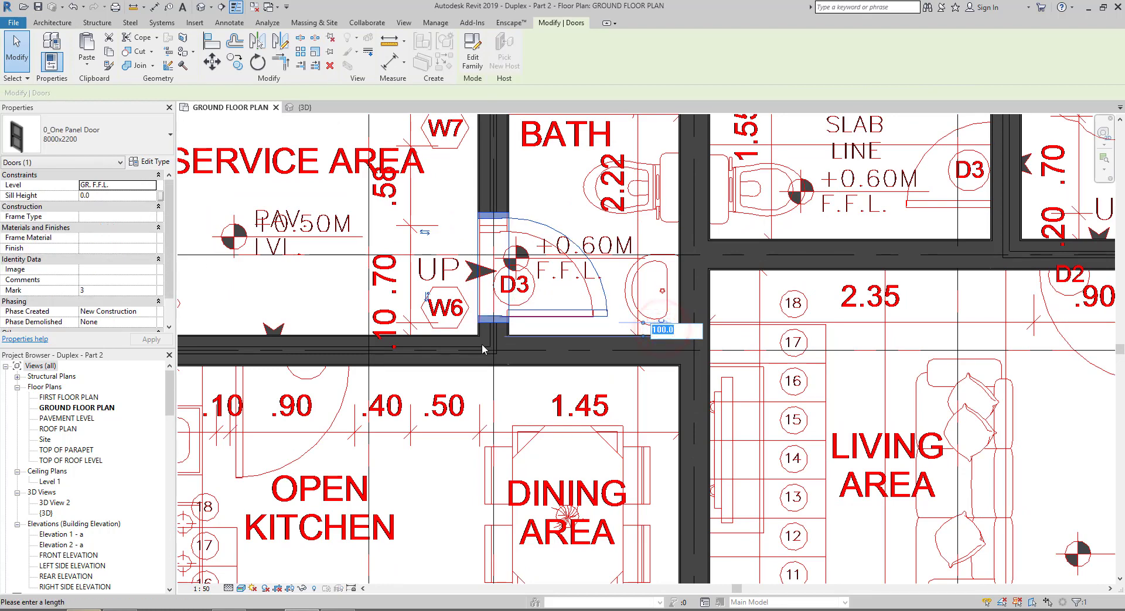
pyautogui.press('Return')
# Start placing another door near the service area and kitchen wall
pyautogui.click(53, 22)
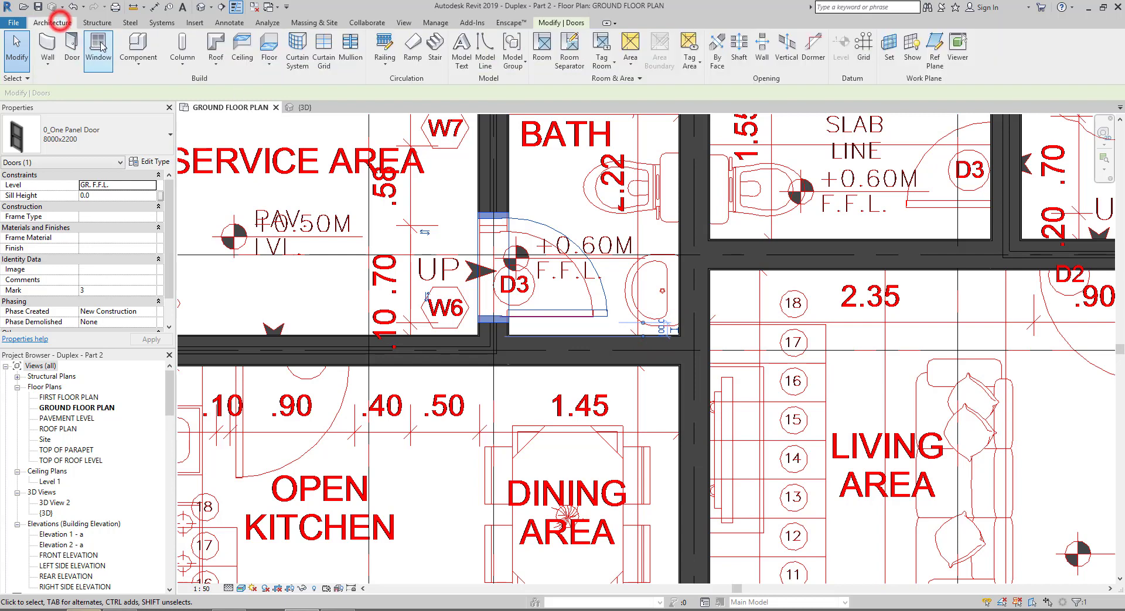
pyautogui.click(72, 44)
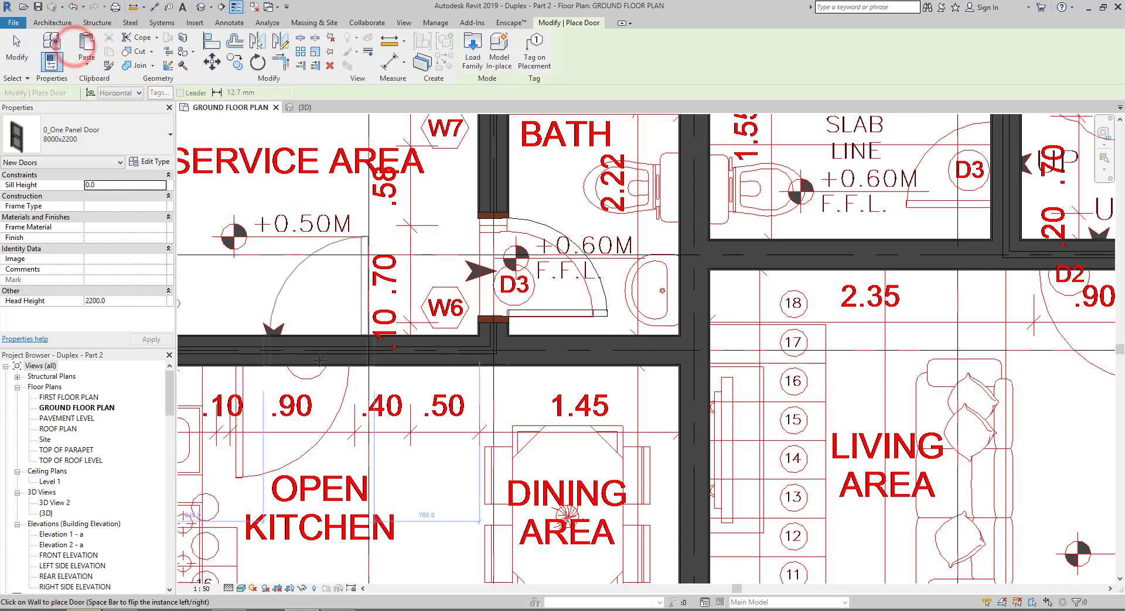
pyautogui.moveTo(319, 359)
pyautogui.mouseDown(button='middle')
pyautogui.moveTo(360, 355)
pyautogui.moveTo(386, 324)
pyautogui.moveTo(412, 323)
pyautogui.mouseUp(button='middle')
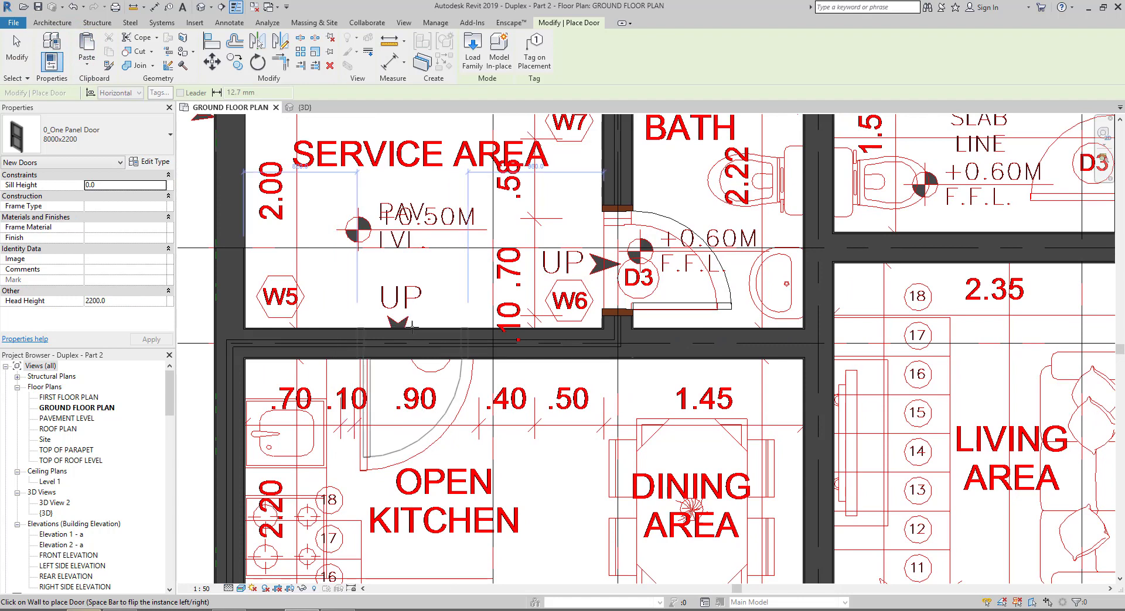
# Place door D2 in the wall between the service area and open kitchen, then select it
pyautogui.click(416, 330)
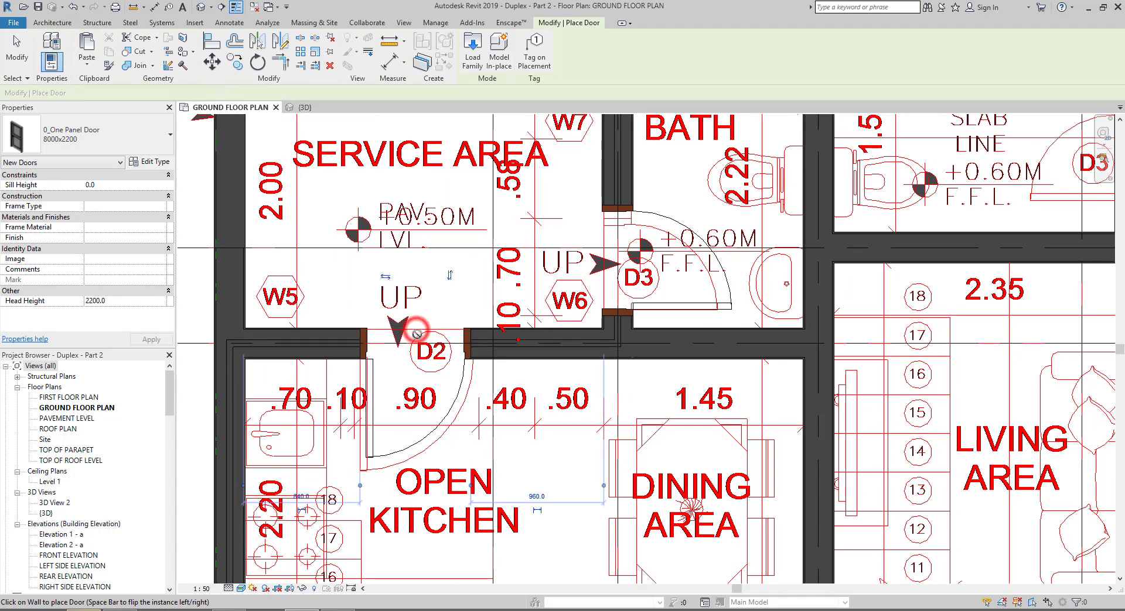
pyautogui.press('Escape')
pyautogui.click(463, 386)
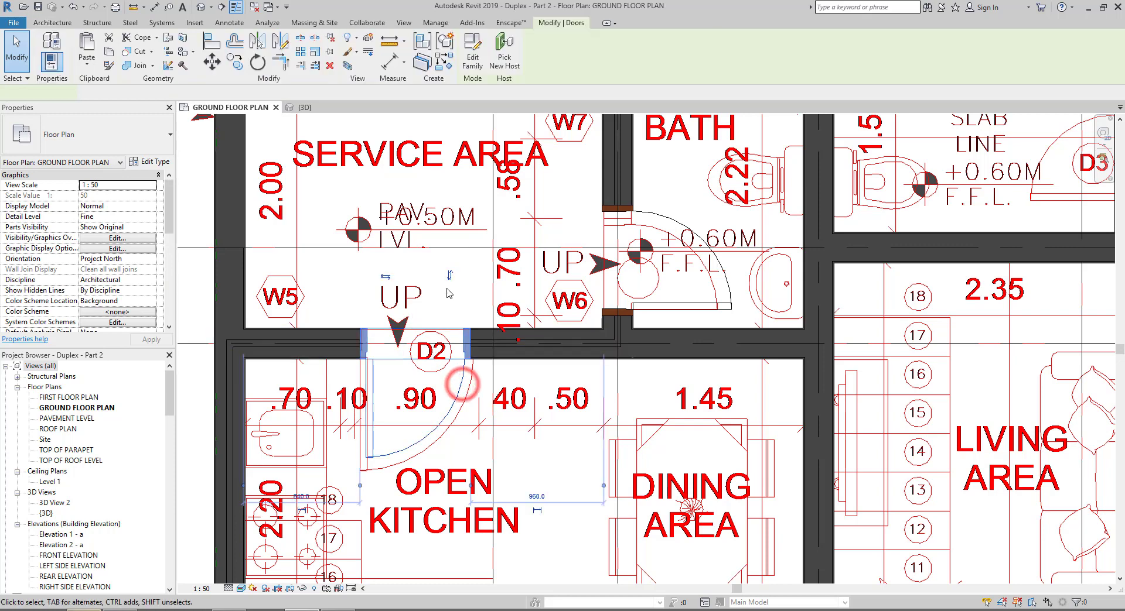
pyautogui.click(676, 303)
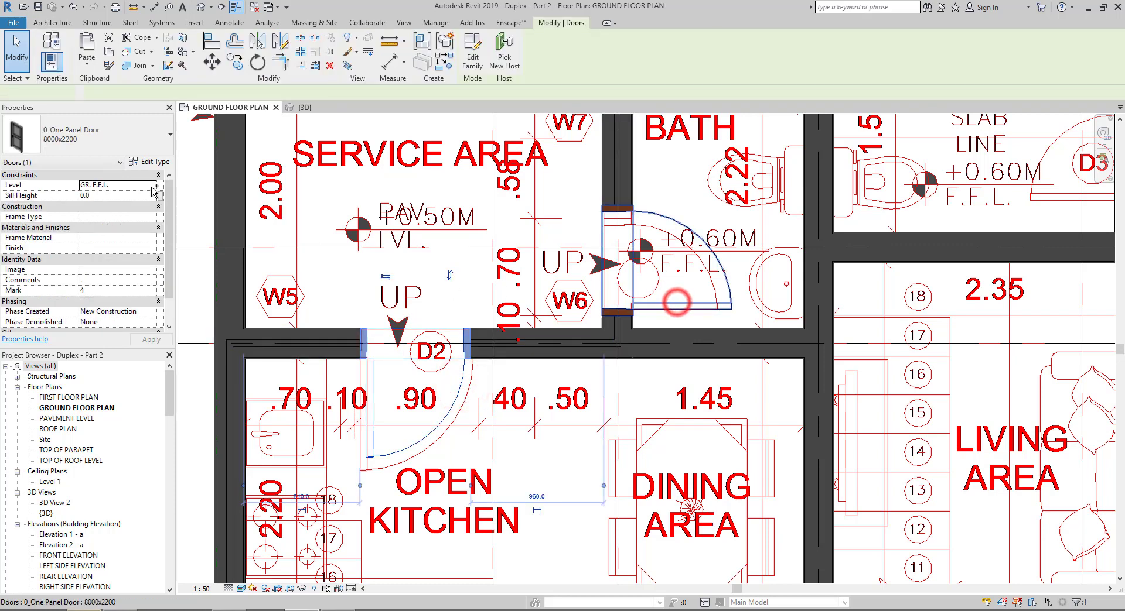
pyautogui.click(502, 400)
pyautogui.click(463, 386)
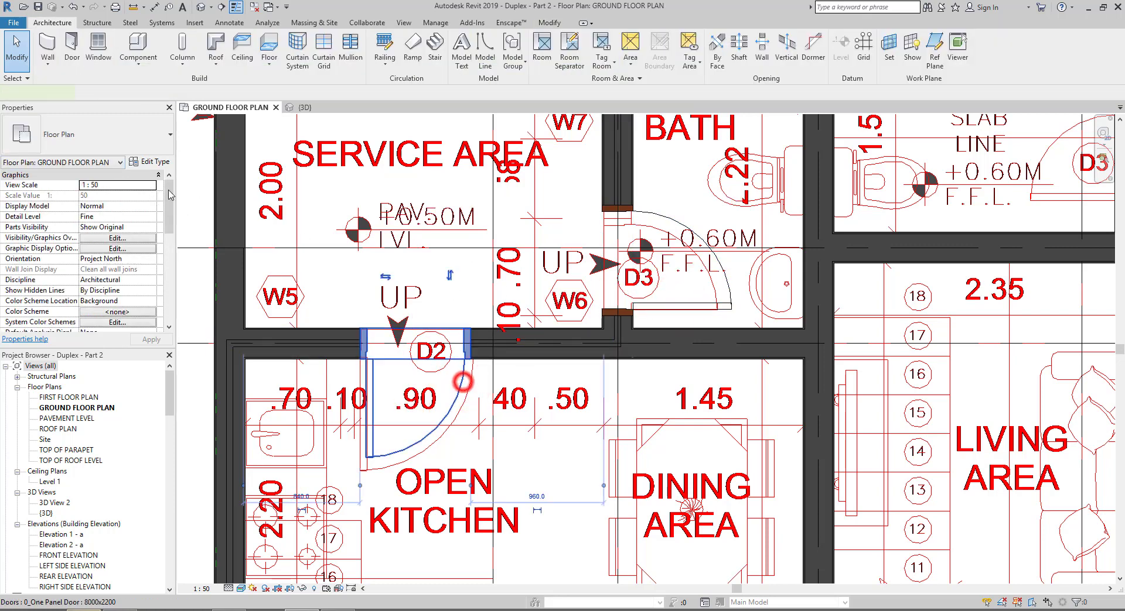
# Change door D2 to the 0_One Panel Door 1000x2200 type with an 800 offset
pyautogui.click(118, 146)
pyautogui.click(74, 199)
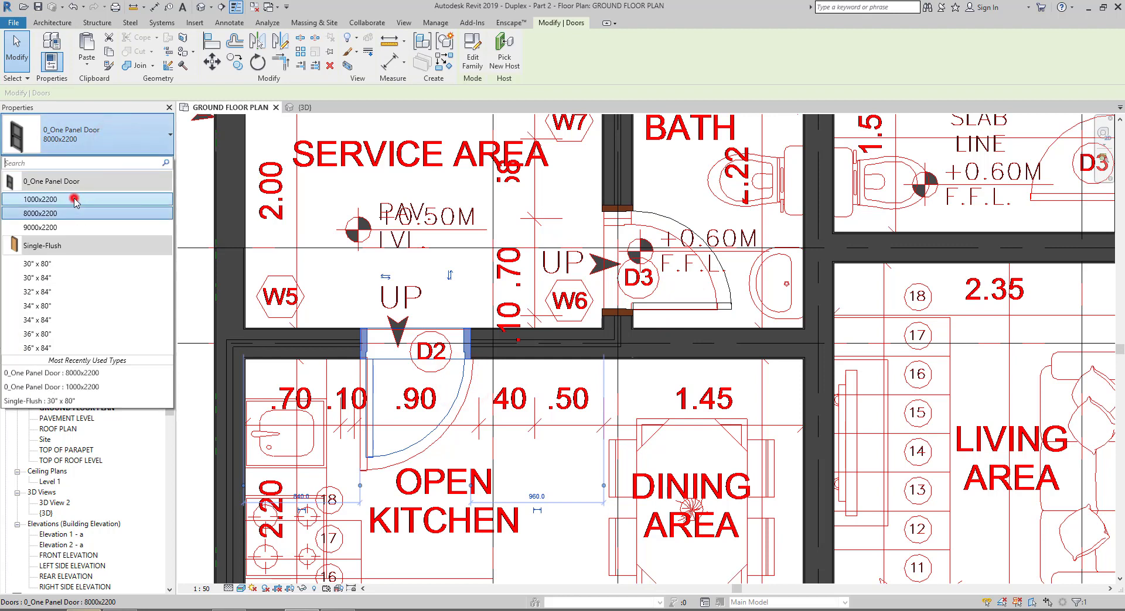
pyautogui.scroll(1, 337, 373)
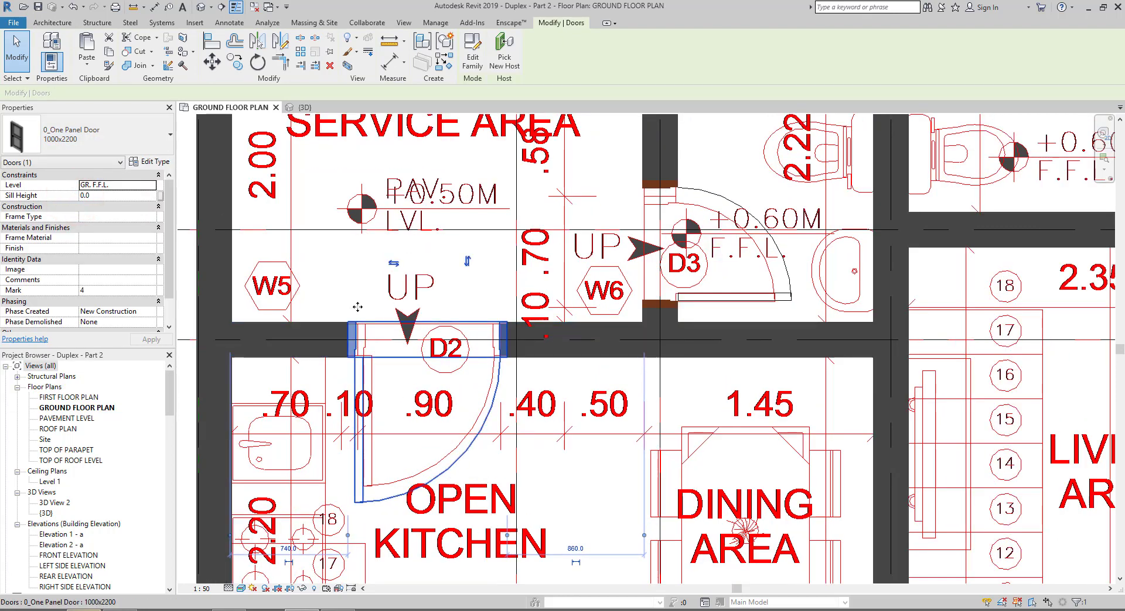
pyautogui.scroll(-1, 358, 307)
pyautogui.scroll(1, 363, 302)
pyautogui.click(305, 541)
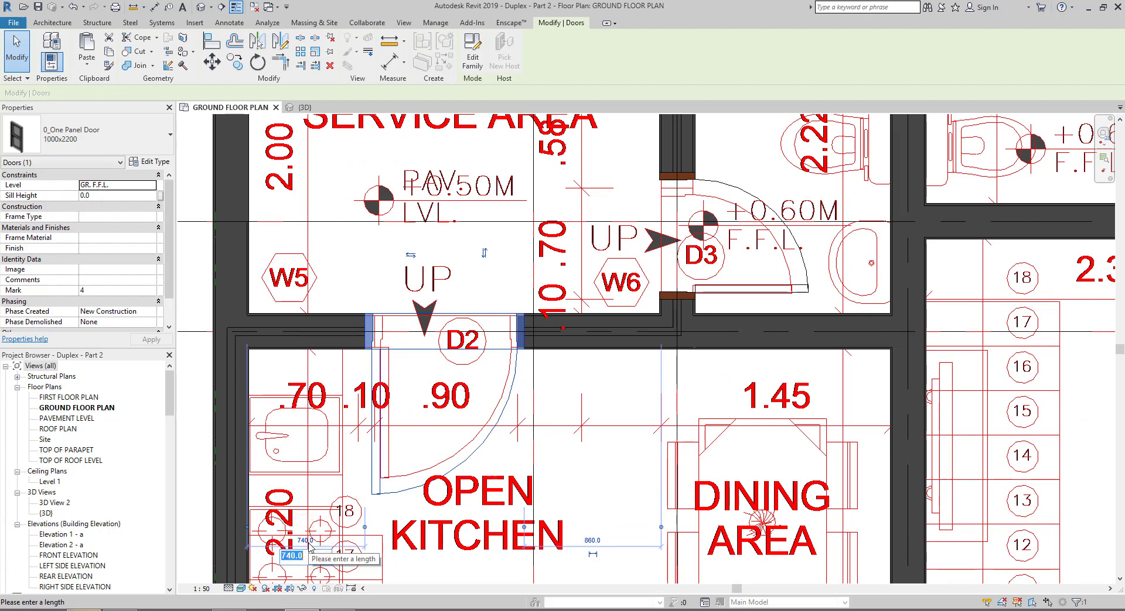
pyautogui.press('Return')
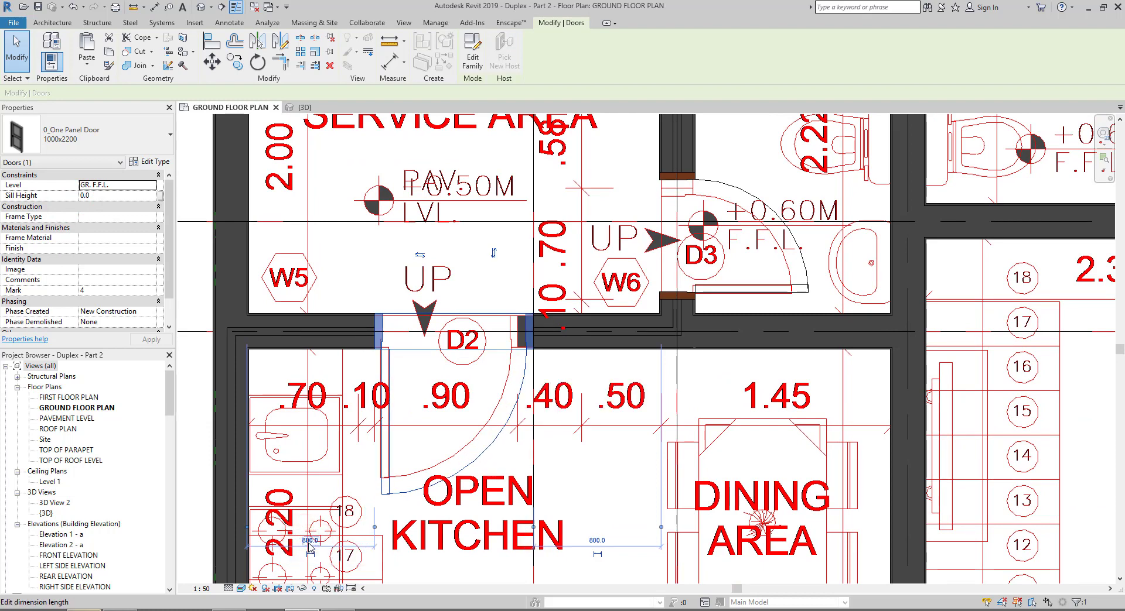
pyautogui.press('Escape')
# Pan to the second unit and start placing doors of the 1000x2200 type
pyautogui.scroll(-1, 468, 363)
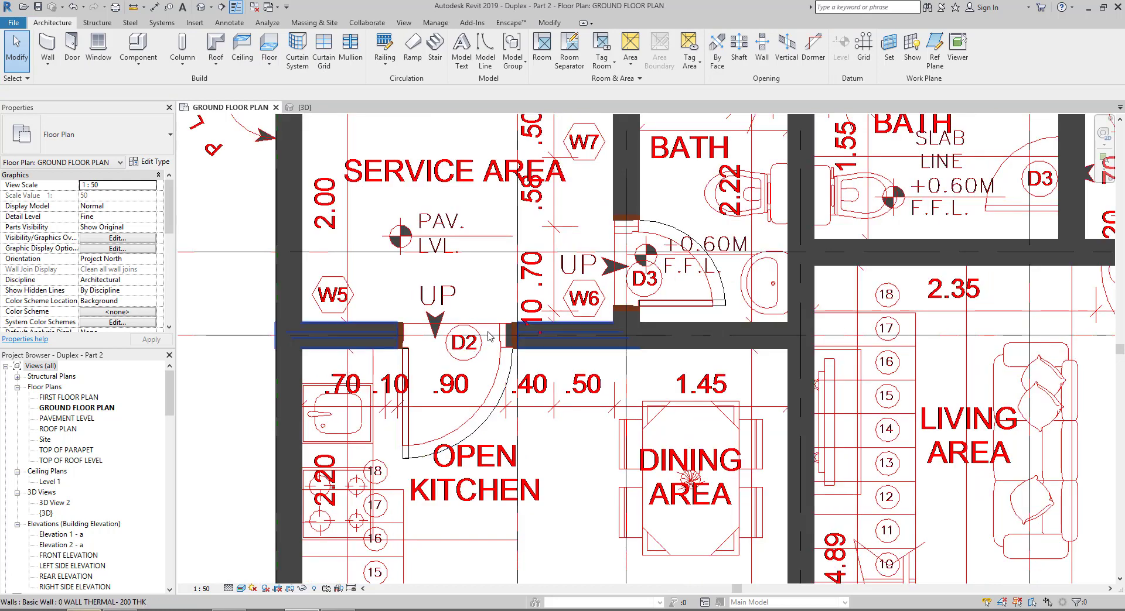
pyautogui.scroll(-1, 410, 390)
pyautogui.scroll(-1, 409, 390)
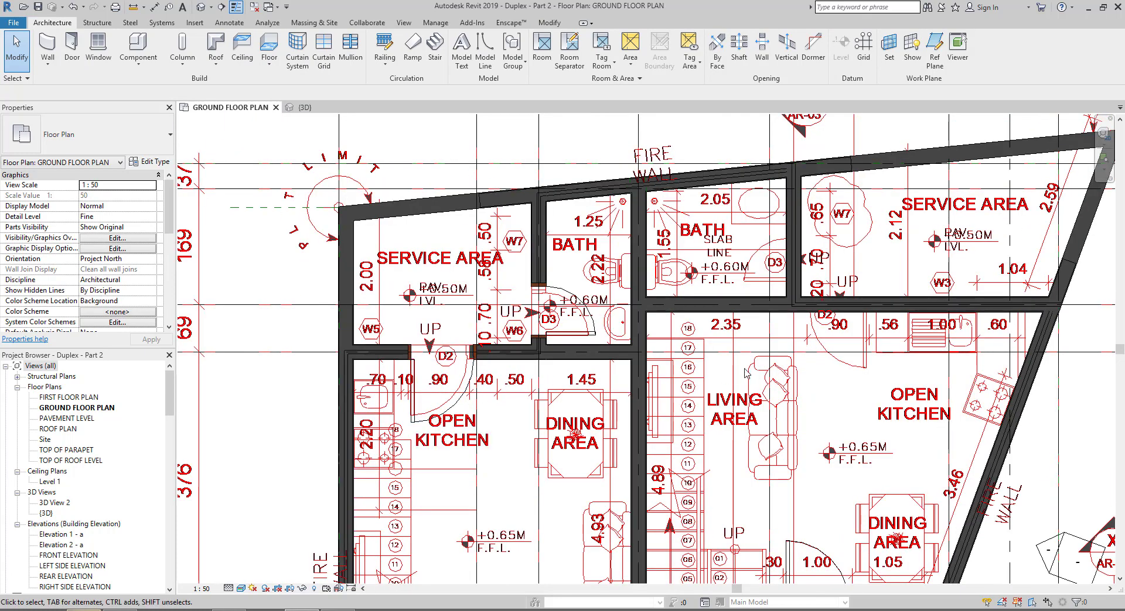
pyautogui.moveTo(562, 375); pyautogui.dragTo(319, 360, button='middle')
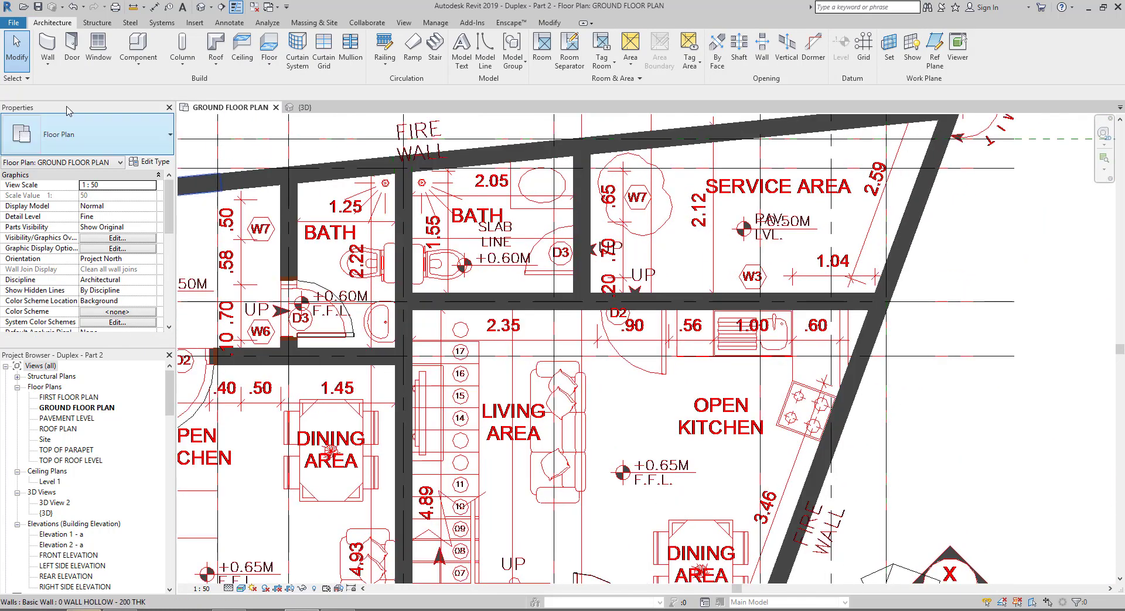
pyautogui.click(71, 47)
pyautogui.scroll(1, 638, 291)
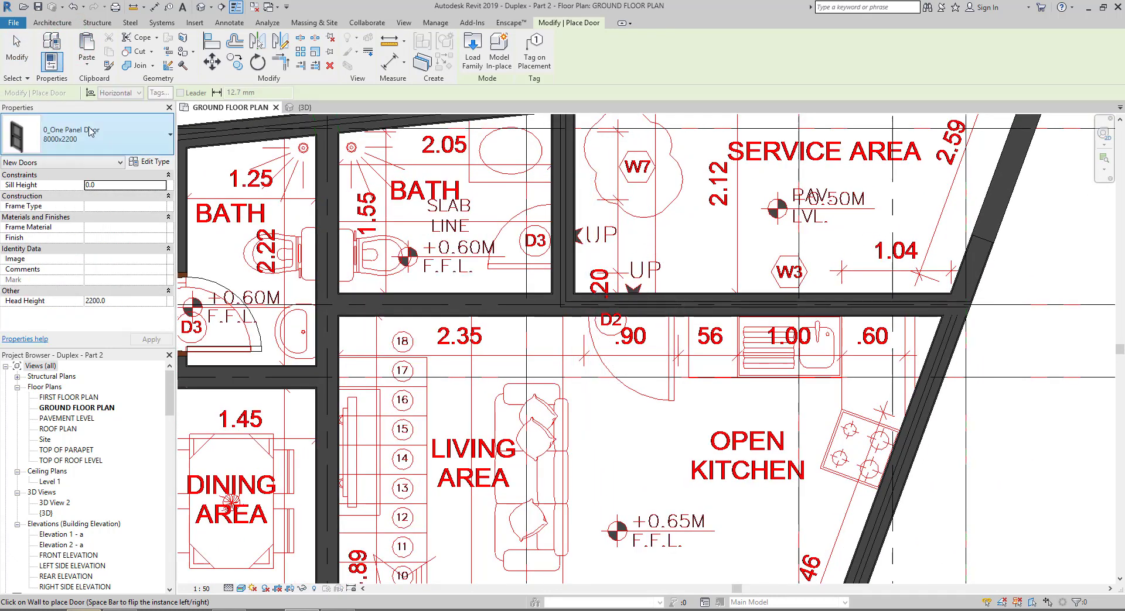
pyautogui.click(64, 121)
pyautogui.click(63, 199)
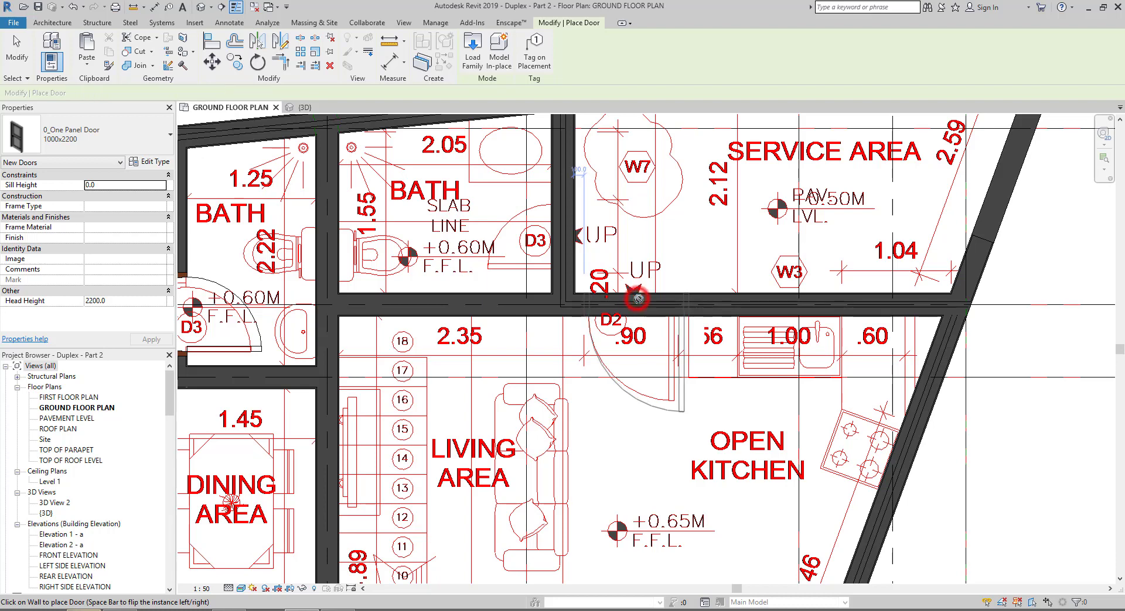
# Place a door in the kitchen wall and a flipped-swing door in the bath wall
pyautogui.click(637, 298)
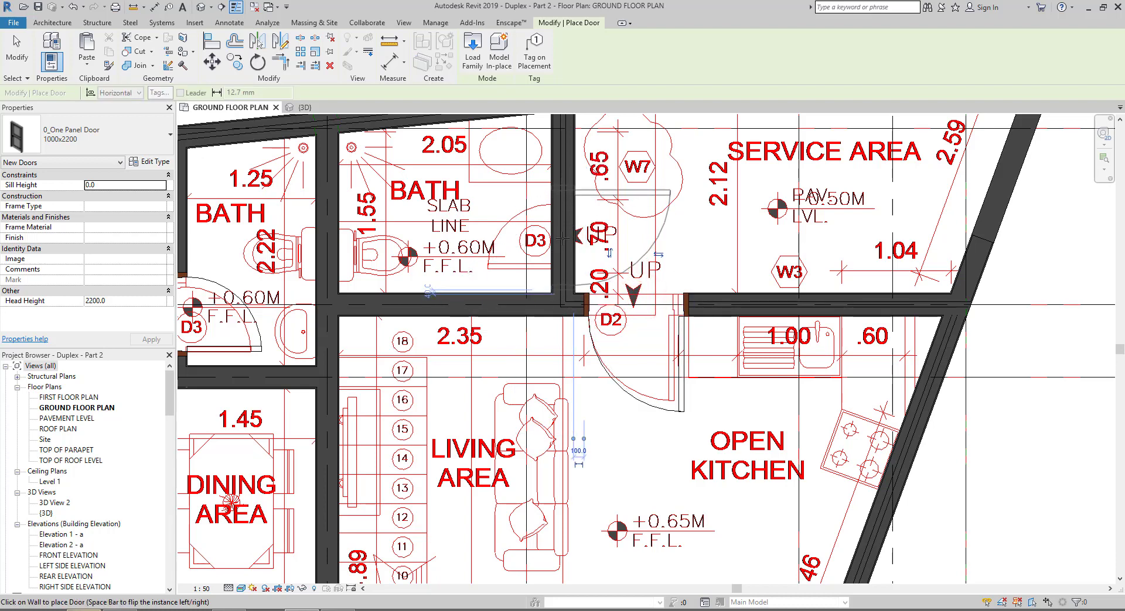
pyautogui.press('space')
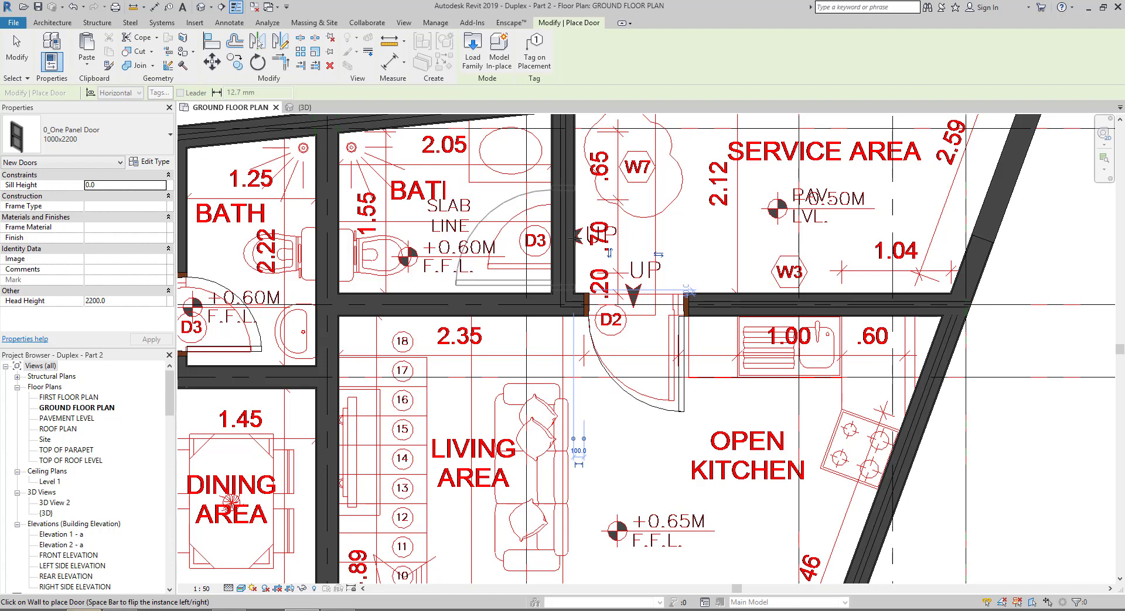
pyautogui.click(573, 237)
# Change the new bath door to the 9000x2200 type and set its offset to 100
pyautogui.press('Escape')
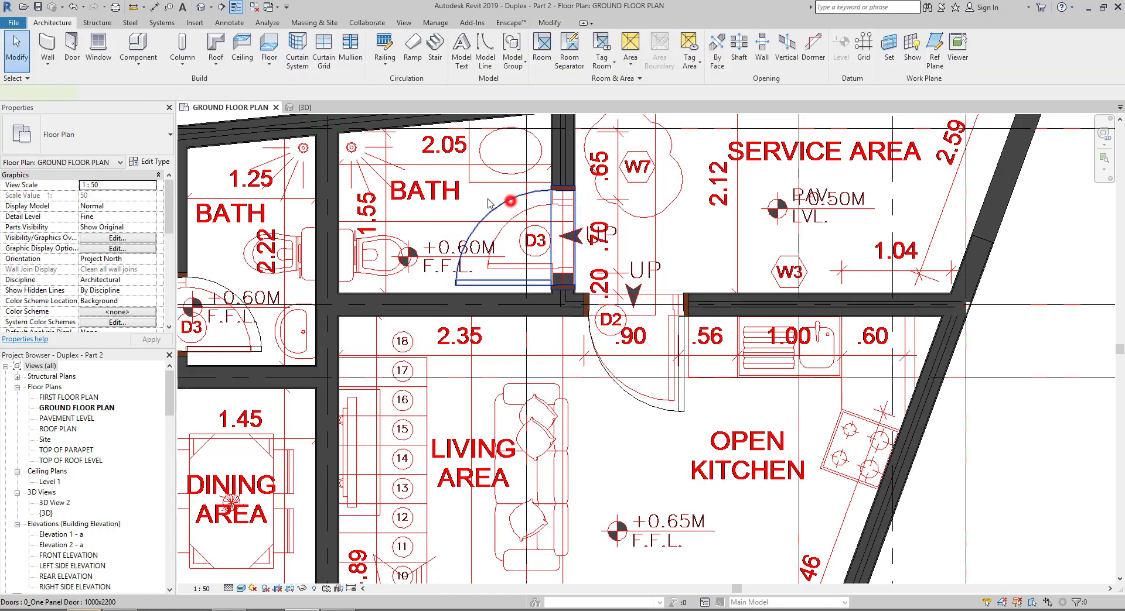
pyautogui.click(509, 203)
pyautogui.click(167, 135)
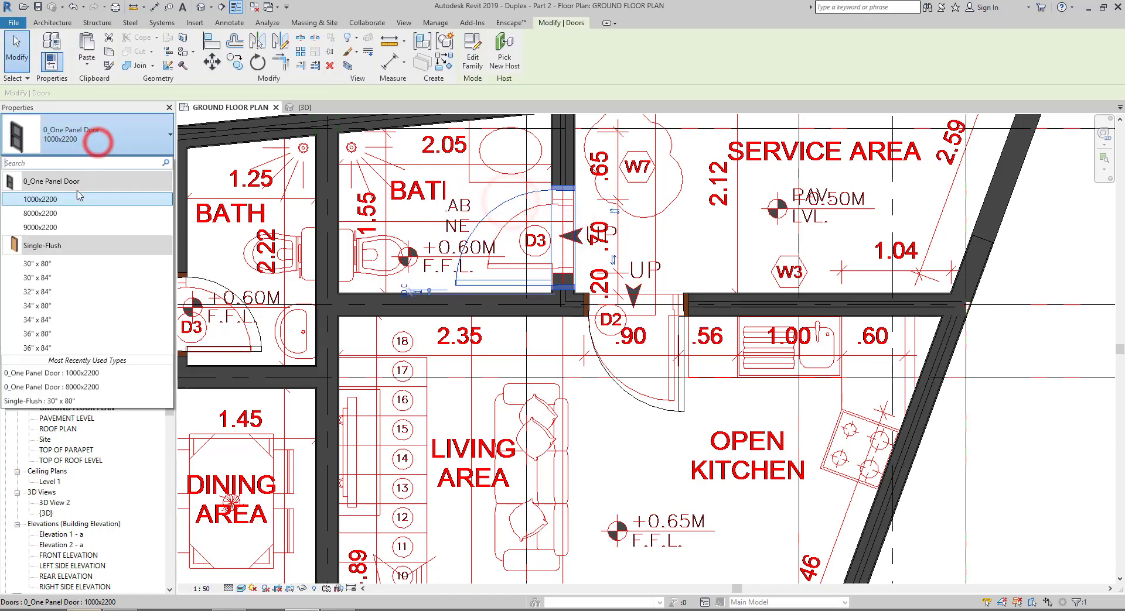
pyautogui.click(44, 227)
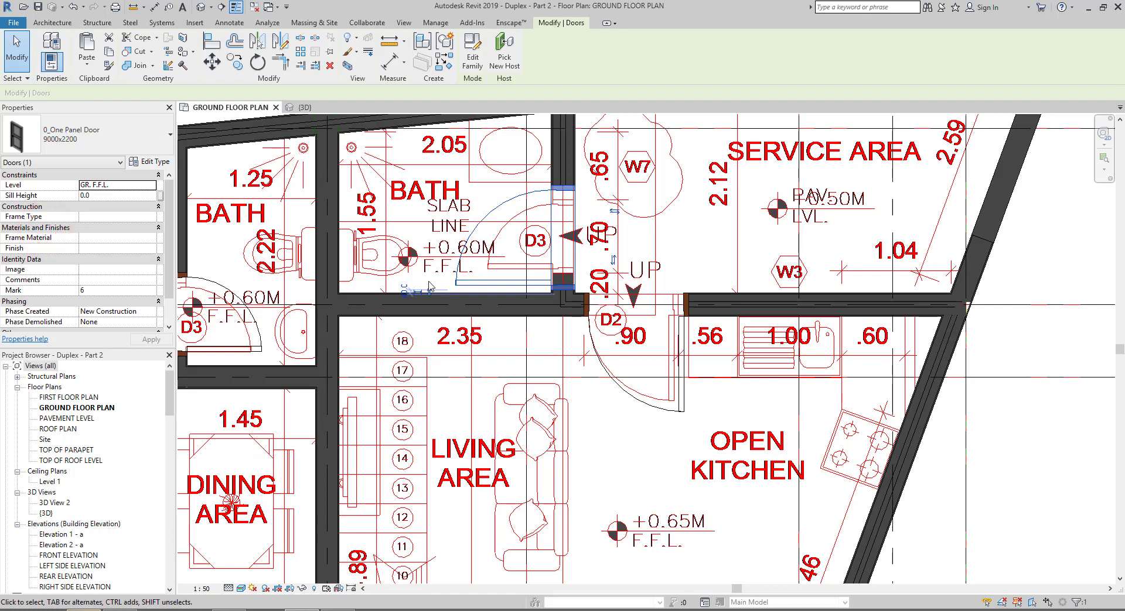
pyautogui.scroll(2, 405, 291)
pyautogui.scroll(2, 404, 291)
pyautogui.click(408, 298)
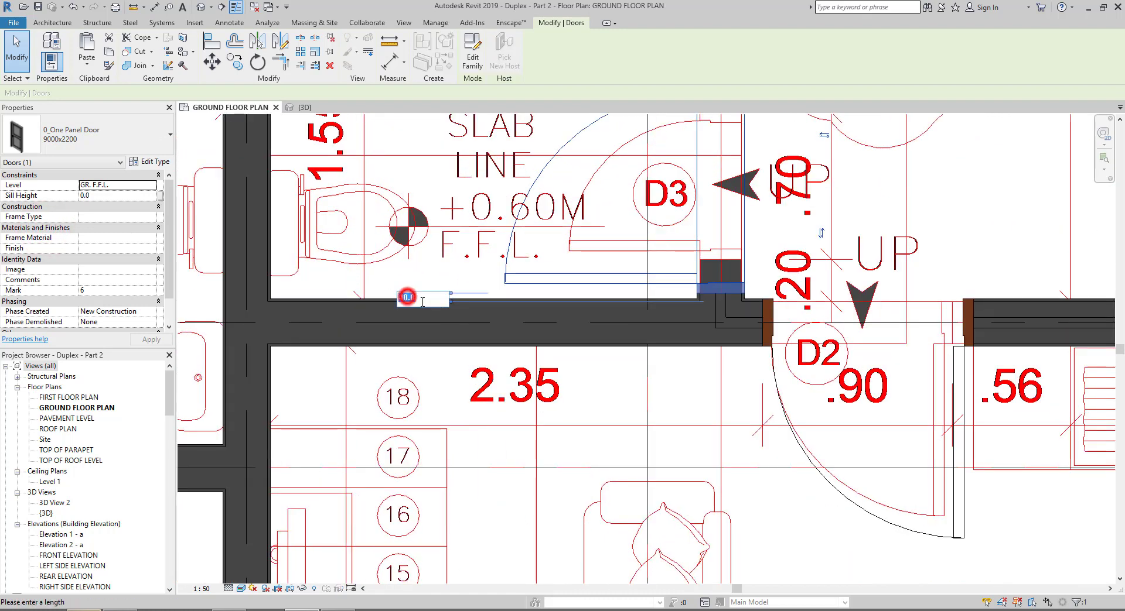
pyautogui.press('Return')
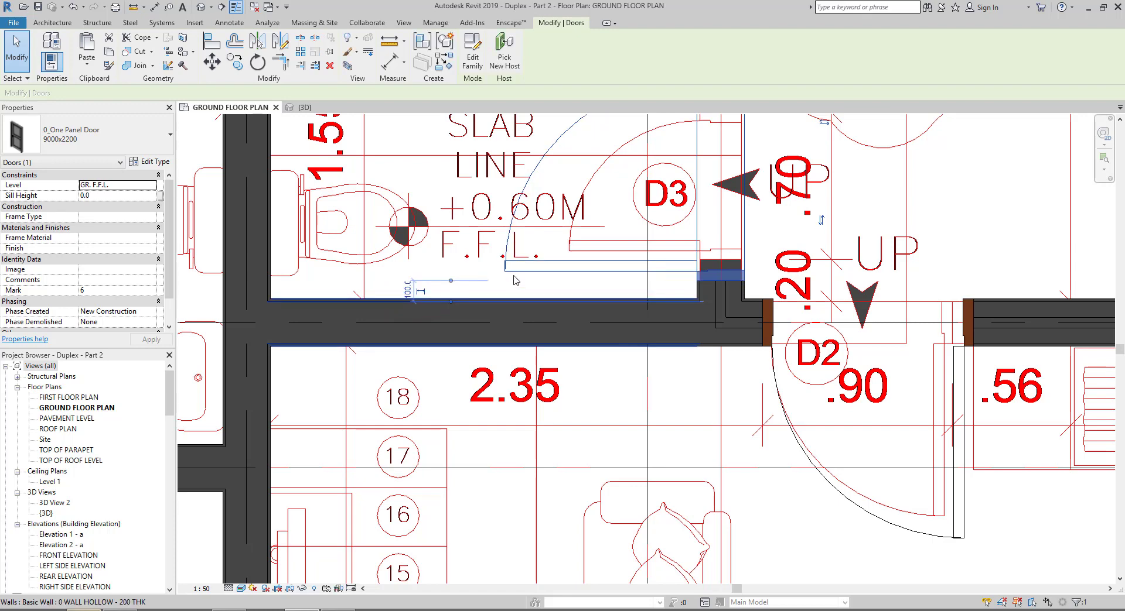
# Switch the bath door to the 8000x2200 type and reapply the 100 offset
pyautogui.scroll(-1, 673, 299)
pyautogui.scroll(-1, 673, 299)
pyautogui.scroll(-1, 673, 299)
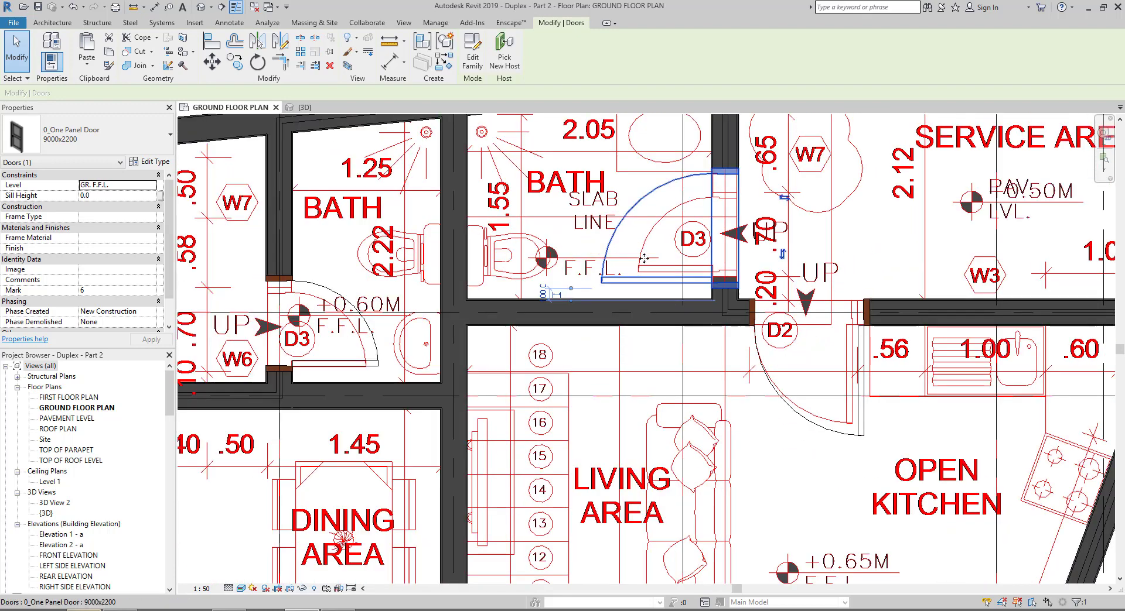
pyautogui.click(61, 147)
pyautogui.click(54, 214)
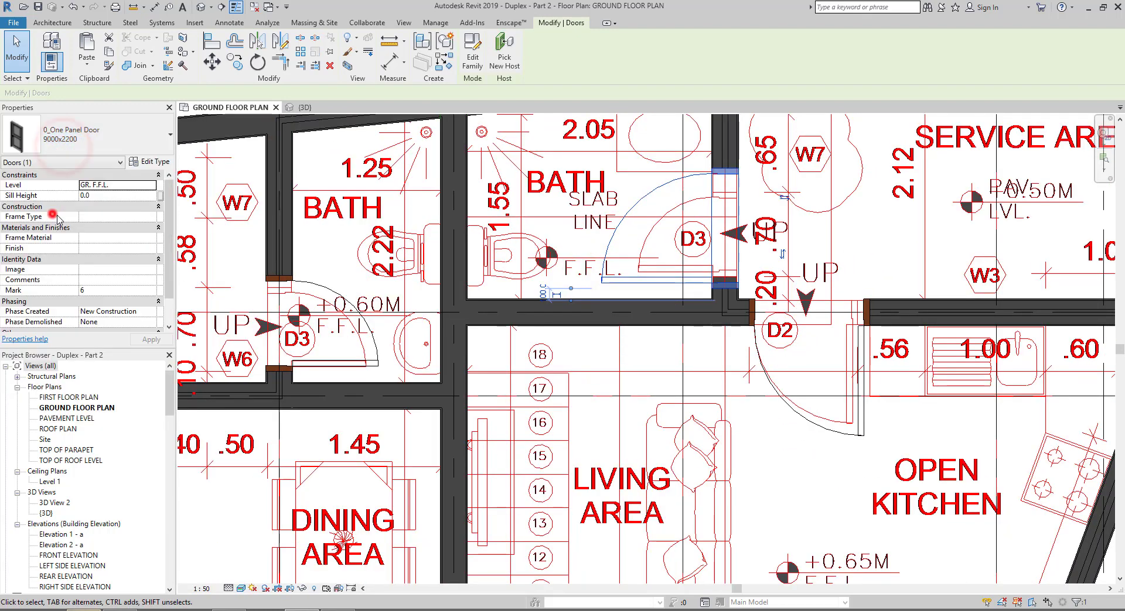
pyautogui.click(573, 288)
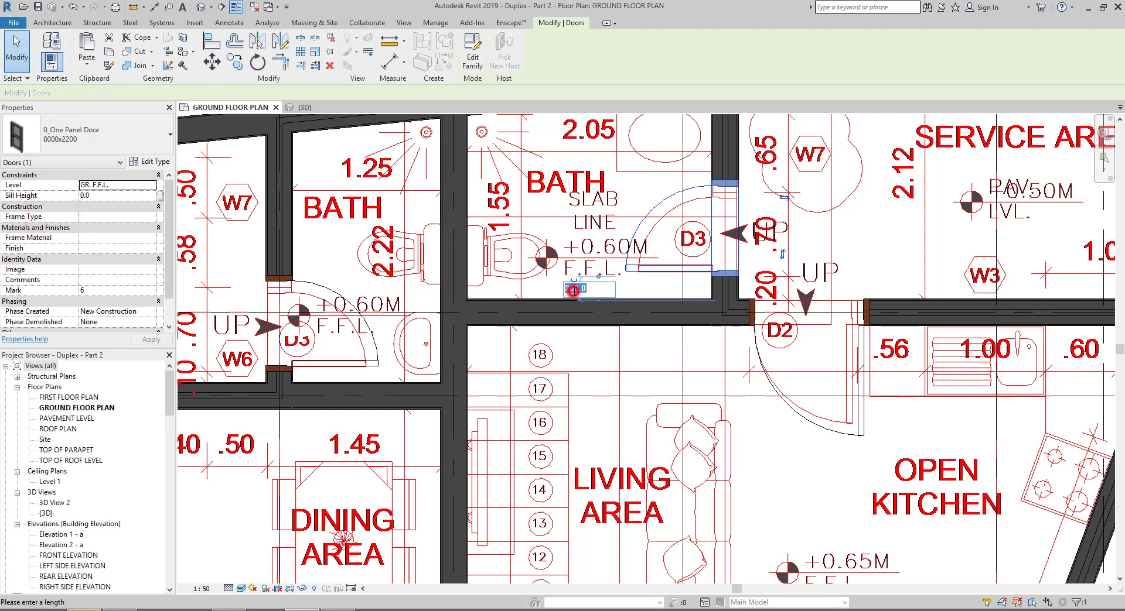
pyautogui.press('Return')
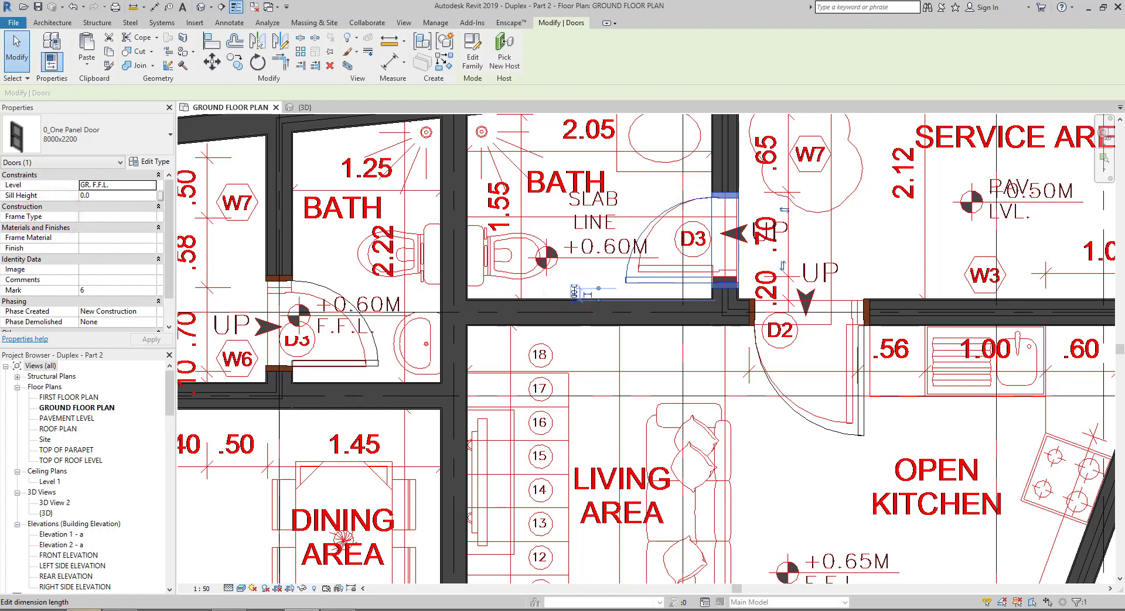
pyautogui.press('Escape')
# Select the left D3 door to check it and zoom out
pyautogui.click(683, 285)
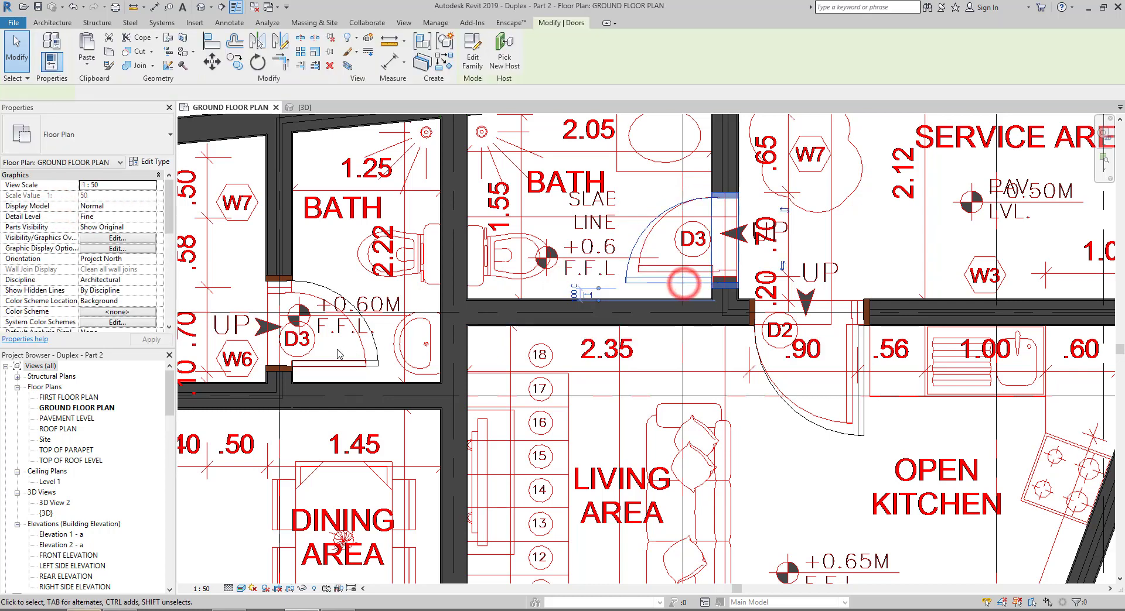
pyautogui.click(317, 366)
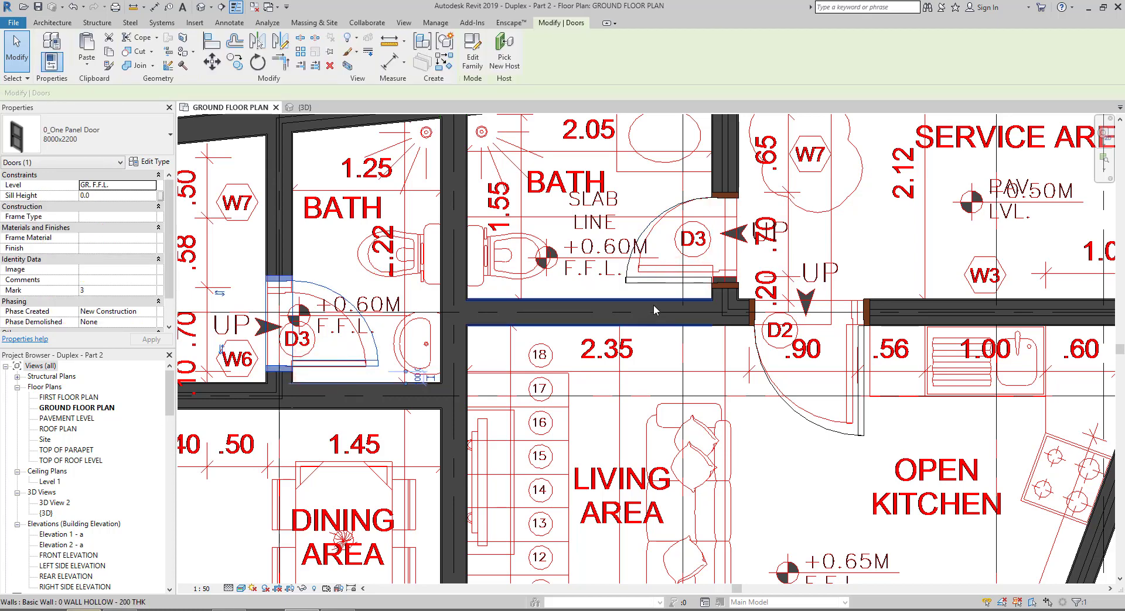
pyautogui.scroll(-3, 705, 284)
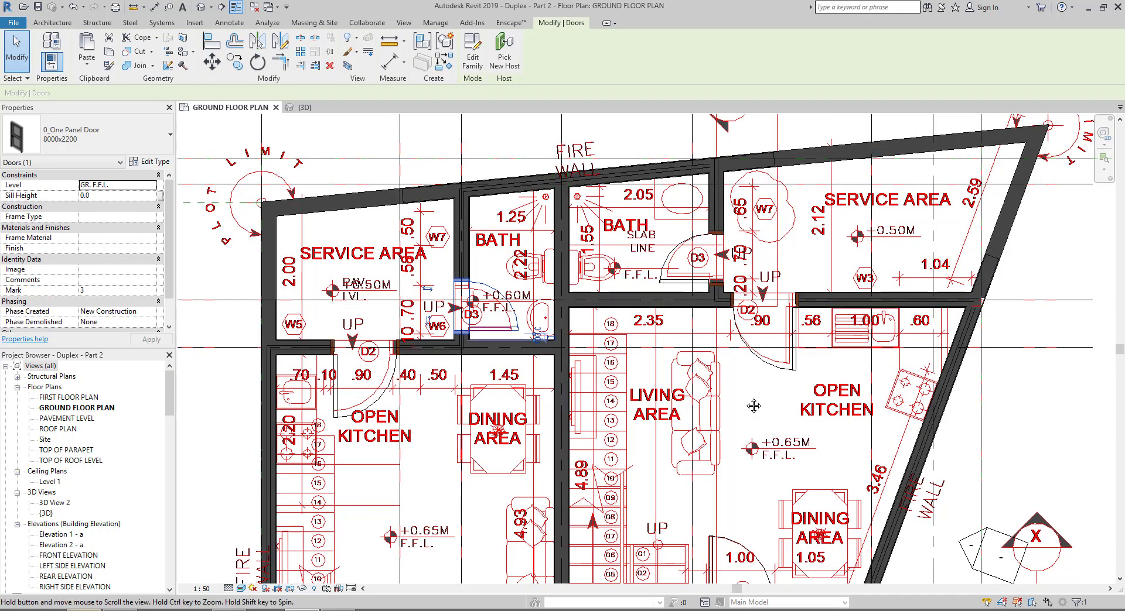
# Open the FIRST FLOOR PLAN view and zoom in on the bedrooms
pyautogui.moveTo(779, 461); pyautogui.dragTo(381, 434, button='middle')
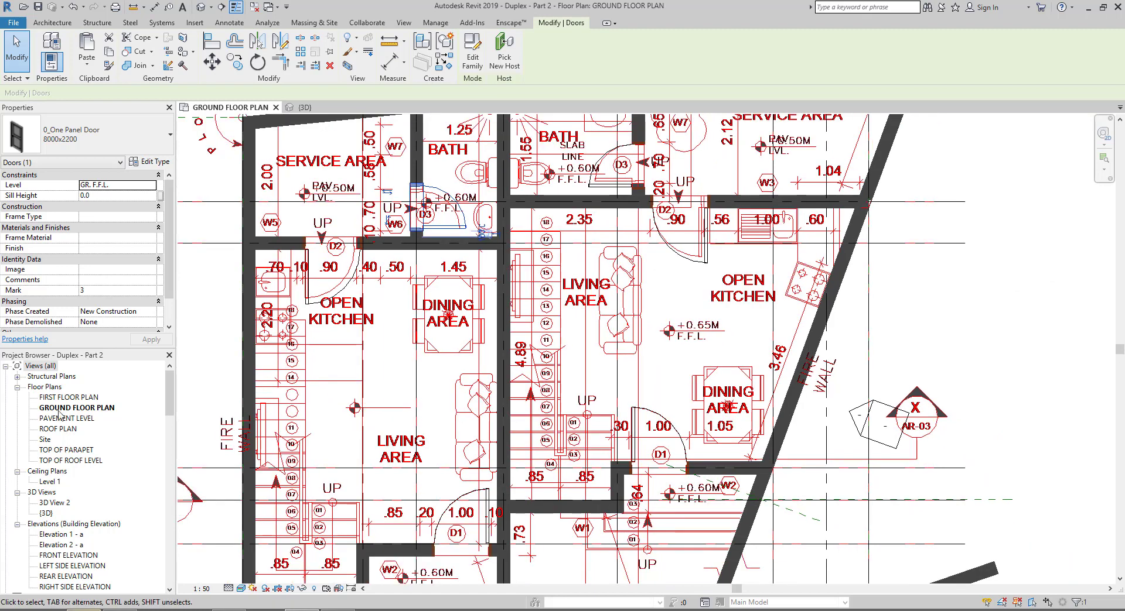
pyautogui.doubleClick(69, 398)
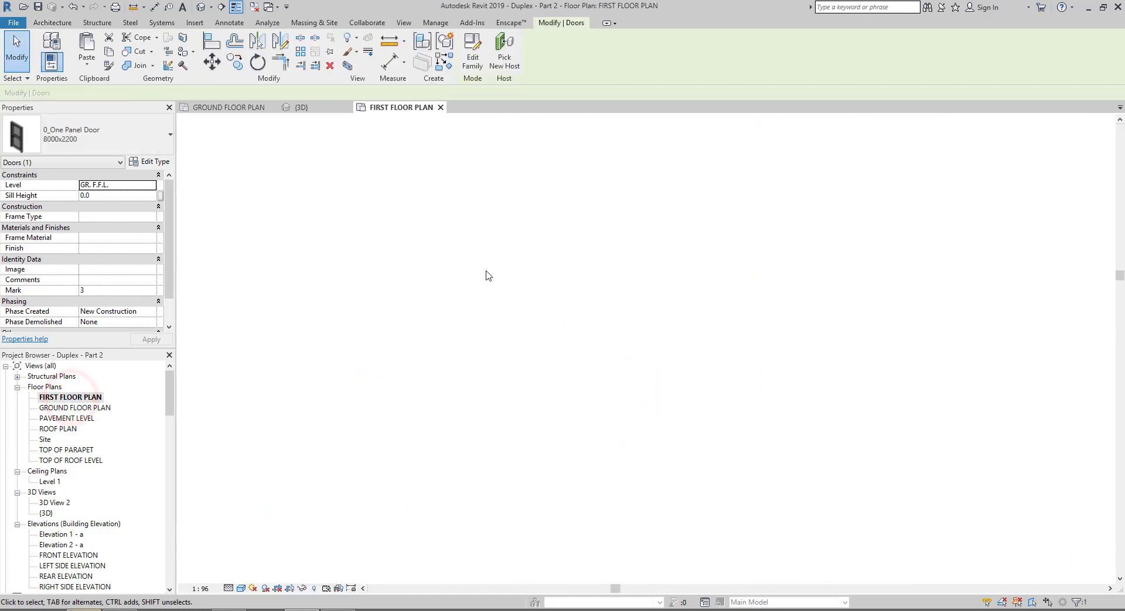
pyautogui.scroll(1, 384, 117)
pyautogui.scroll(2, 421, 135)
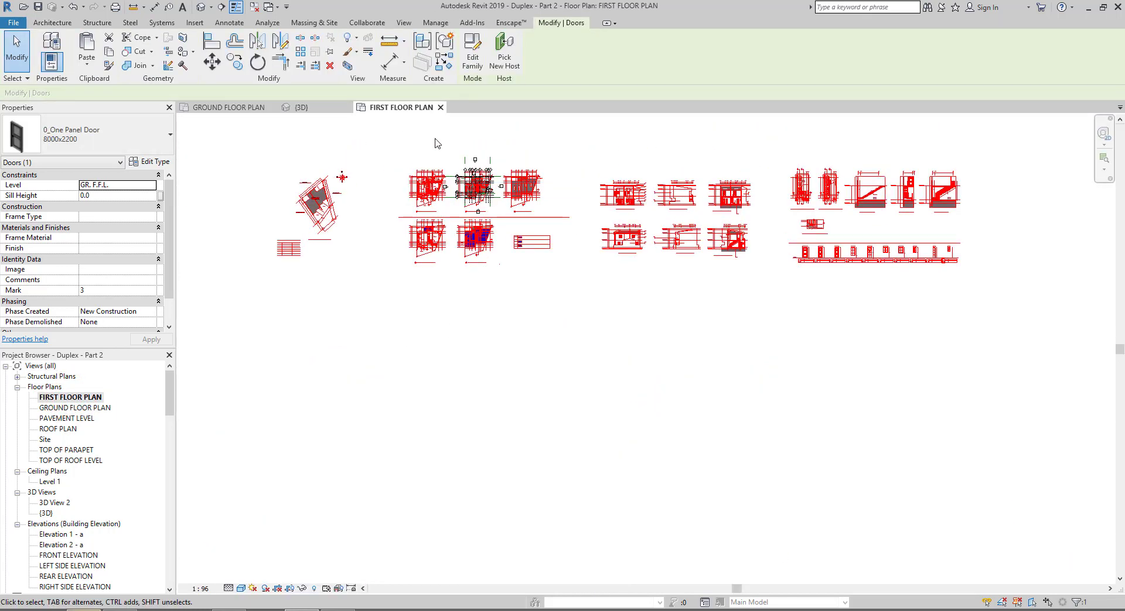
pyautogui.scroll(1, 477, 196)
pyautogui.scroll(1, 486, 196)
pyautogui.scroll(1, 530, 193)
pyautogui.scroll(1, 522, 234)
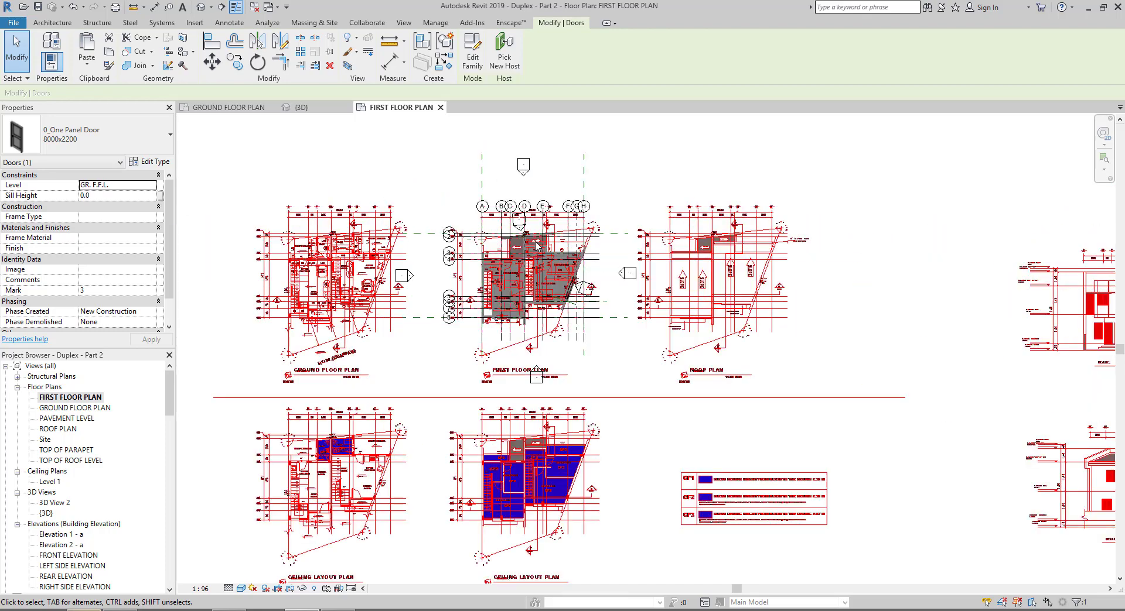
pyautogui.scroll(1, 509, 281)
pyautogui.scroll(1, 498, 320)
pyautogui.scroll(1, 486, 322)
pyautogui.scroll(2, 468, 325)
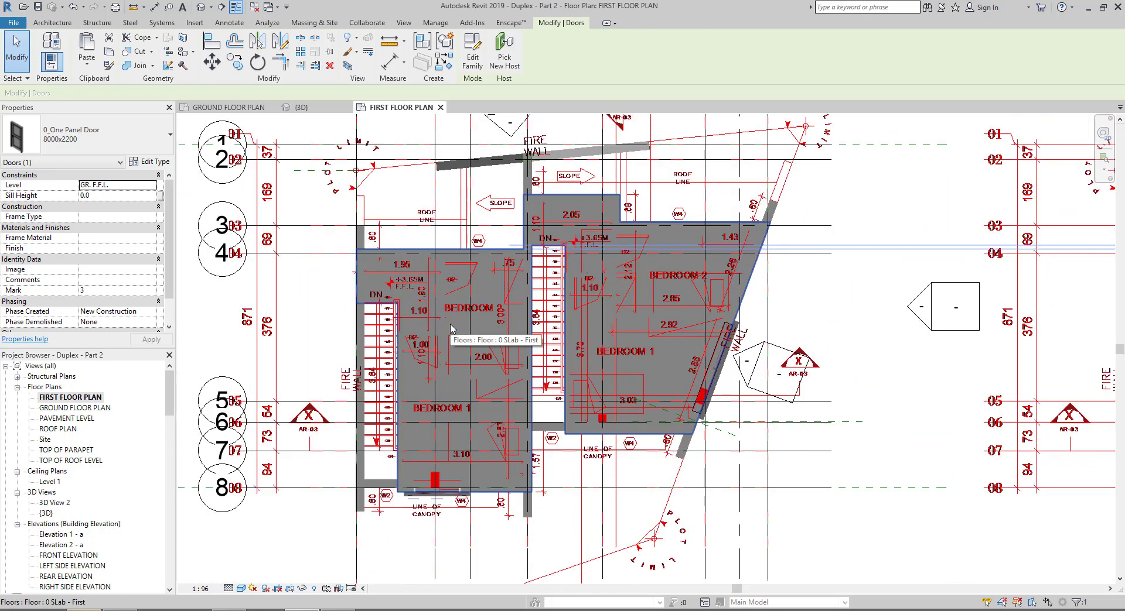
# Hide the first floor's grey floor slab in this view
pyautogui.click(453, 327)
pyautogui.rightClick(453, 327)
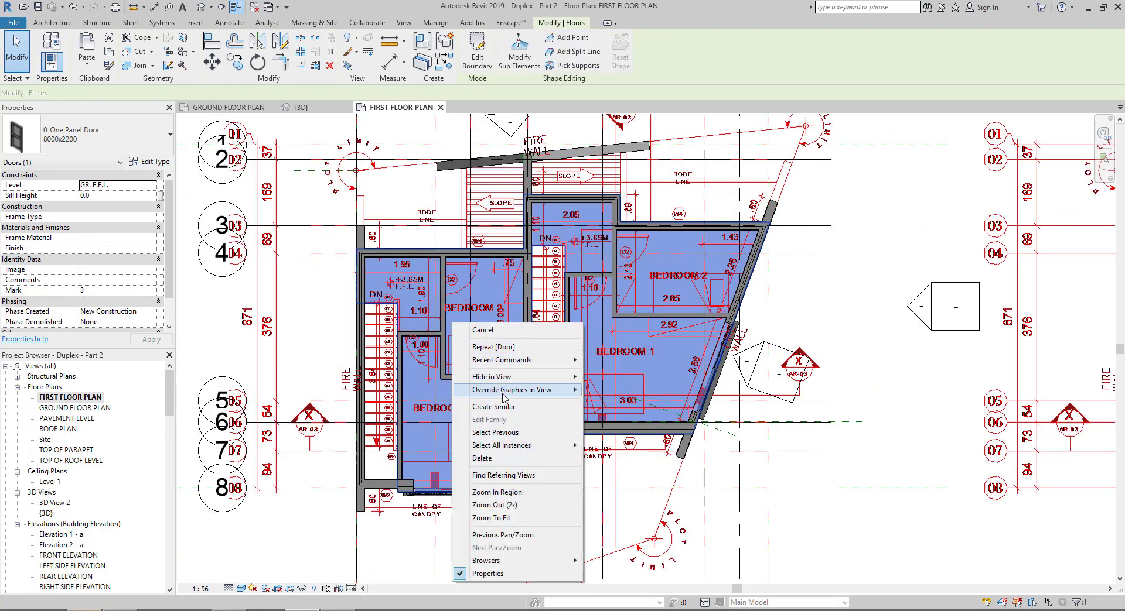
pyautogui.moveTo(492, 377)
pyautogui.click(607, 390)
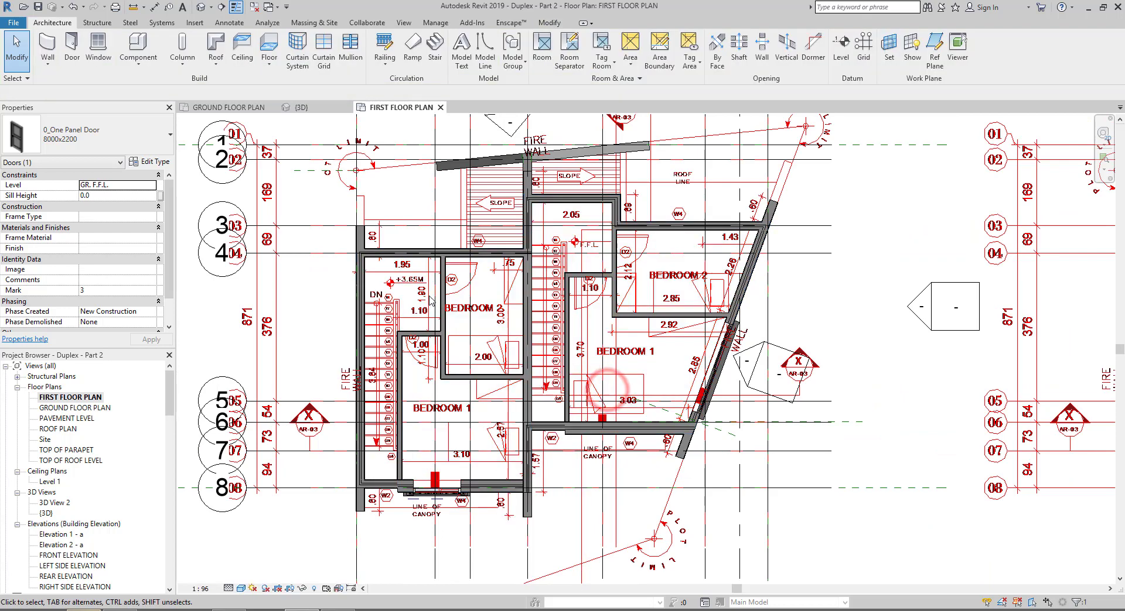
pyautogui.scroll(1, 409, 323)
pyautogui.scroll(1, 279, 225)
# Try a 9000x2200 one-panel door at D2, then delete it when it fails to cut the wall
pyautogui.click(72, 45)
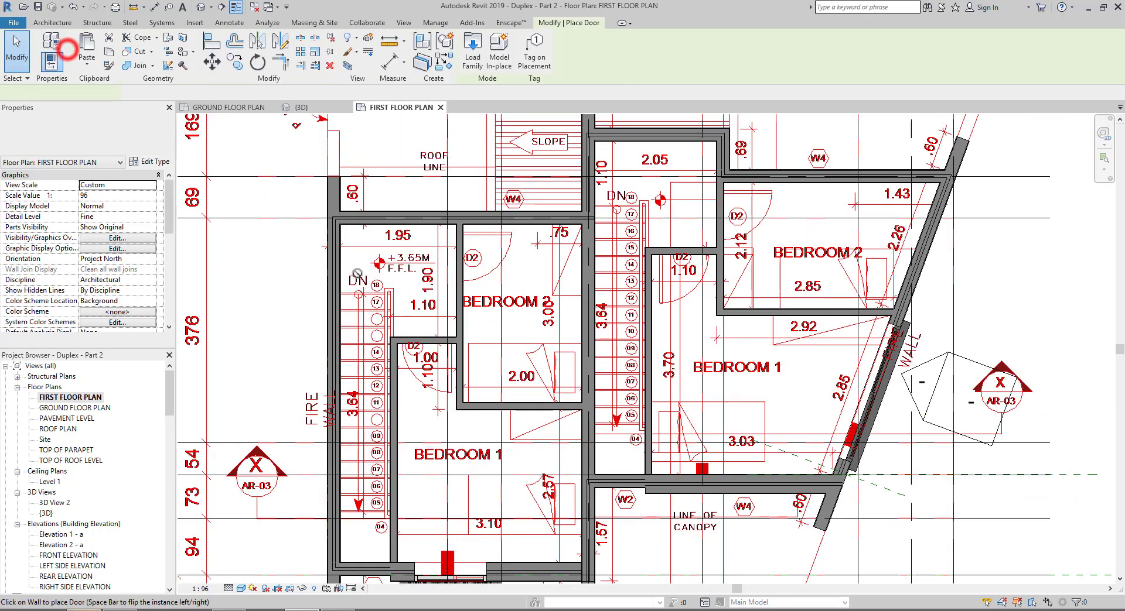
pyautogui.scroll(2, 434, 339)
pyautogui.scroll(1, 434, 340)
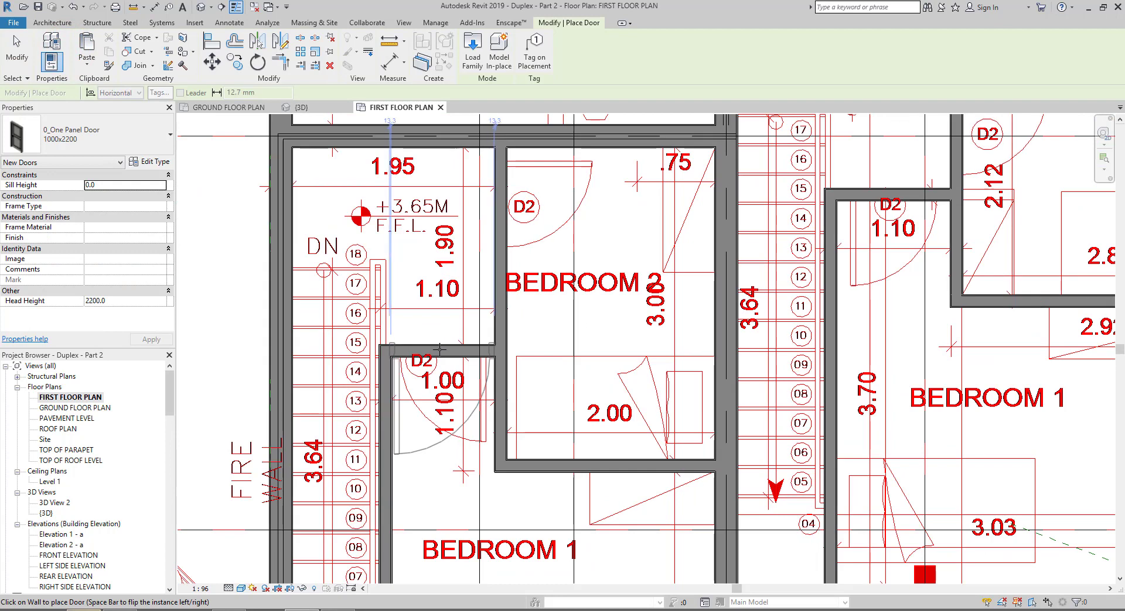
pyautogui.click(123, 139)
pyautogui.click(44, 227)
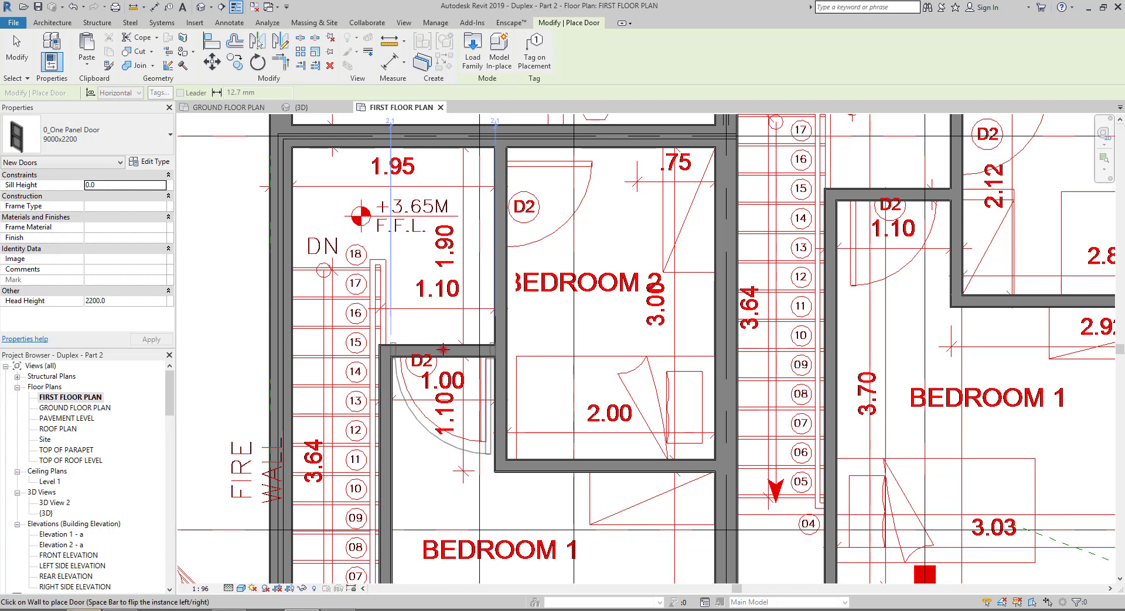
pyautogui.click(443, 350)
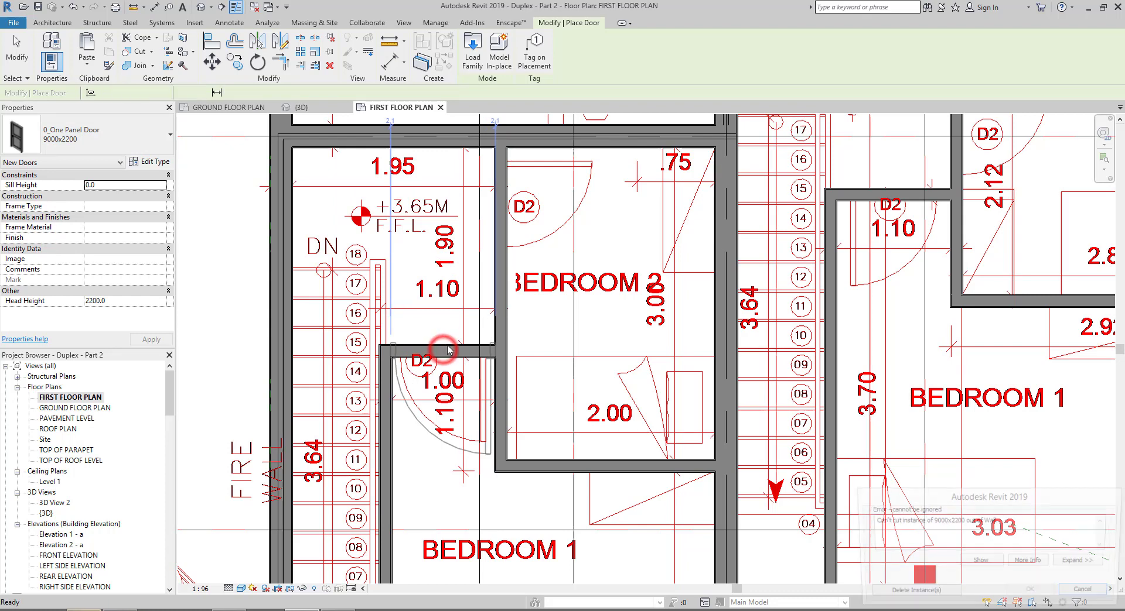
pyautogui.click(925, 594)
pyautogui.press('Escape')
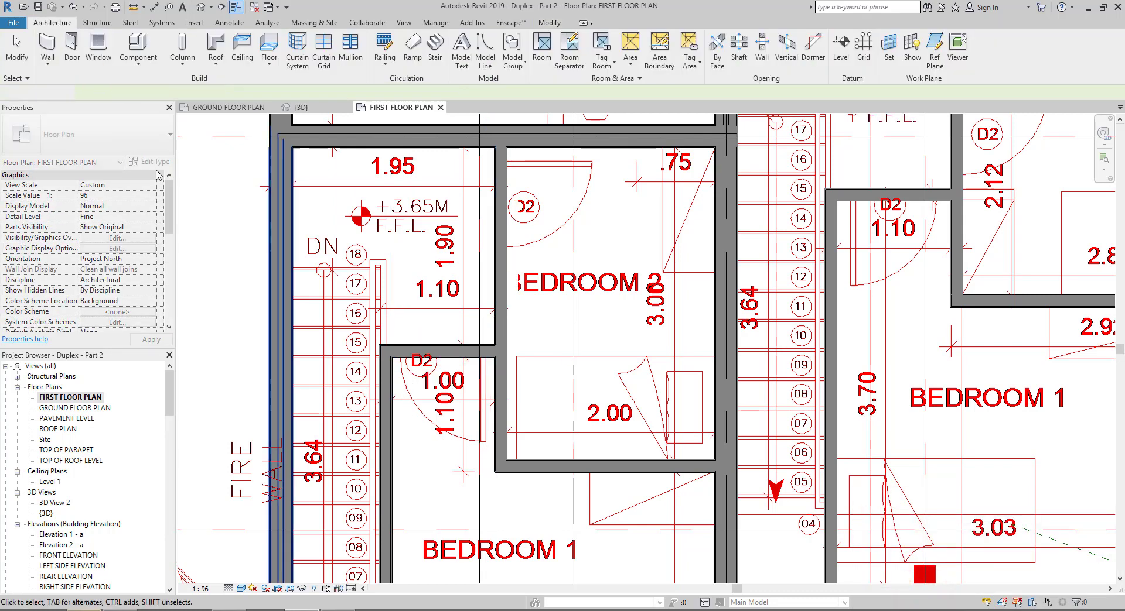
# Place the one-panel door at the first-floor D2 opening again
pyautogui.click(82, 47)
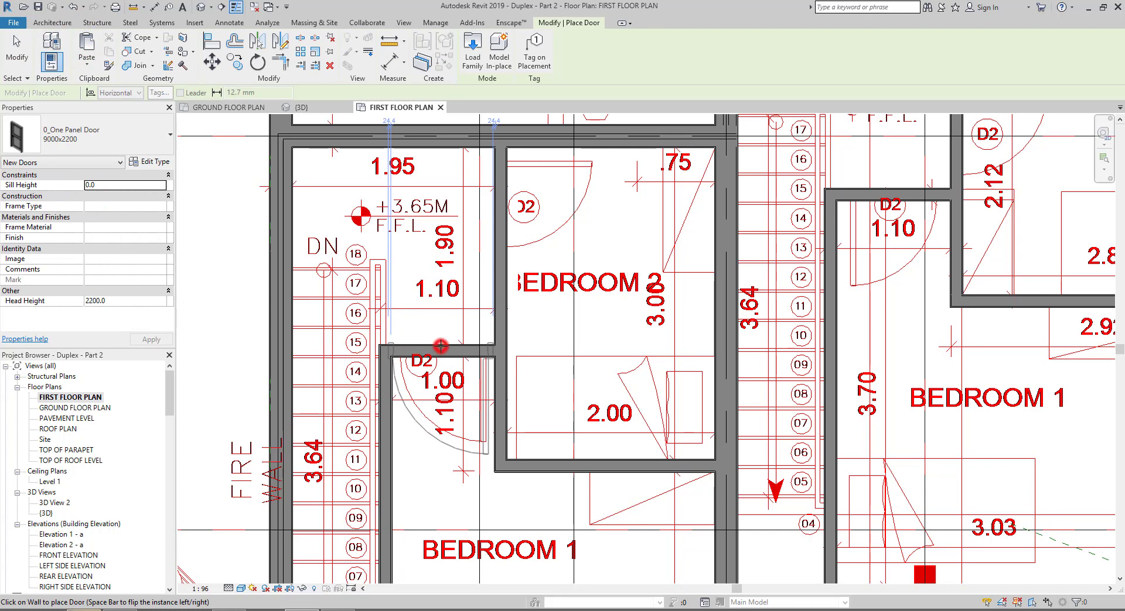
pyautogui.click(440, 346)
pyautogui.scroll(2, 475, 346)
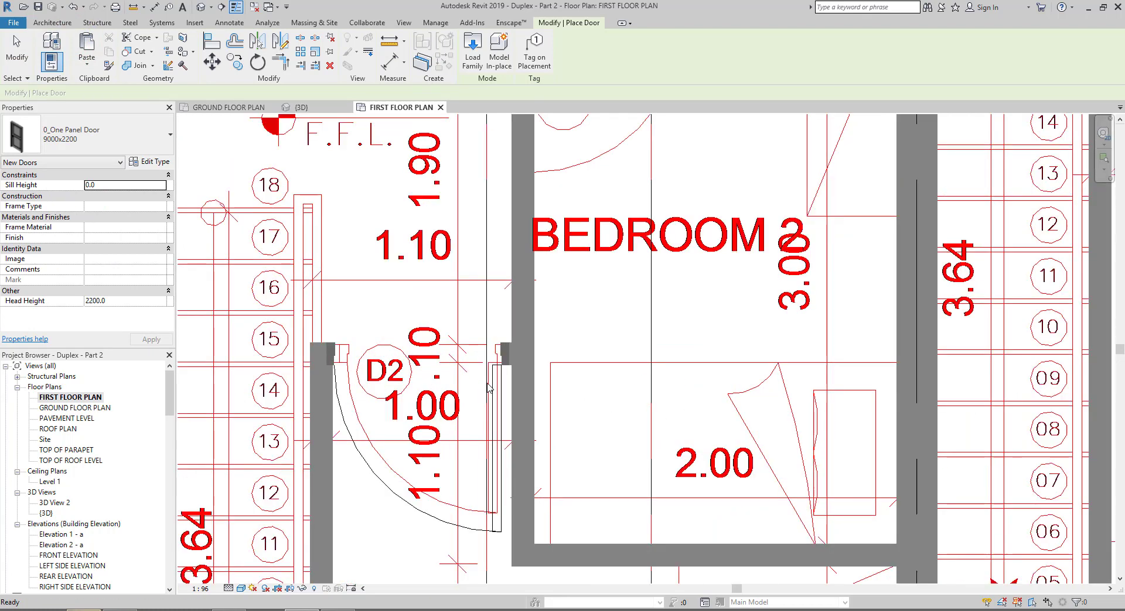
pyautogui.press('Escape')
pyautogui.press('Escape')
# Adjust the new D2 door's distance to the adjacent wall
pyautogui.click(491, 384)
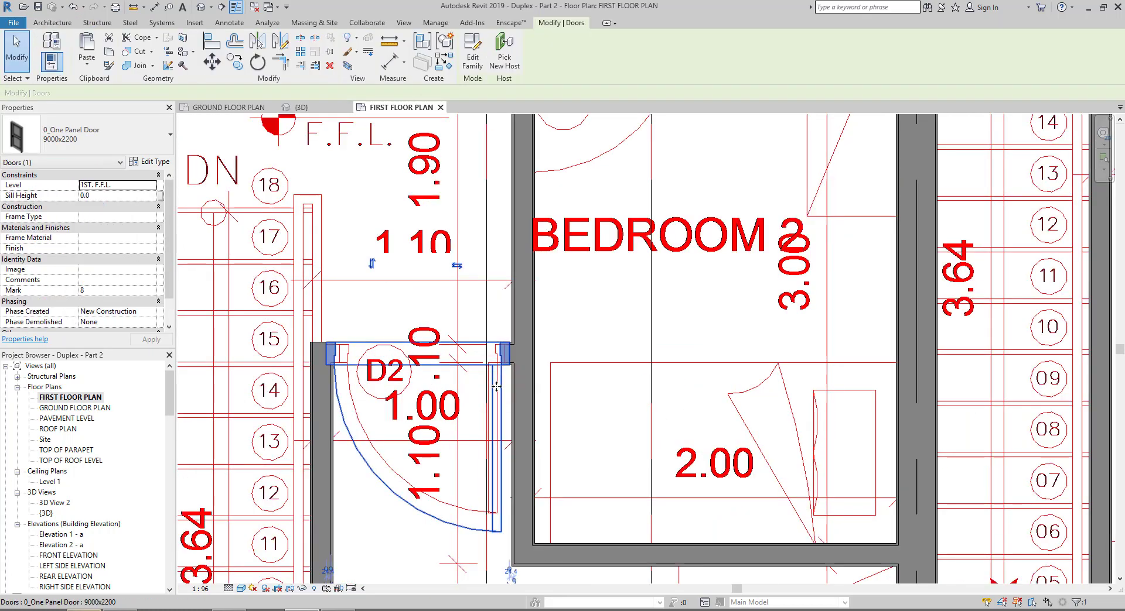
pyautogui.moveTo(517, 303); pyautogui.dragTo(490, 234, button='middle')
pyautogui.scroll(2, 489, 220)
pyautogui.scroll(2, 489, 220)
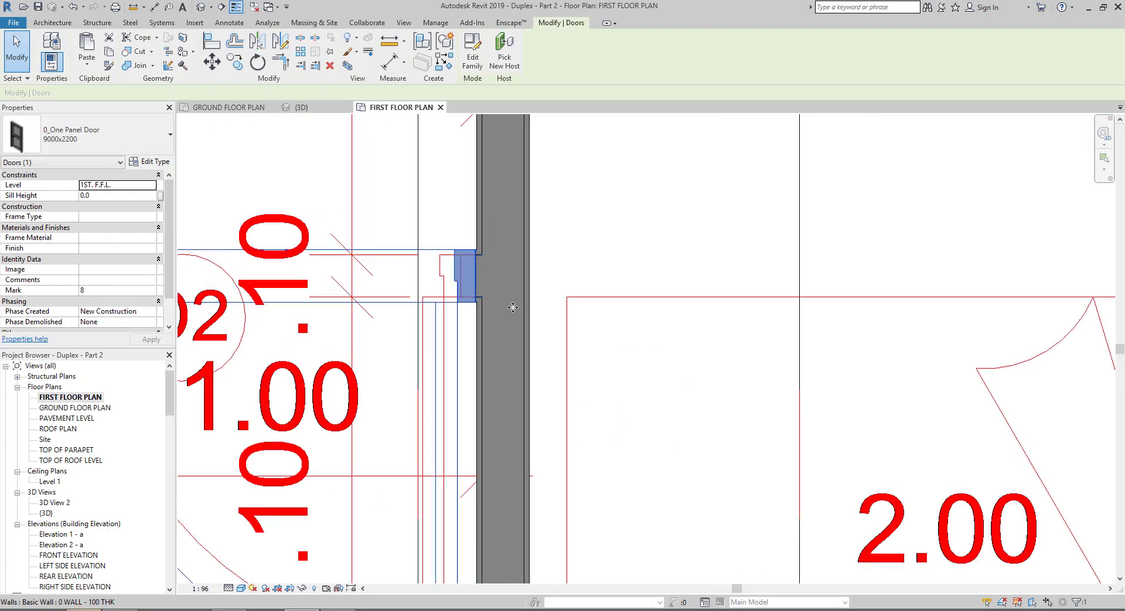
pyautogui.moveTo(427, 301)
pyautogui.mouseDown(button='middle')
pyautogui.moveTo(539, 296)
pyautogui.moveTo(621, 275)
pyautogui.mouseUp(button='middle')
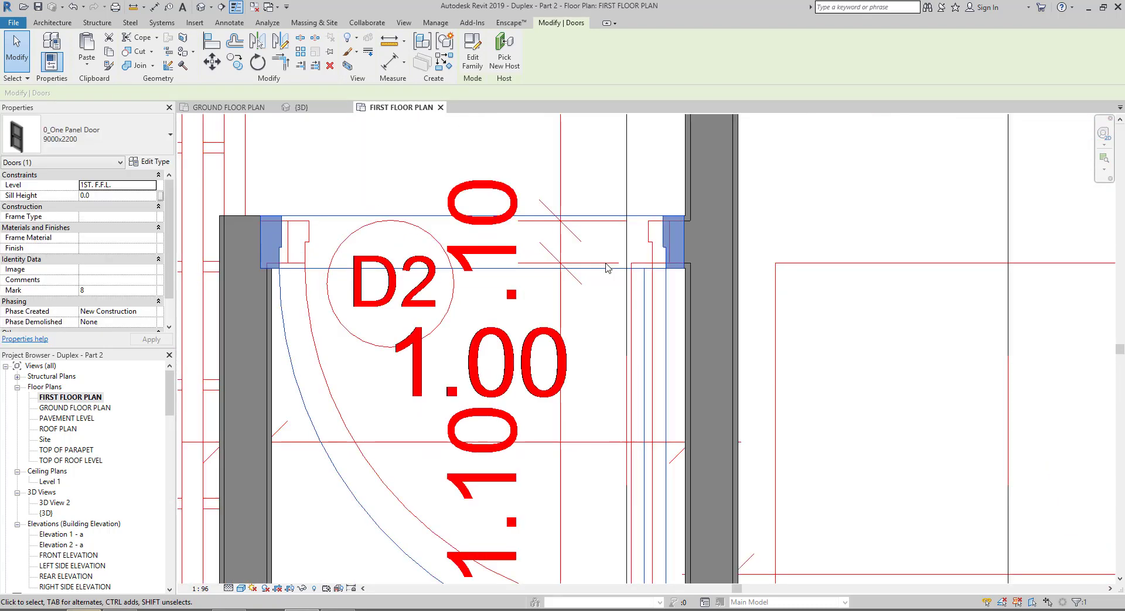
pyautogui.scroll(-2, 524, 286)
pyautogui.scroll(-3, 606, 279)
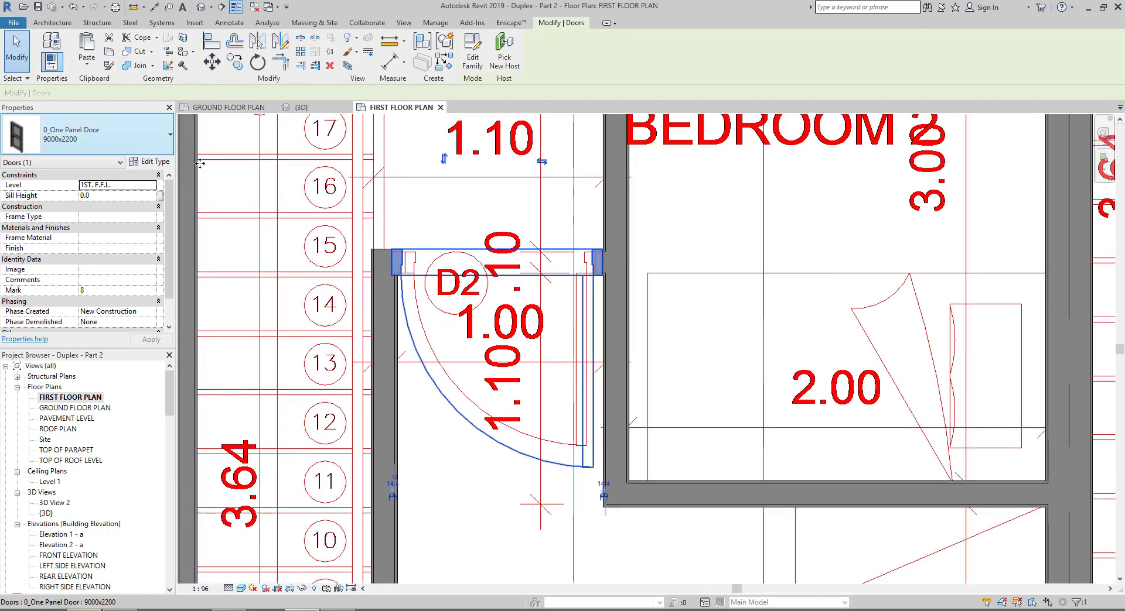
pyautogui.moveTo(628, 403); pyautogui.dragTo(555, 409, button='middle')
pyautogui.scroll(1, 550, 363)
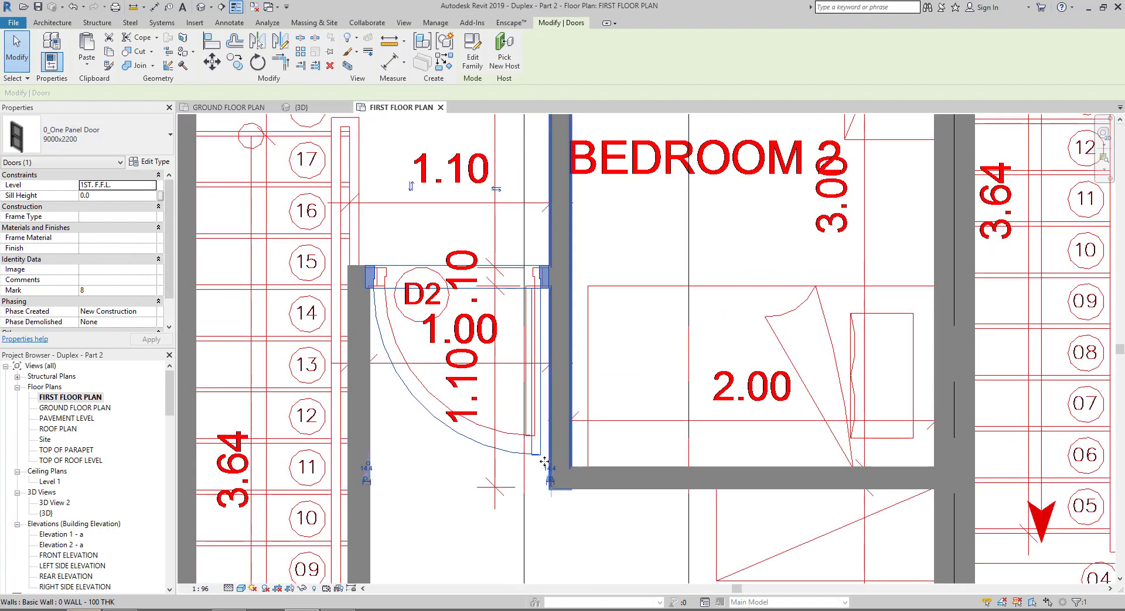
pyautogui.scroll(1, 551, 363)
pyautogui.scroll(1, 550, 363)
pyautogui.click(552, 479)
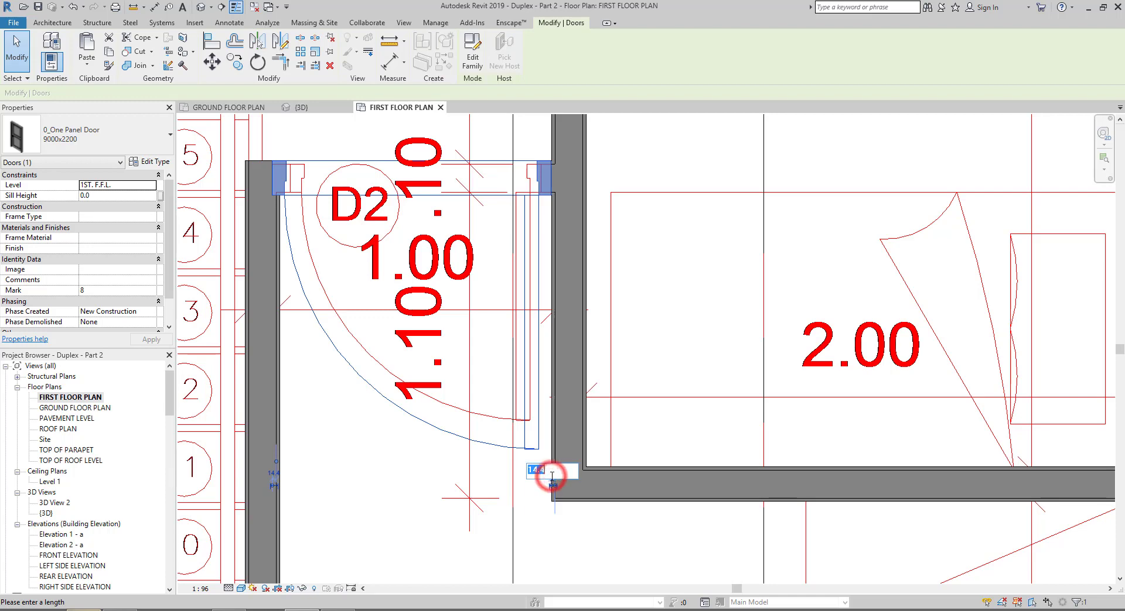
pyautogui.press('Return')
pyautogui.press('Escape')
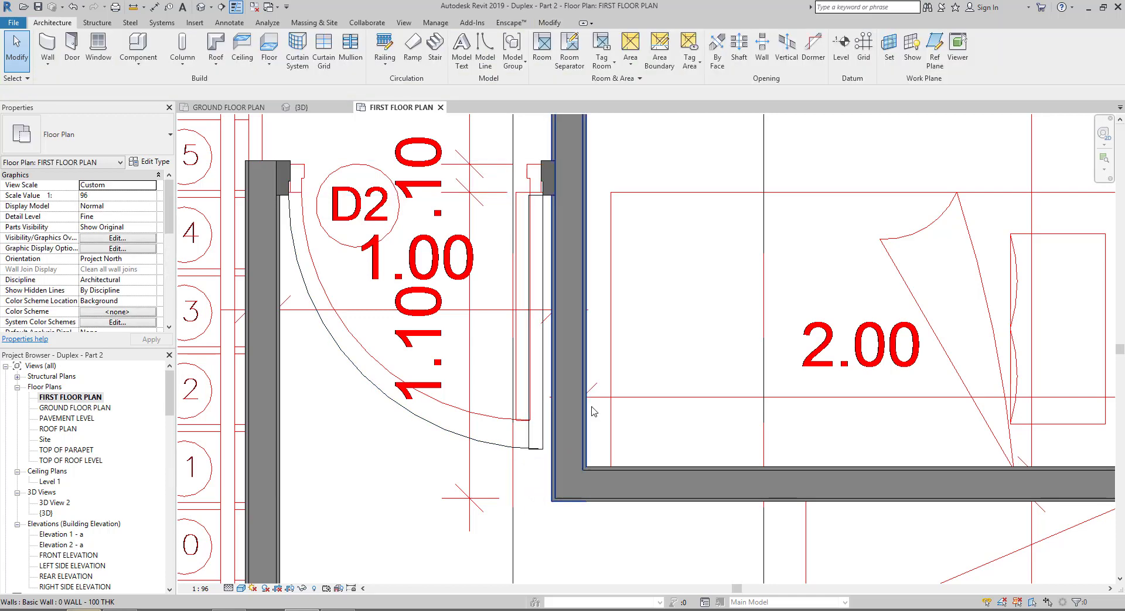
# Place a door with flipped swing in the Bedroom 2 wall
pyautogui.scroll(-2, 507, 421)
pyautogui.scroll(-1, 507, 420)
pyautogui.moveTo(508, 420); pyautogui.dragTo(465, 582, button='middle')
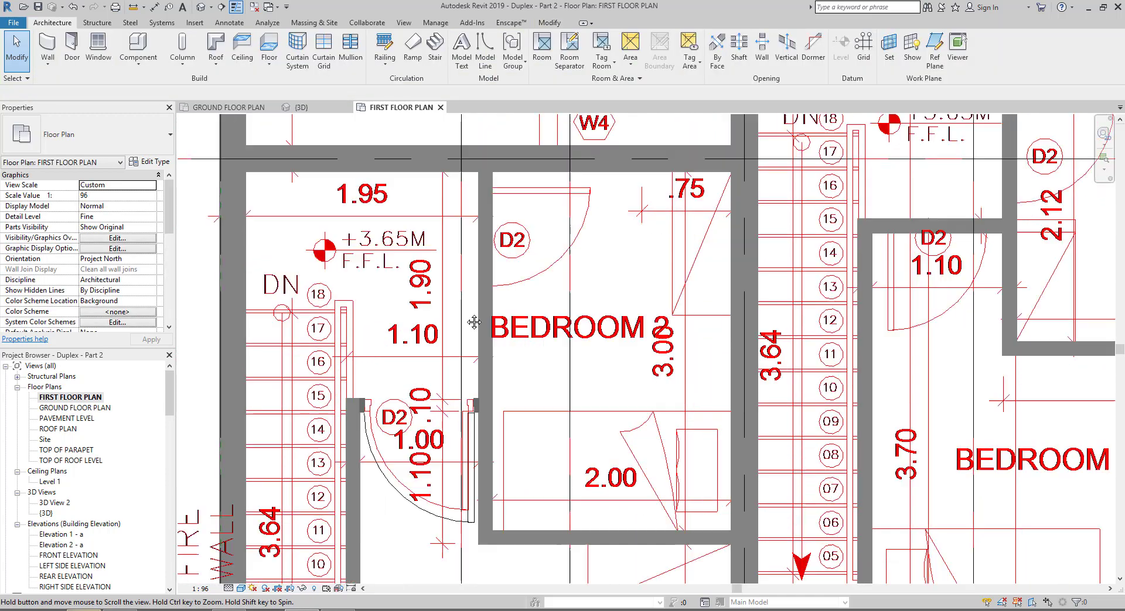
pyautogui.click(74, 46)
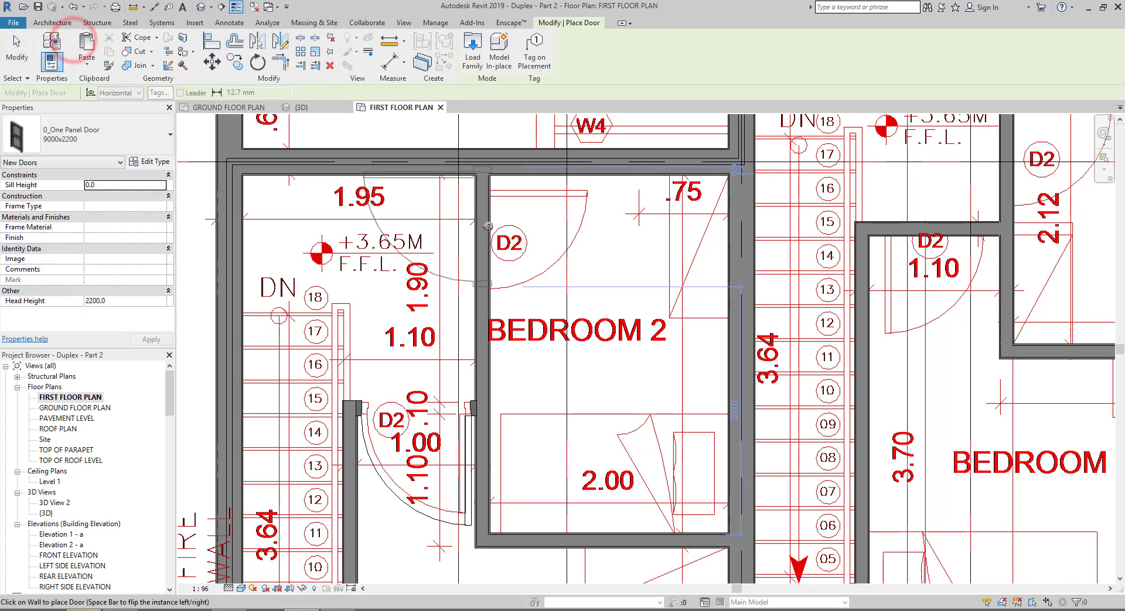
pyautogui.press('space')
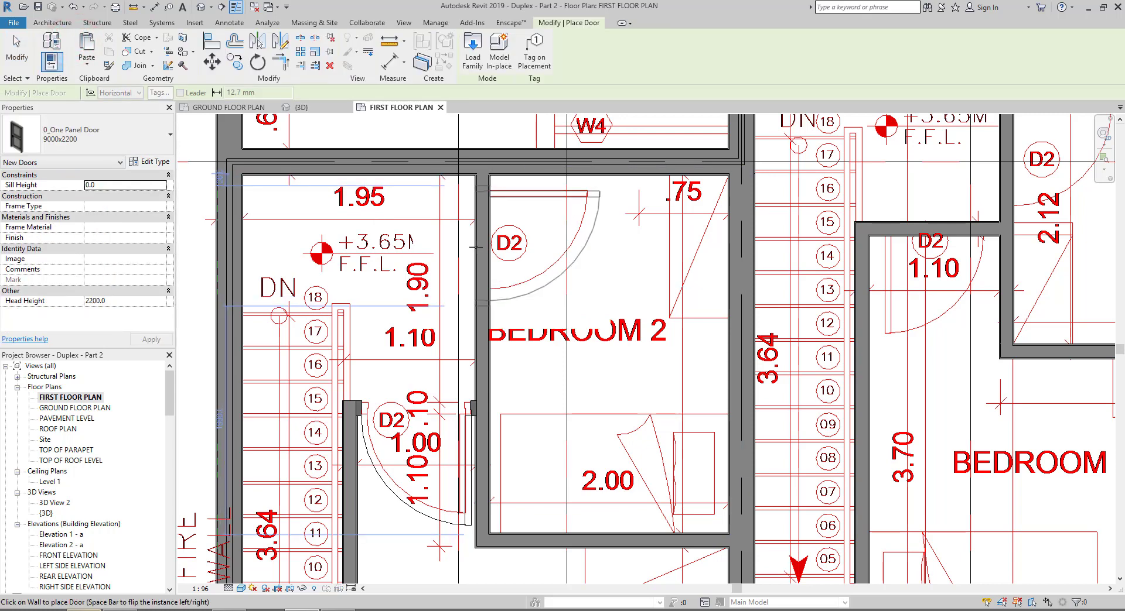
pyautogui.click(476, 247)
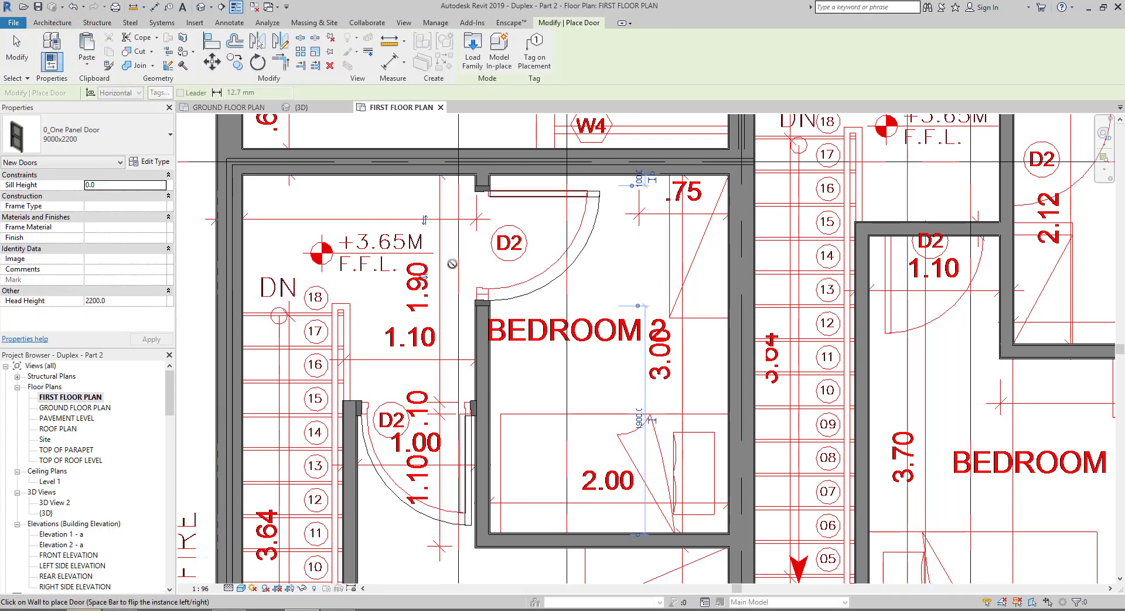
# Place another door in the wall opening near the other bedrooms and check it
pyautogui.scroll(-1, 462, 263)
pyautogui.scroll(-1, 462, 263)
pyautogui.moveTo(814, 240); pyautogui.dragTo(596, 286, button='middle')
pyautogui.scroll(1, 597, 286)
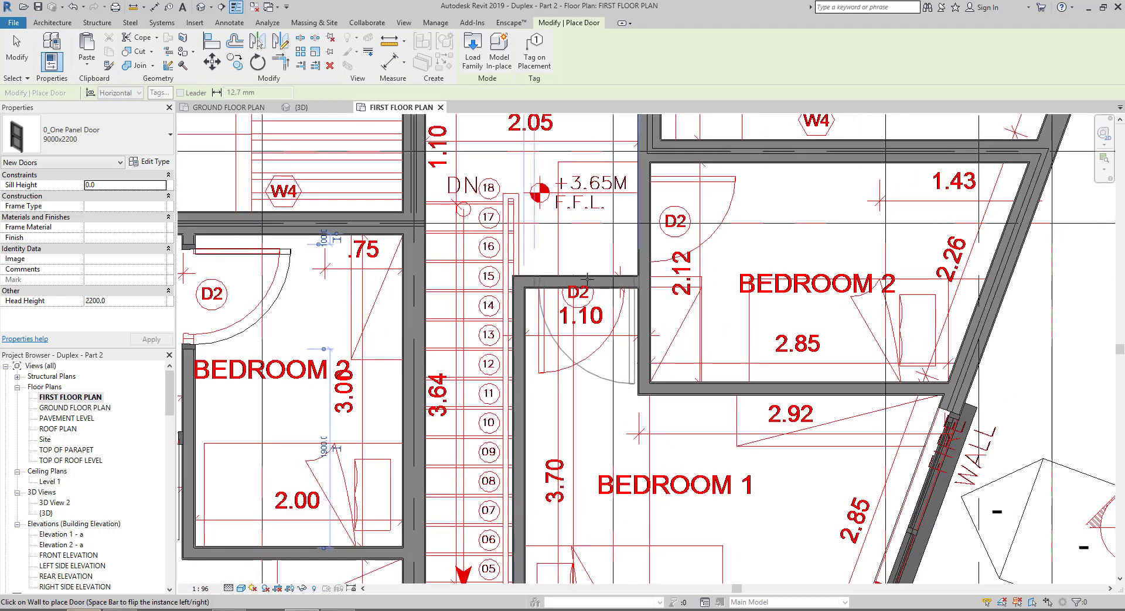
pyautogui.click(580, 280)
pyautogui.moveTo(632, 301); pyautogui.dragTo(606, 428, button='middle')
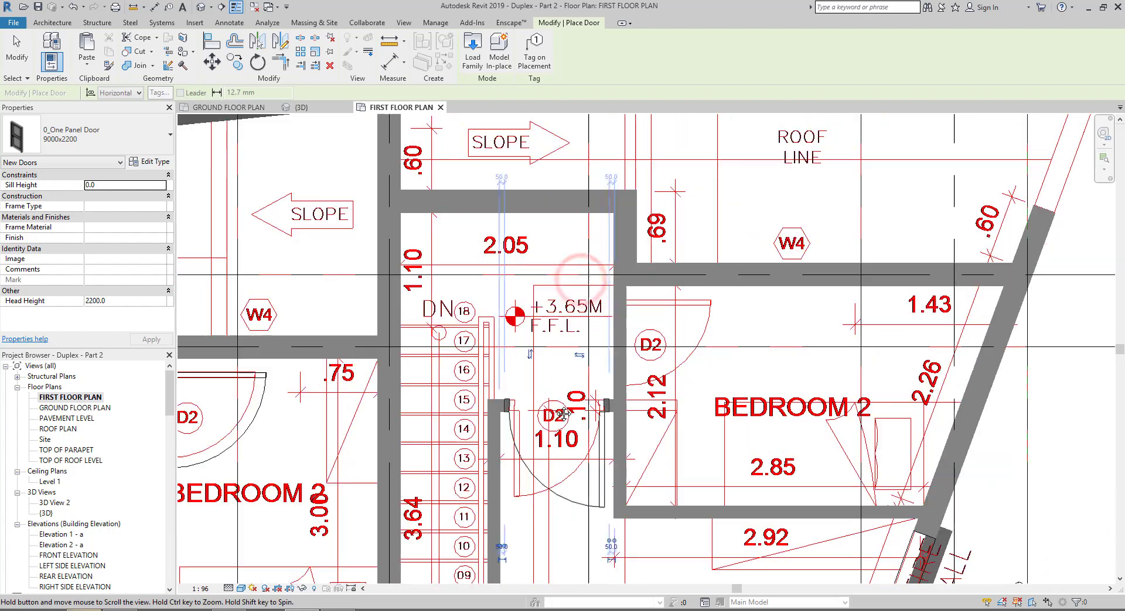
pyautogui.press('Escape')
pyautogui.click(606, 424)
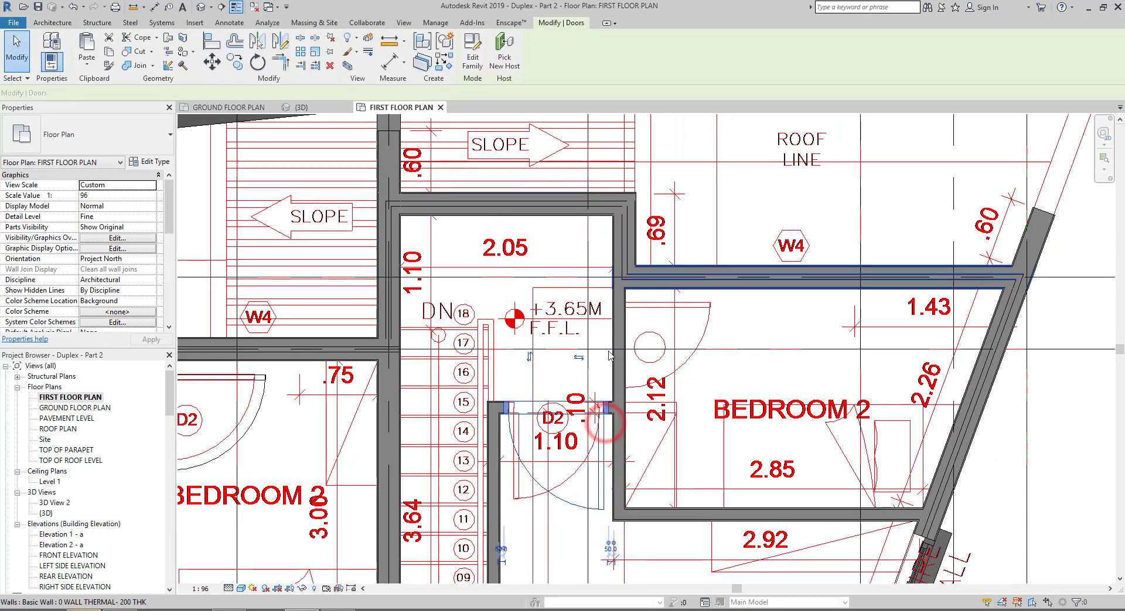
pyautogui.scroll(2, 611, 559)
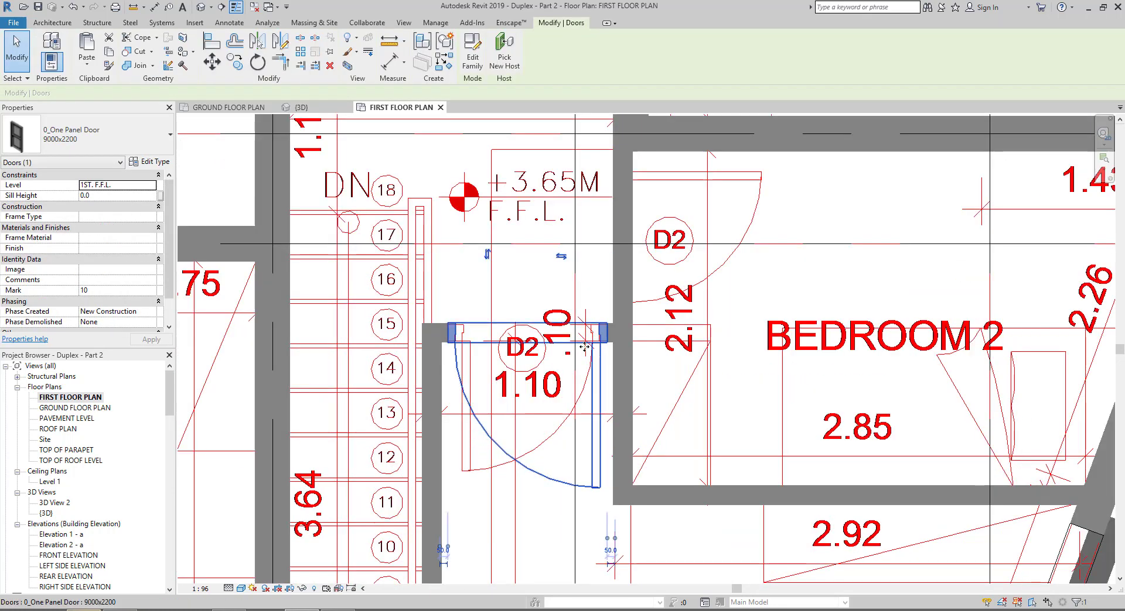
pyautogui.press('Escape')
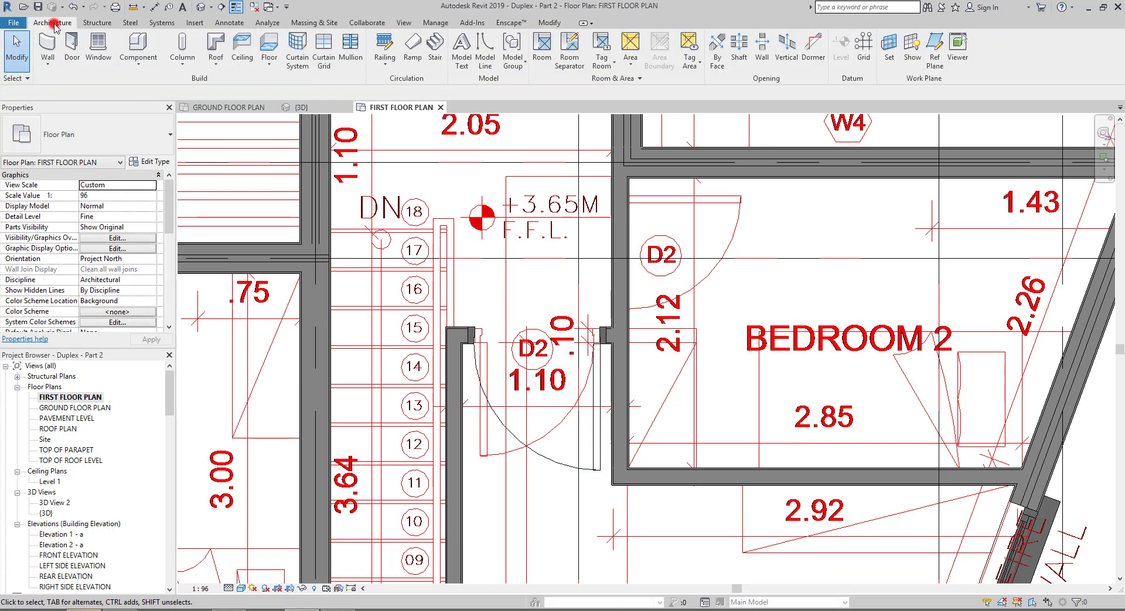
# Place one more door with flipped swing in the Bedroom 2 wall
pyautogui.click(74, 46)
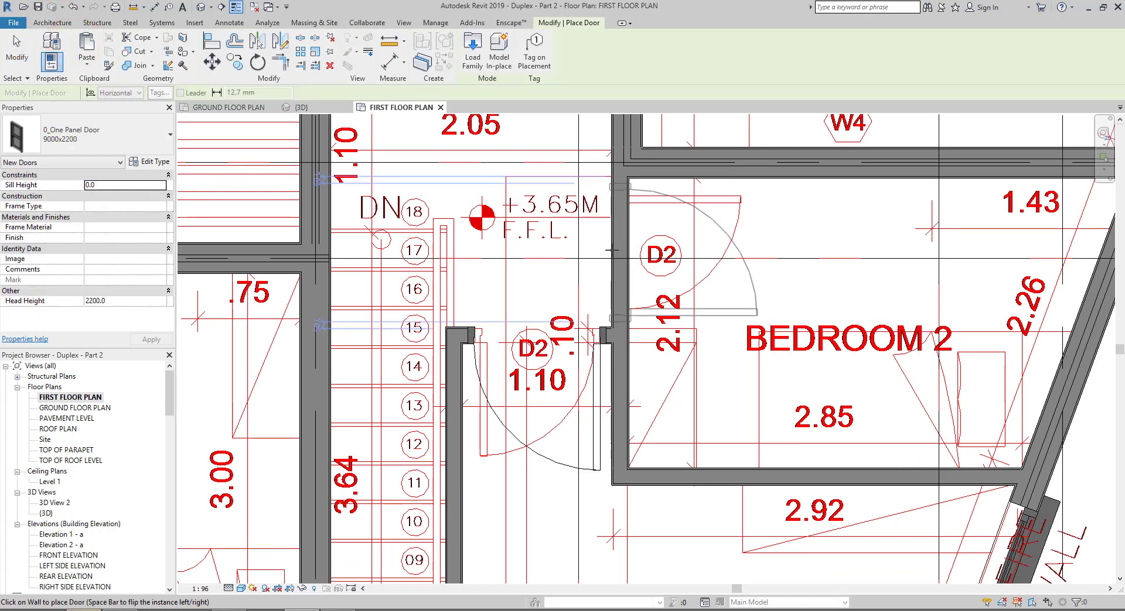
pyautogui.press('space')
pyautogui.click(611, 250)
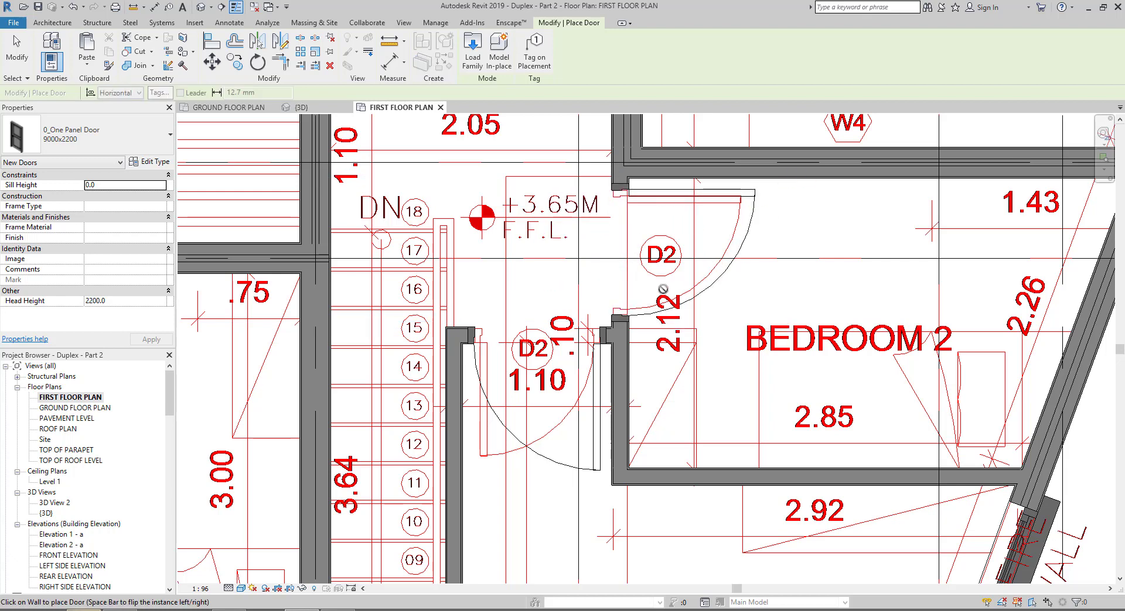
pyautogui.scroll(-2, 663, 289)
pyautogui.scroll(-3, 641, 349)
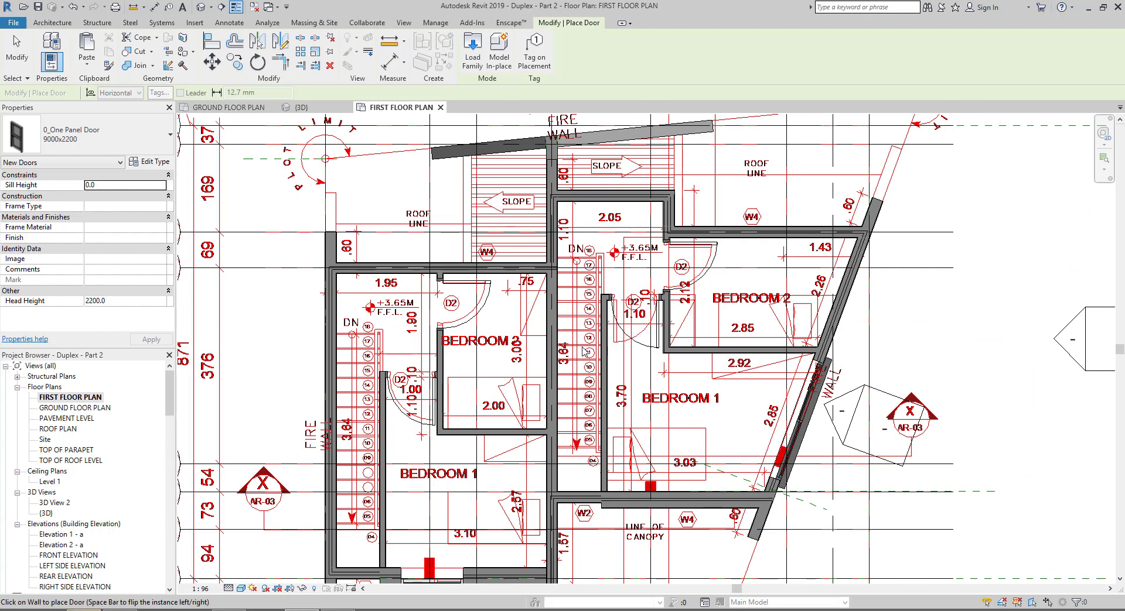
pyautogui.press('Escape')
pyautogui.press('Escape')
# Orbit the duplex in the {3D} view, then frame the W1 staircase wall on GROUND FLOOR PLAN
pyautogui.doubleClick(46, 513)
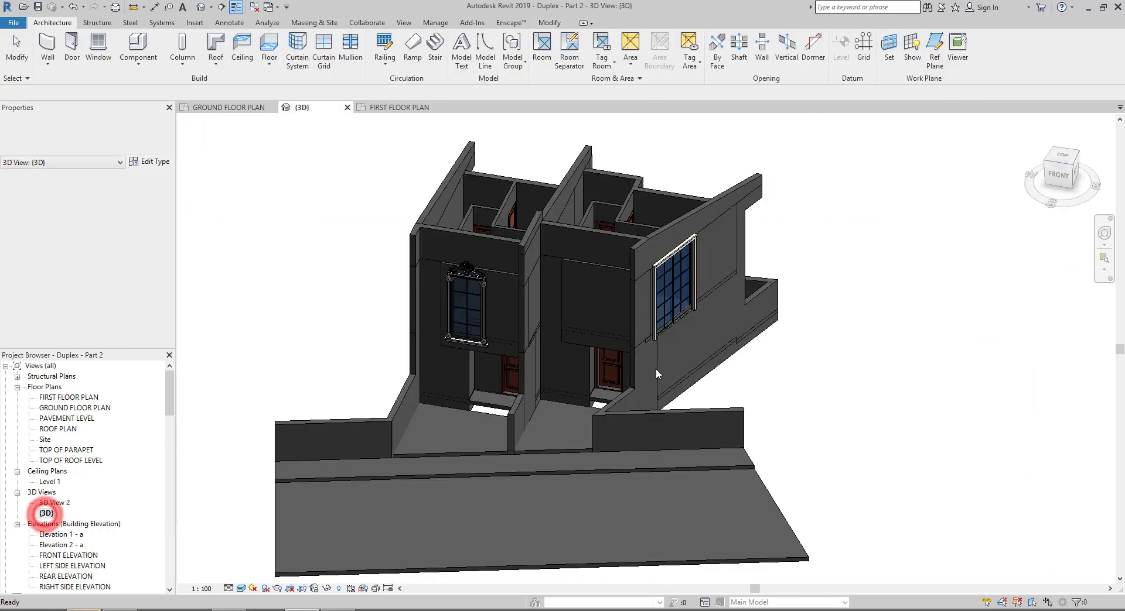
pyautogui.moveTo(597, 364)
pyautogui.keyDown('shift'); pyautogui.mouseDown(button='middle')
pyautogui.moveTo(639, 422)
pyautogui.moveTo(584, 557)
pyautogui.moveTo(439, 532)
pyautogui.moveTo(578, 436)
pyautogui.moveTo(529, 418)
pyautogui.moveTo(539, 335)
pyautogui.moveTo(538, 349)
pyautogui.moveTo(480, 319)
pyautogui.moveTo(884, 307)
pyautogui.moveTo(867, 310)
pyautogui.mouseUp(button='middle'); pyautogui.keyUp('shift')
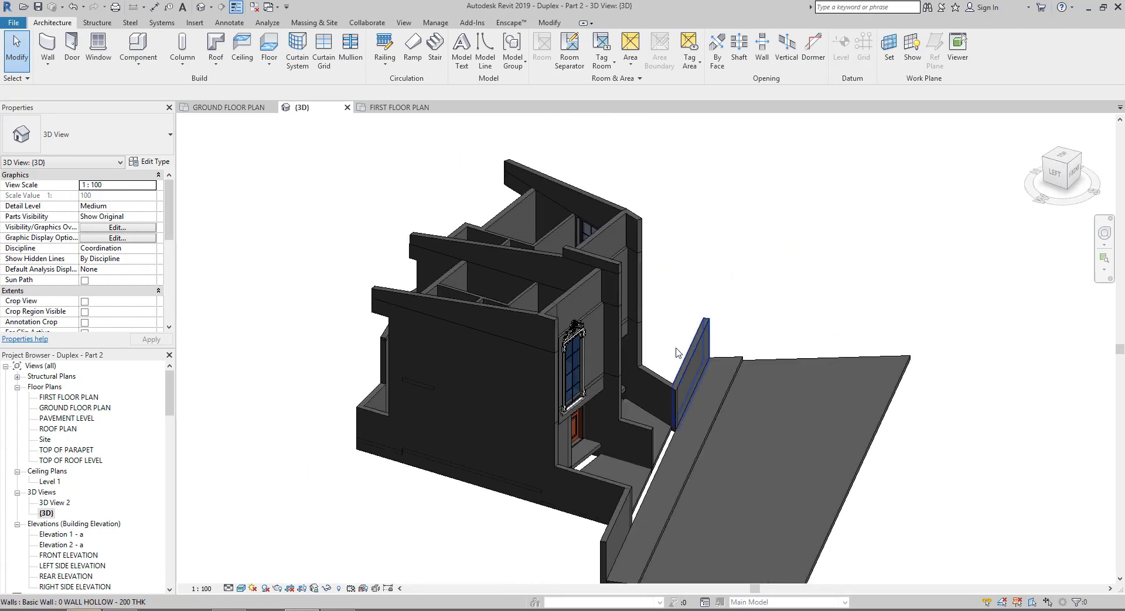
pyautogui.doubleClick(56, 407)
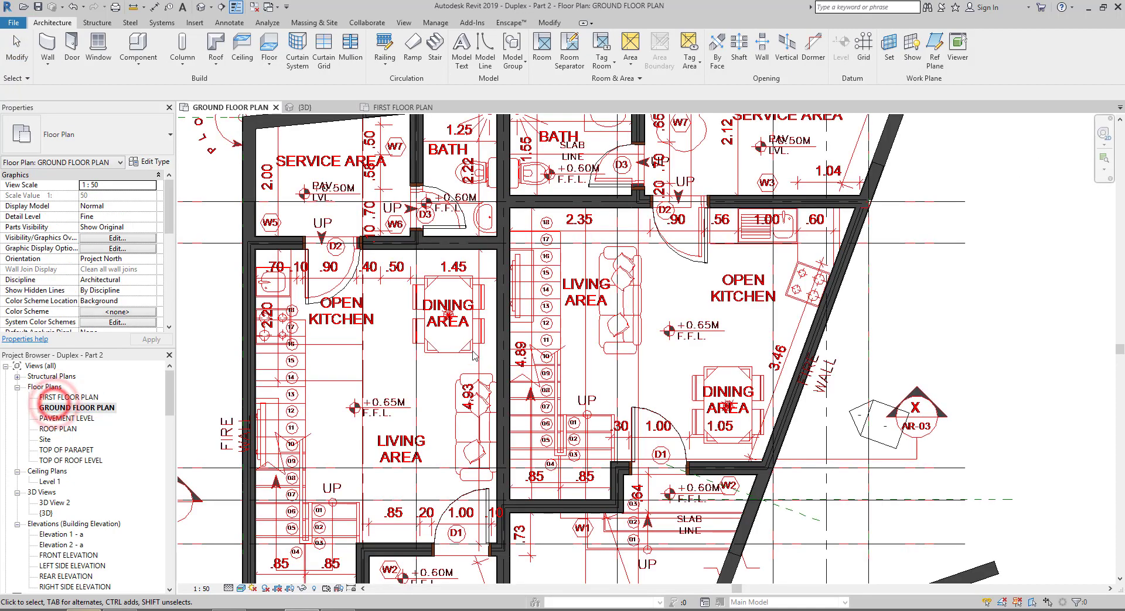
pyautogui.moveTo(525, 218); pyautogui.dragTo(514, 52, button='middle')
pyautogui.scroll(3, 420, 393)
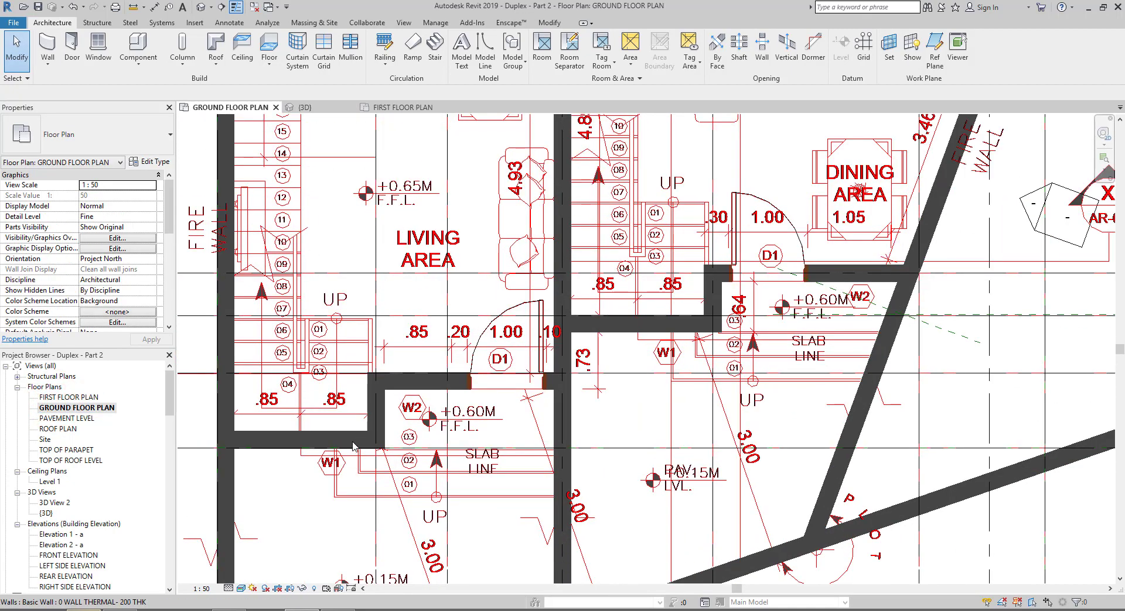
pyautogui.moveTo(420, 393)
pyautogui.mouseDown(button='middle')
pyautogui.moveTo(485, 370)
pyautogui.moveTo(552, 322)
pyautogui.mouseUp(button='middle')
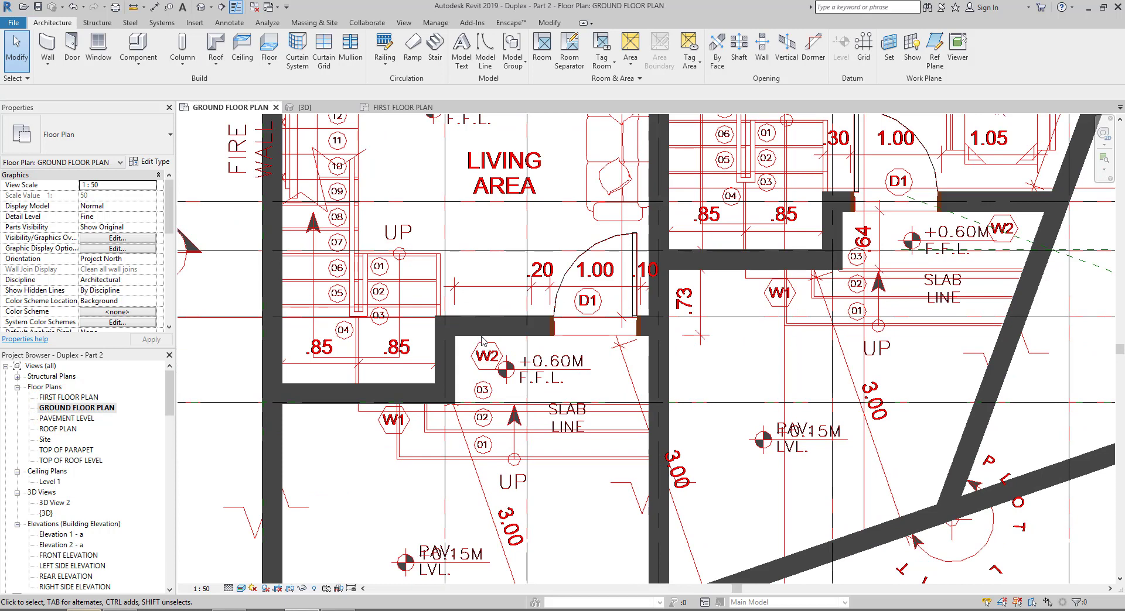
pyautogui.click(93, 45)
pyautogui.press('Escape')
pyautogui.press('Escape')
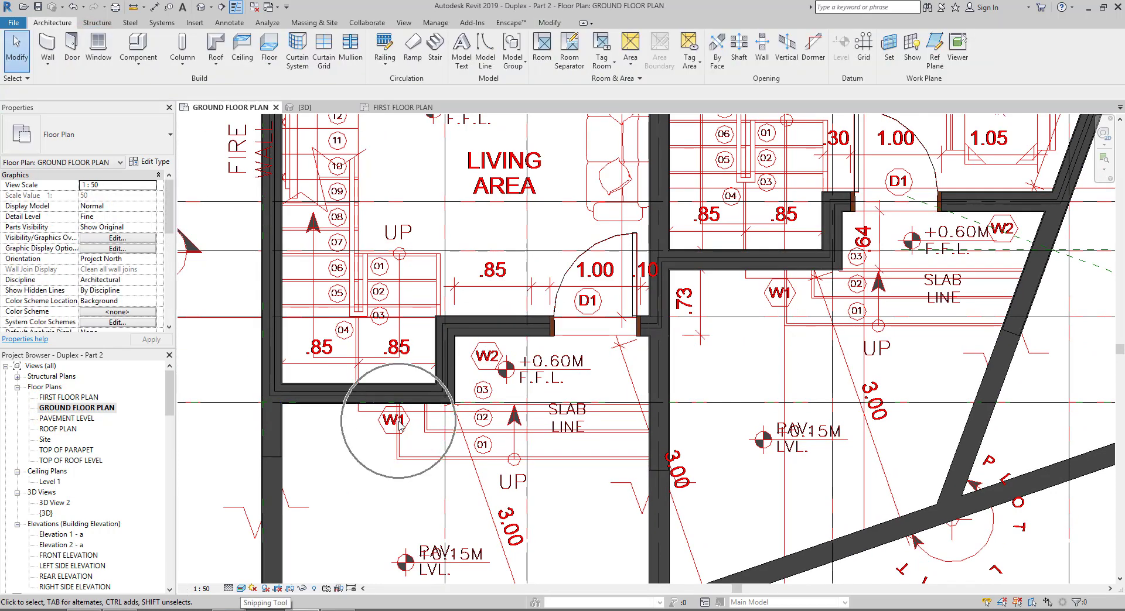
pyautogui.click(257, 609)
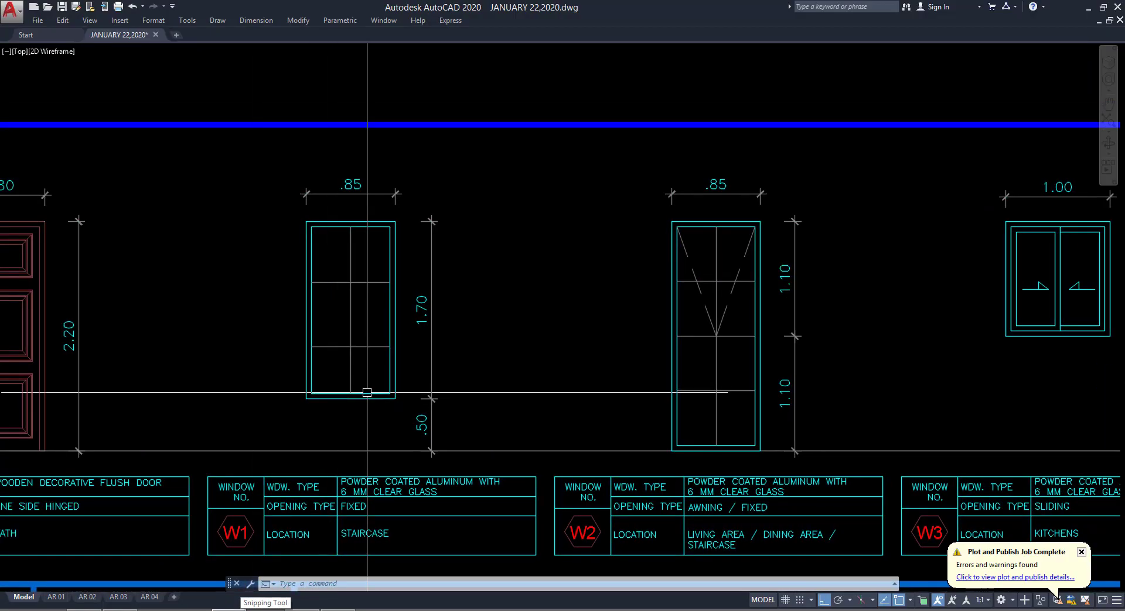
pyautogui.click(433, 405)
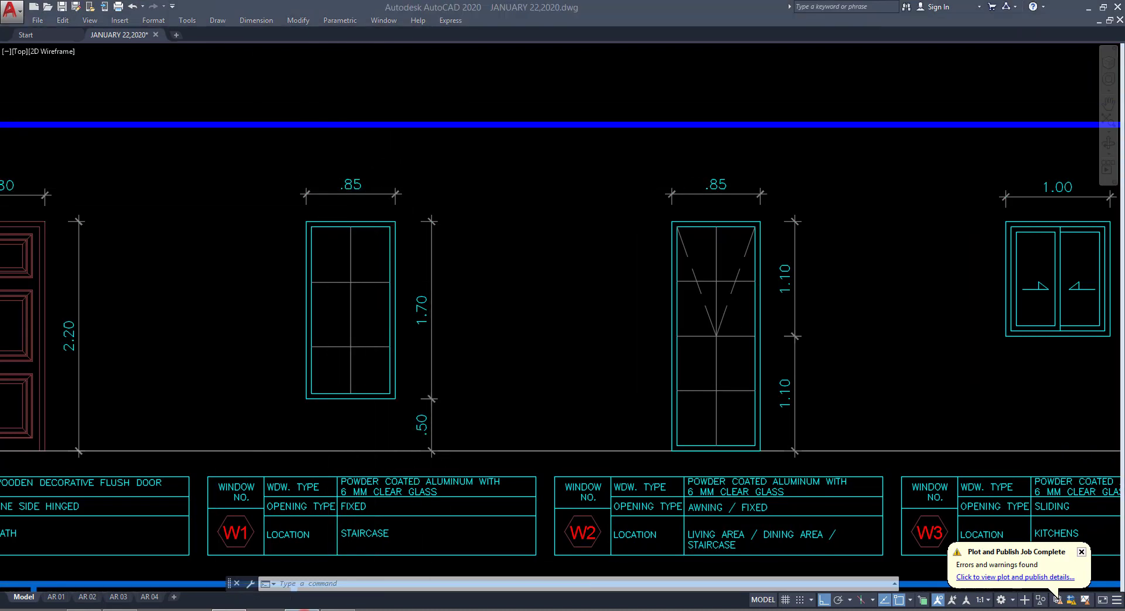
pyautogui.click(304, 609)
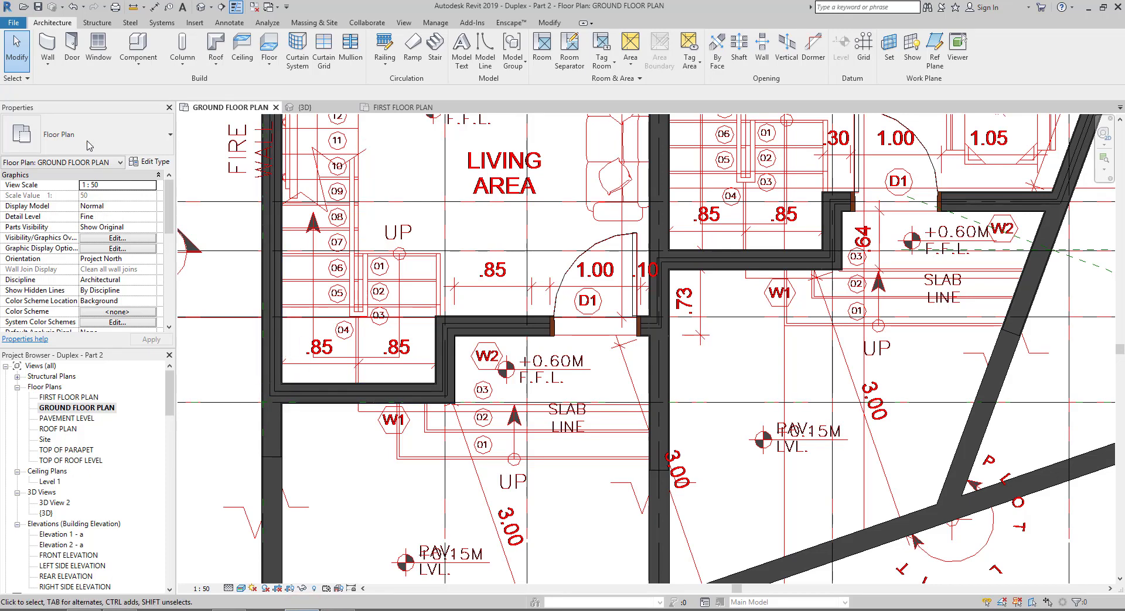
# Place a window at W1 in the staircase wall as 0_Window-Rectangle-Fixed 1200X2800
pyautogui.click(97, 50)
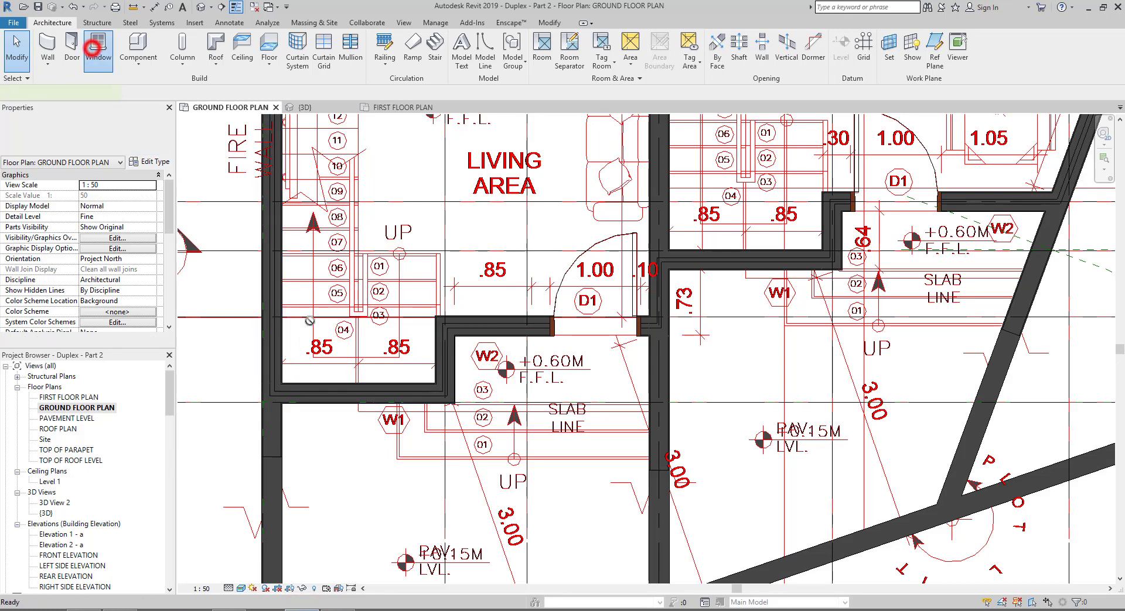
pyautogui.click(362, 397)
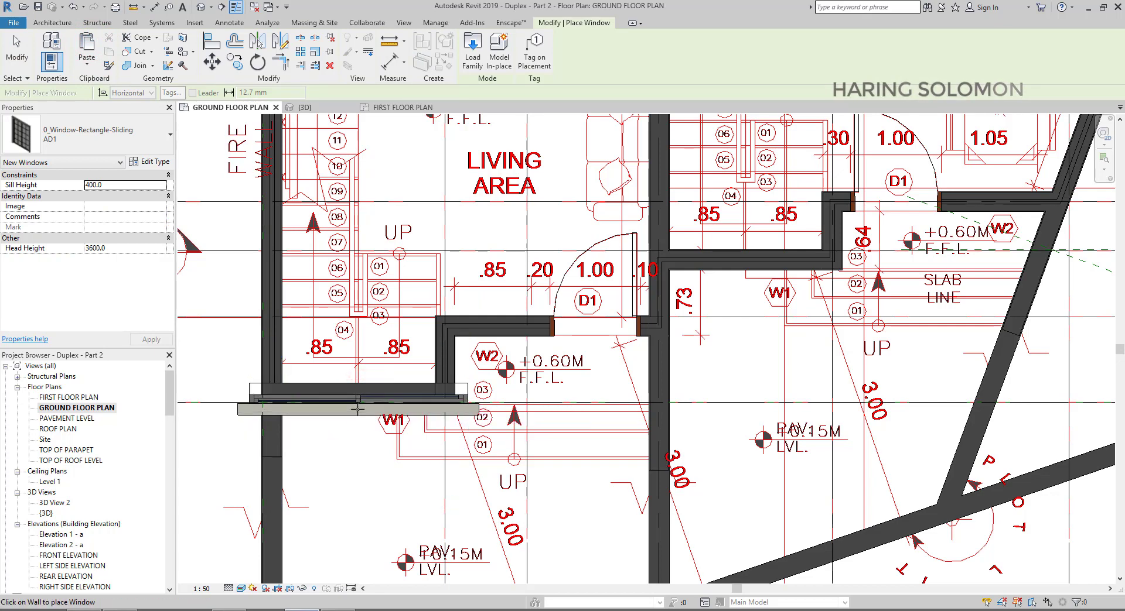
pyautogui.press('Escape')
pyautogui.press('Escape')
pyautogui.click(118, 141)
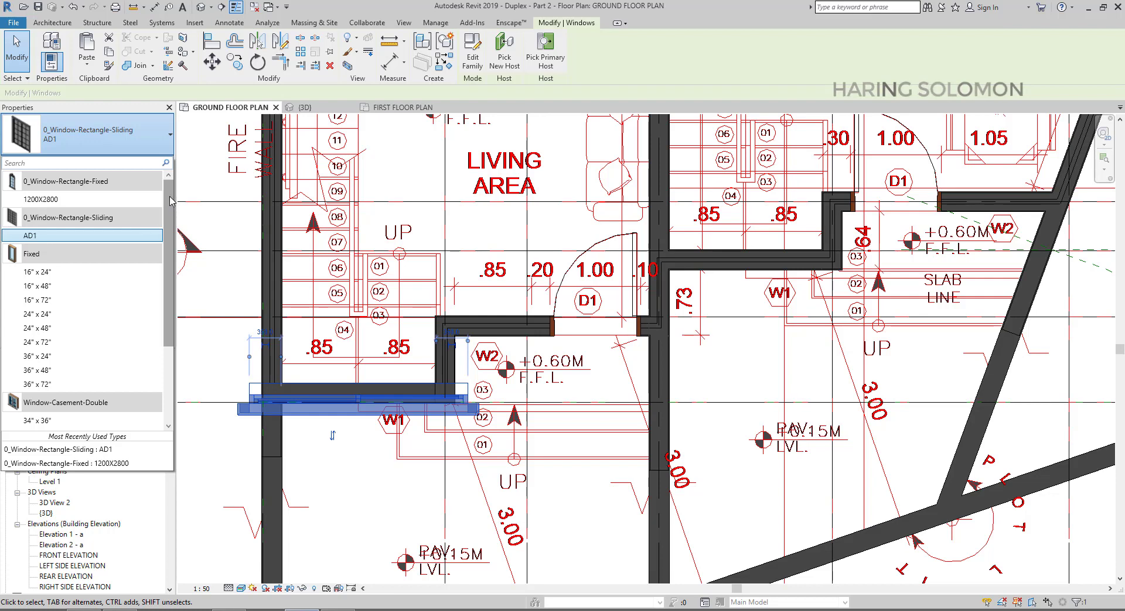
pyautogui.click(164, 195)
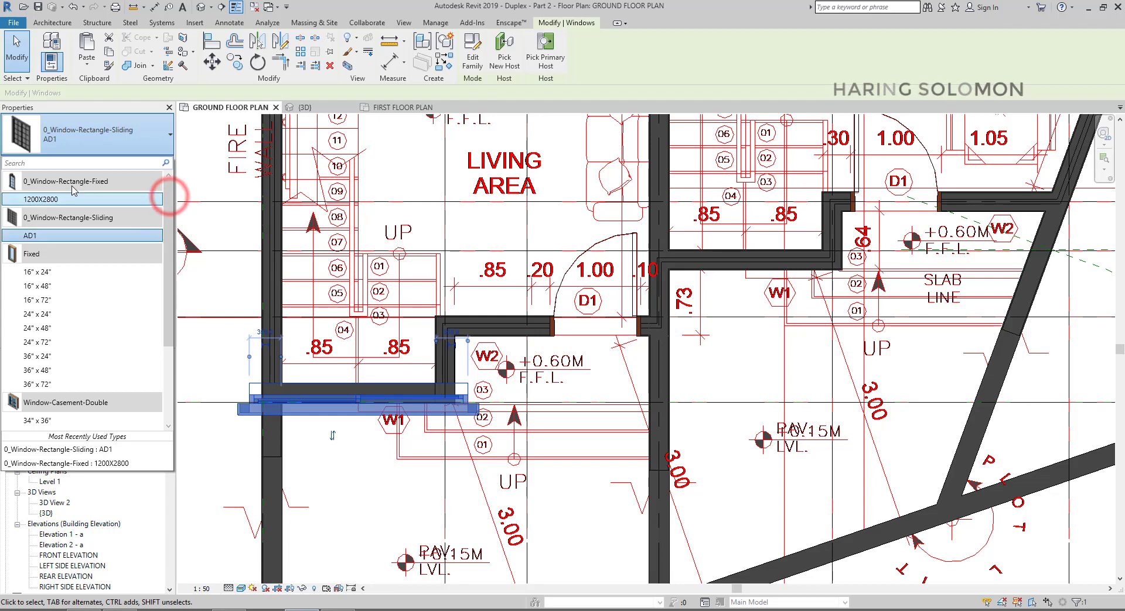
pyautogui.click(44, 200)
pyautogui.click(151, 162)
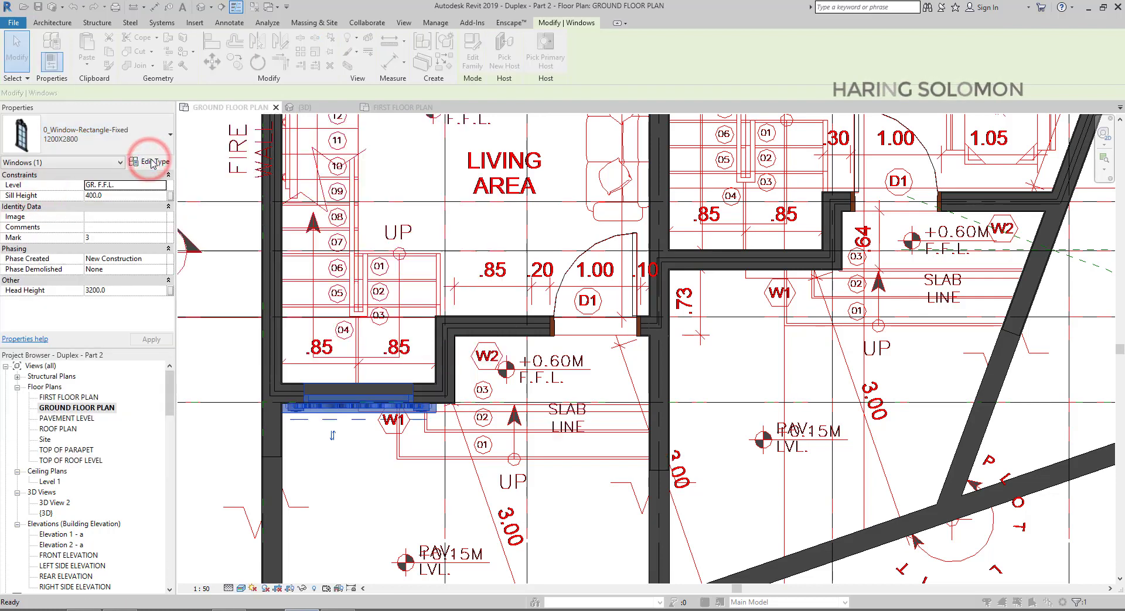
# Rename the 1200X2800 window type to 850x1700 and update its size
pyautogui.click(432, 166)
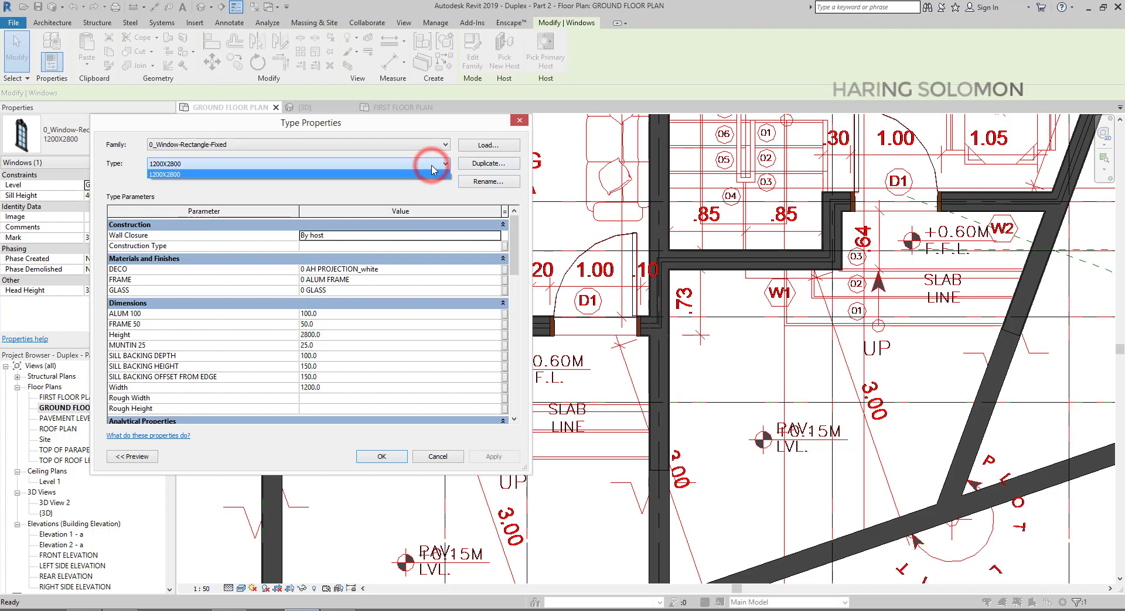
pyautogui.click(436, 168)
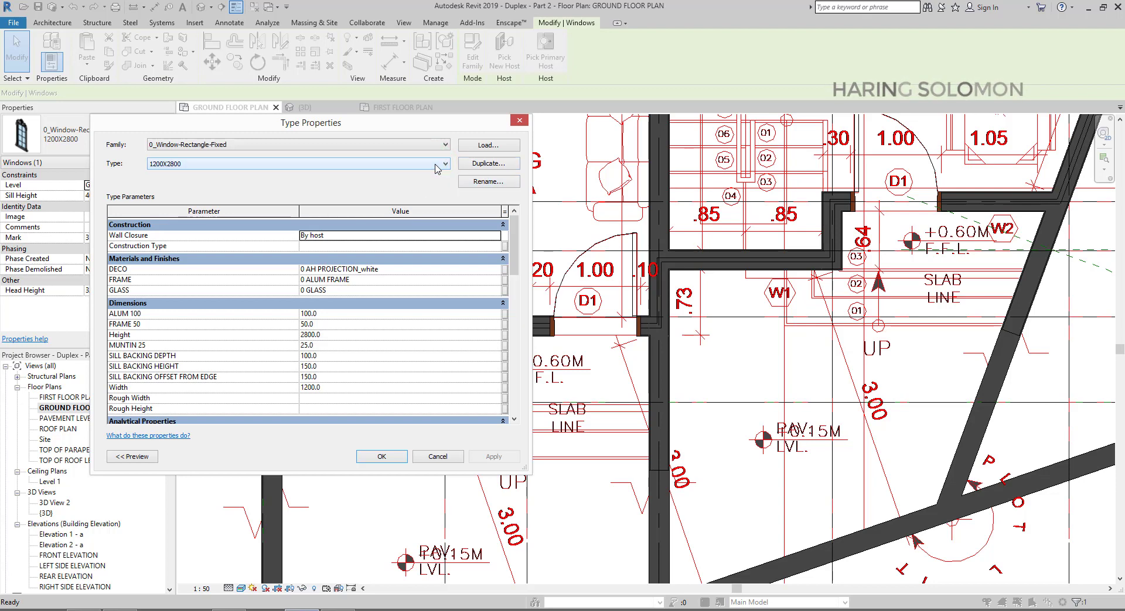
pyautogui.click(486, 179)
pyautogui.write('850x1700')
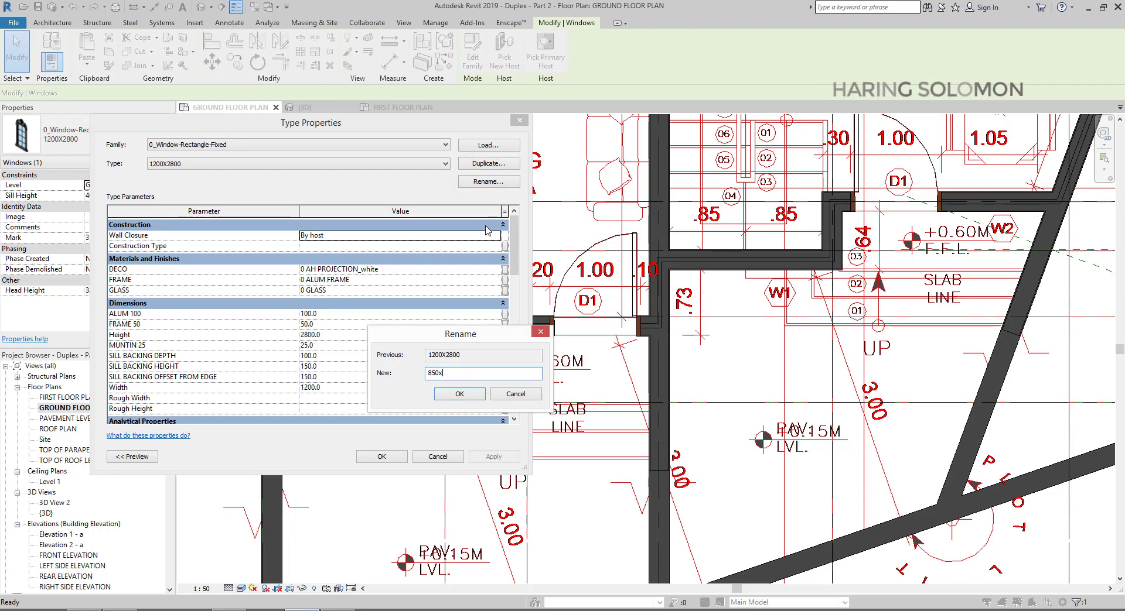
pyautogui.click(468, 399)
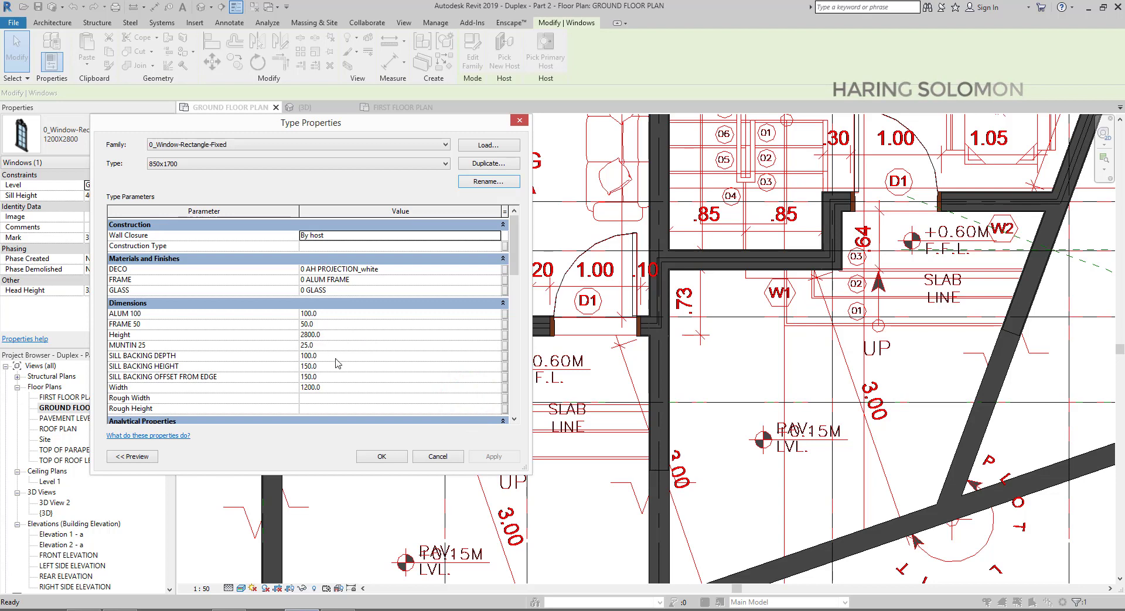
pyautogui.click(335, 387)
pyautogui.write('850x')
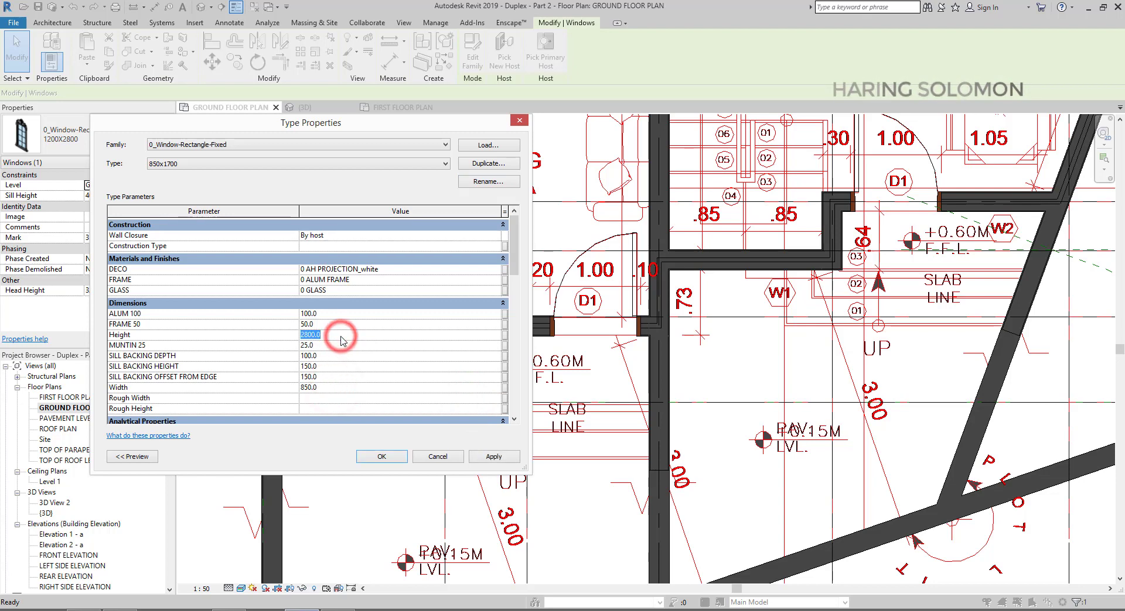
pyautogui.write('1700')
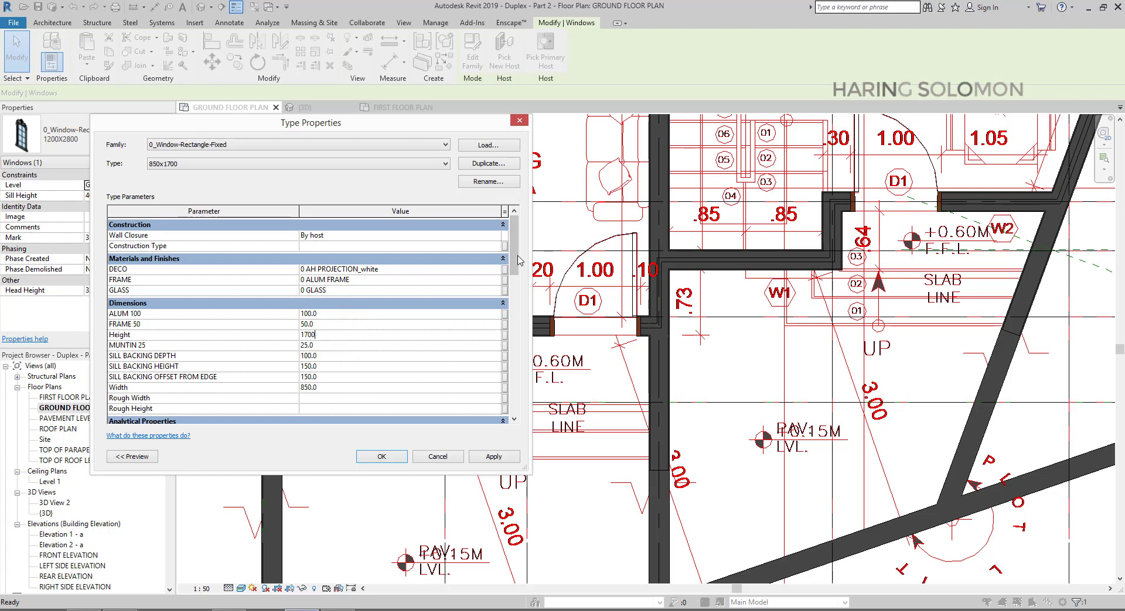
pyautogui.moveTo(518, 260); pyautogui.dragTo(514, 321)
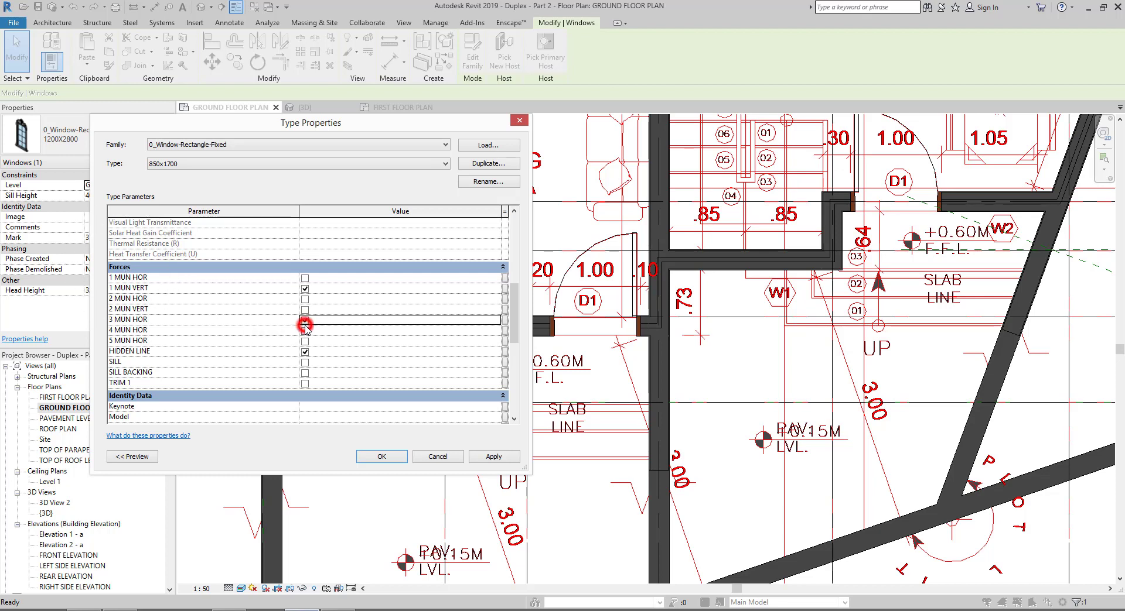
# Turn off 3 MUN HOR, turn on 4 MUN HOR, and toggle HIDDEN LINE
pyautogui.click(305, 320)
pyautogui.click(304, 331)
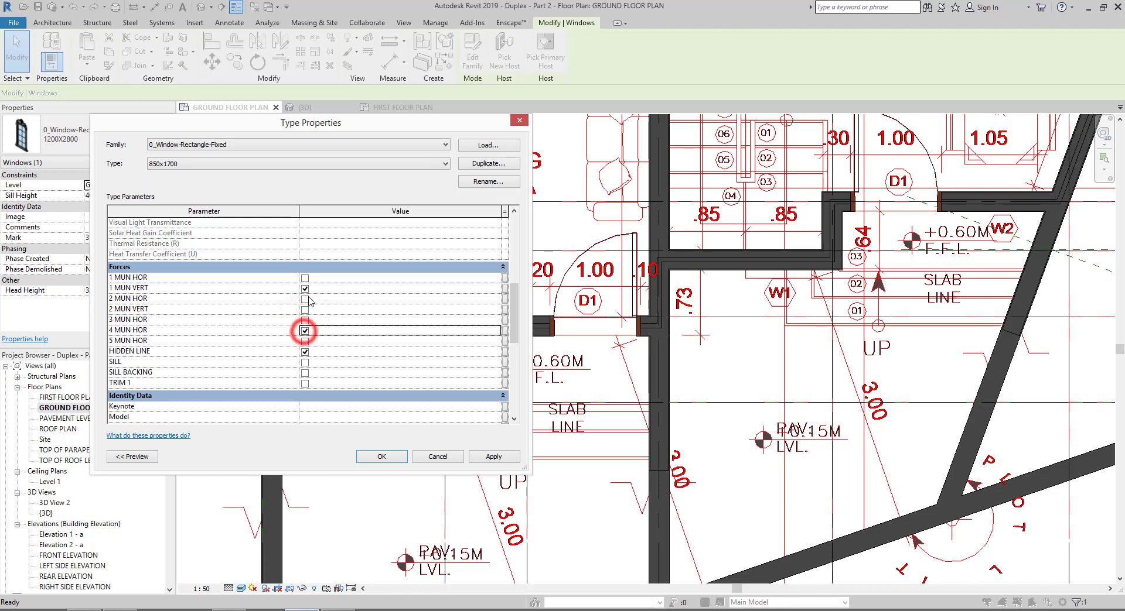
pyautogui.click(305, 353)
pyautogui.moveTo(514, 302); pyautogui.dragTo(504, 396)
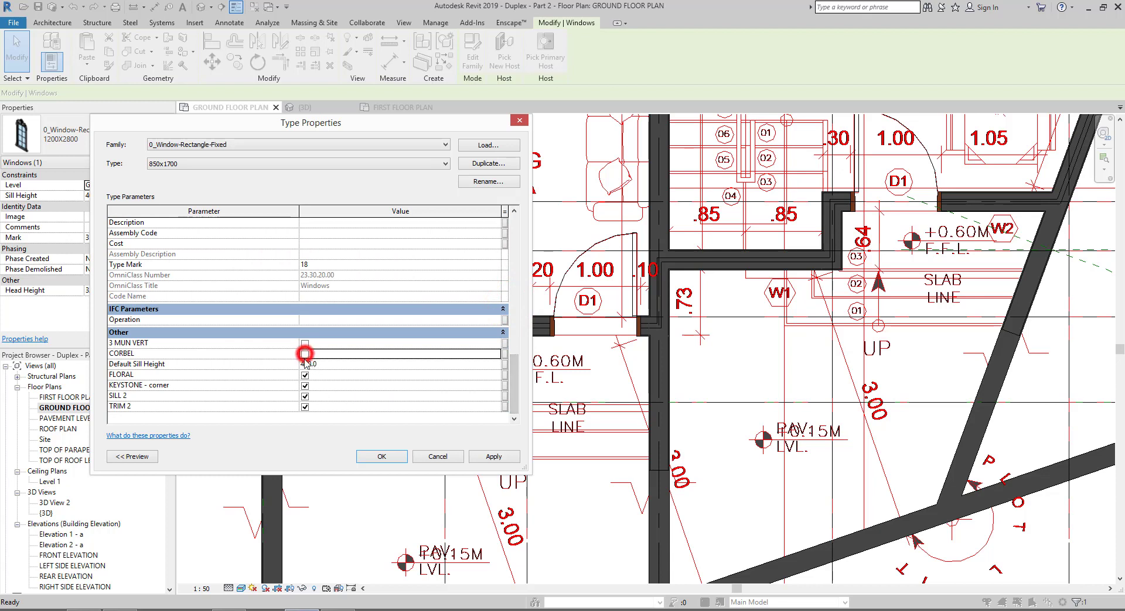
# Untick FLORAL, KEYSTONE - corner, SILL 2 and TRIM 2, then apply and confirm
pyautogui.click(305, 375)
pyautogui.click(304, 386)
pyautogui.click(305, 396)
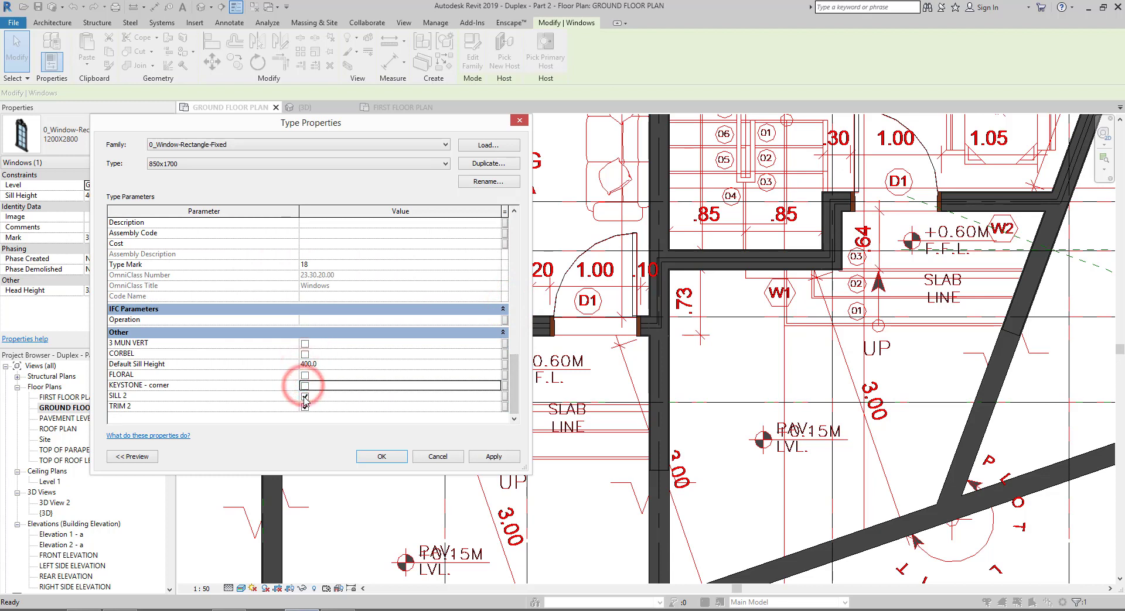
pyautogui.click(305, 406)
pyautogui.click(494, 457)
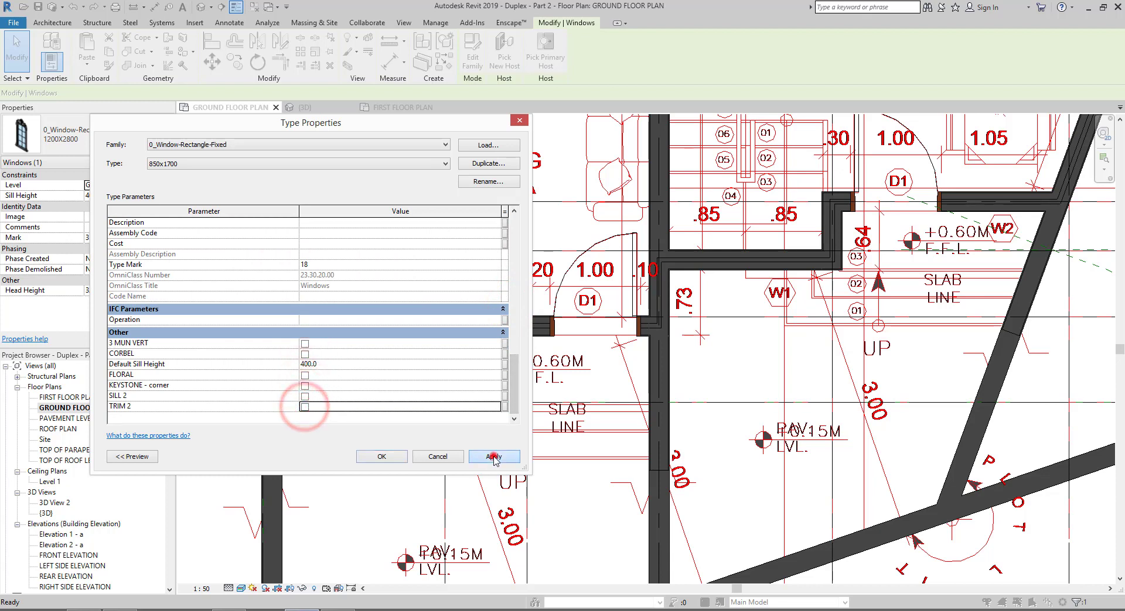
pyautogui.click(381, 457)
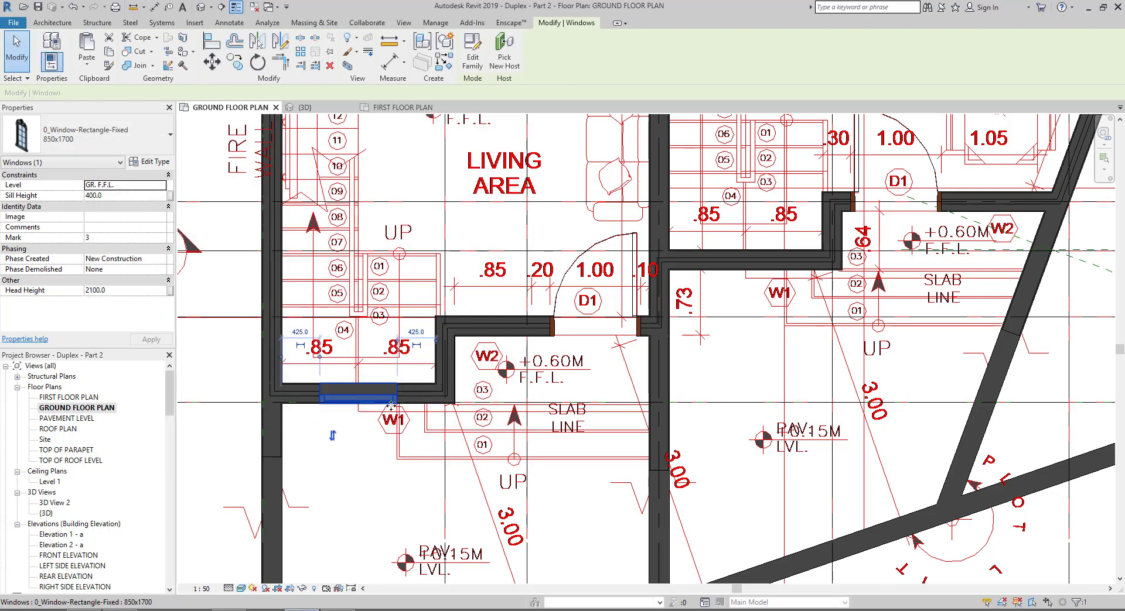
# Set the staircase window's Sill Height to 500
pyautogui.scroll(2, 367, 405)
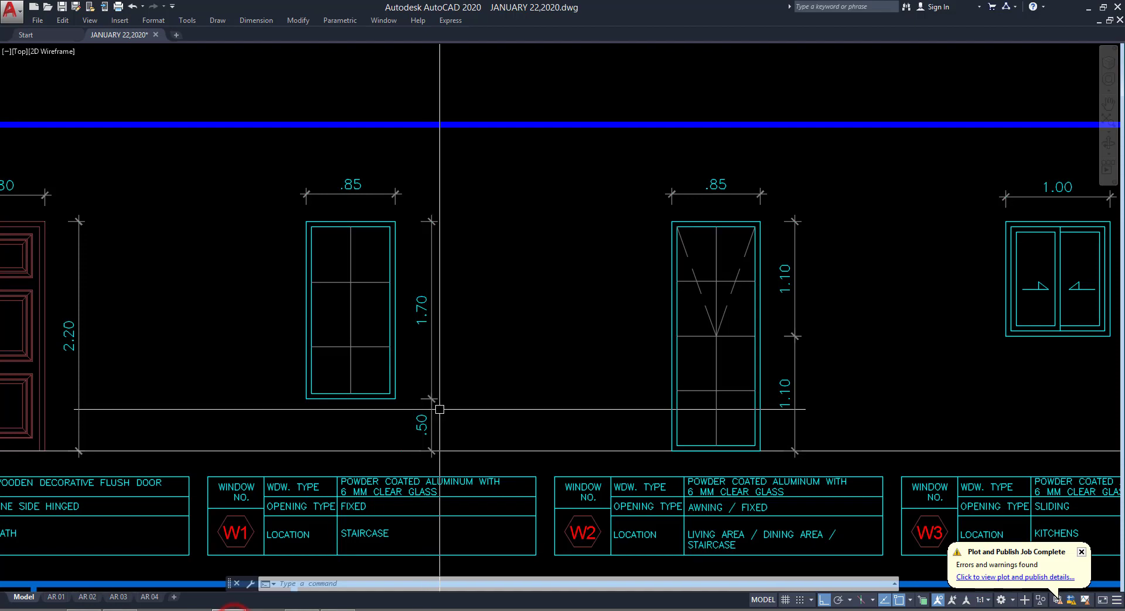
pyautogui.click(293, 609)
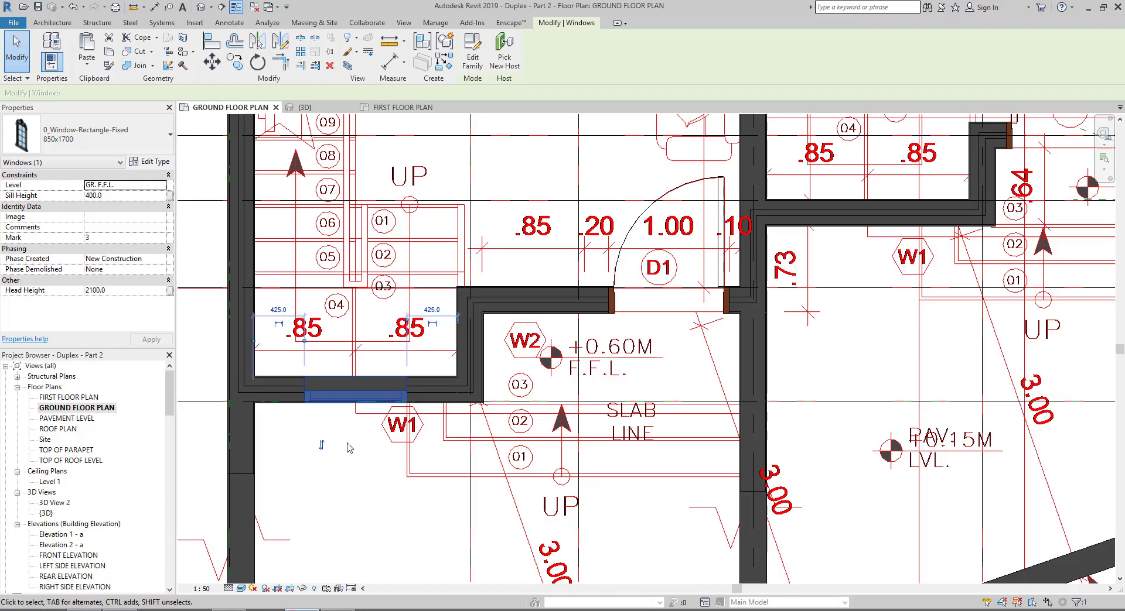
pyautogui.click(117, 198)
pyautogui.write('5')
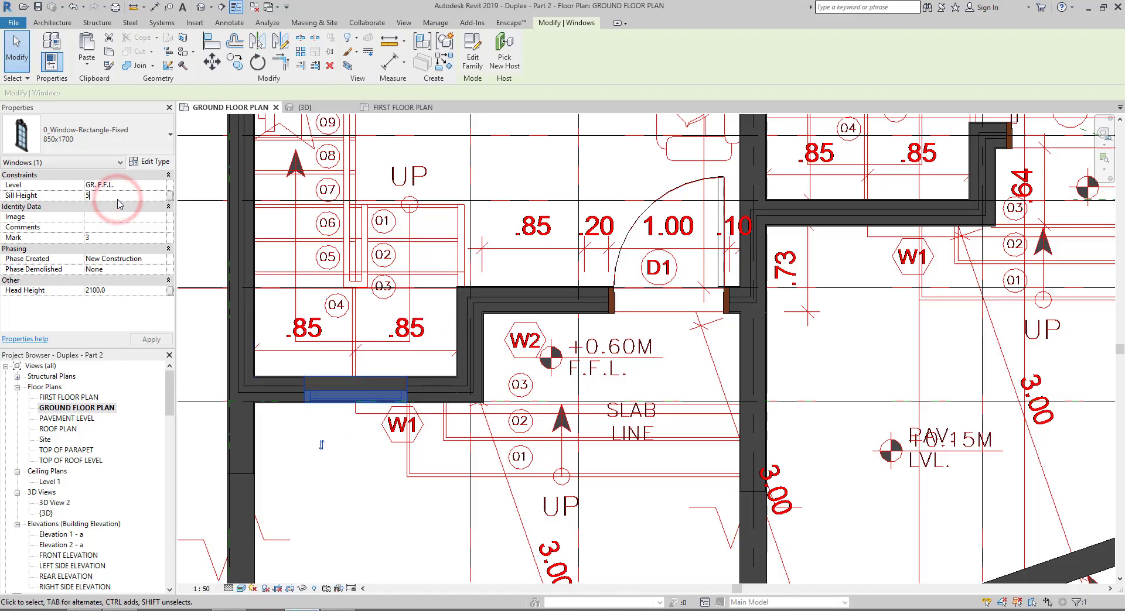
pyautogui.click(353, 415)
# Compare the window against the AutoCAD schedule and reopen its type properties
pyautogui.click(343, 403)
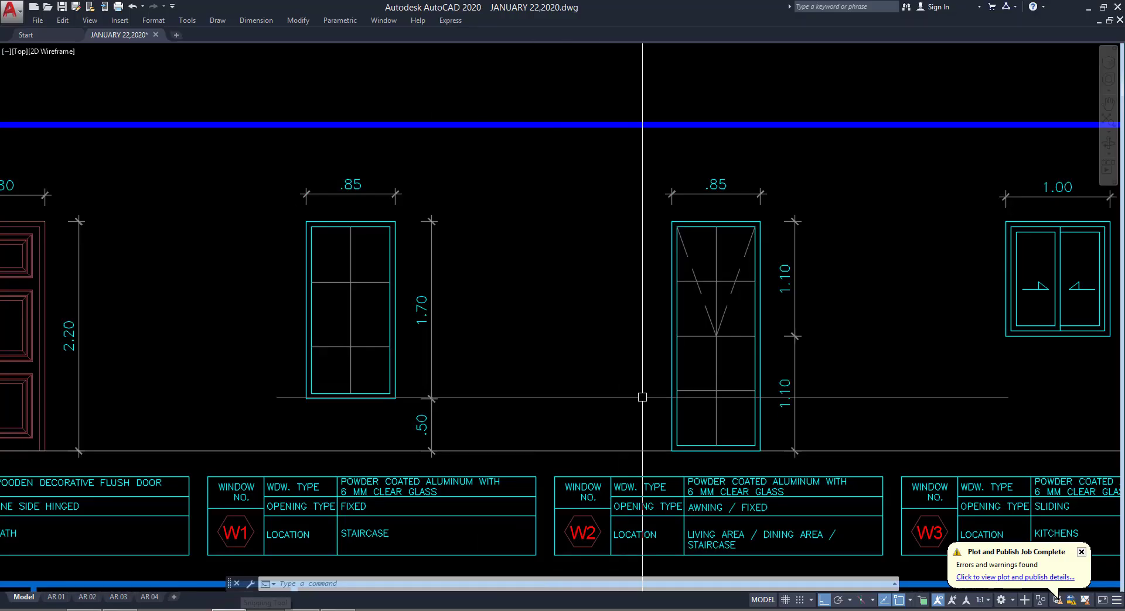
pyautogui.moveTo(744, 363); pyautogui.dragTo(670, 363, button='middle')
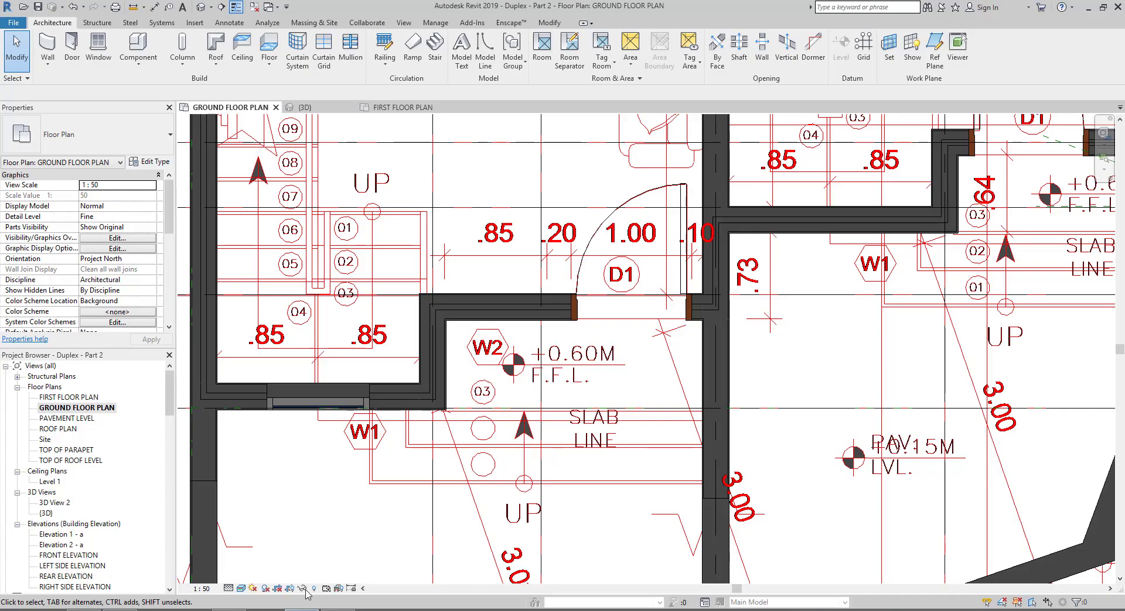
pyautogui.click(330, 404)
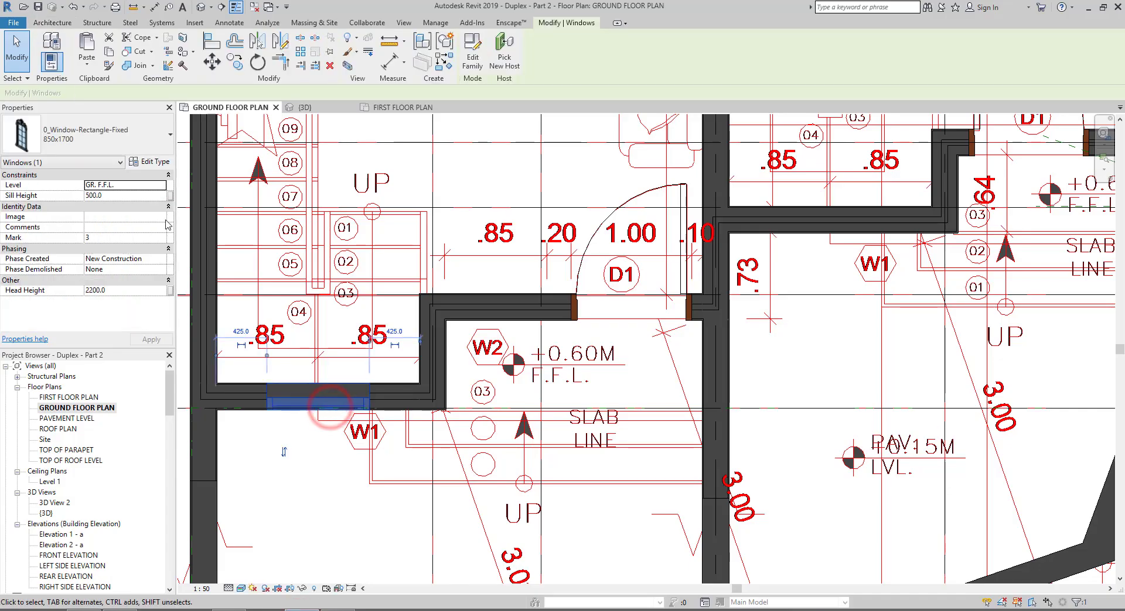
pyautogui.click(151, 163)
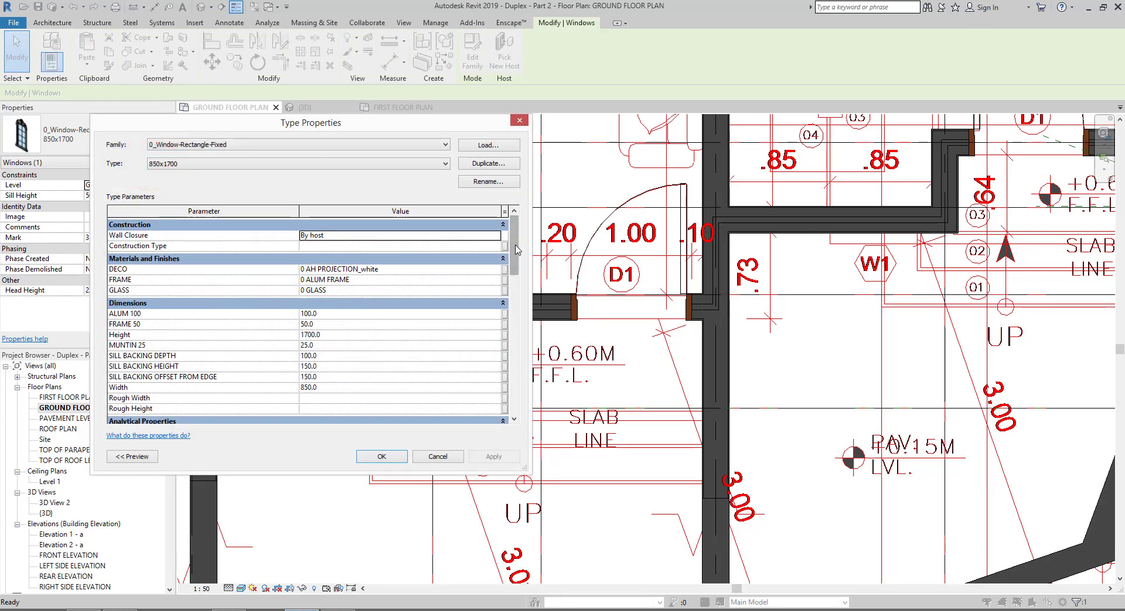
# Tick 3 MUN HOR on the 850x1700 window type and confirm with OK
pyautogui.moveTo(515, 242); pyautogui.dragTo(512, 331)
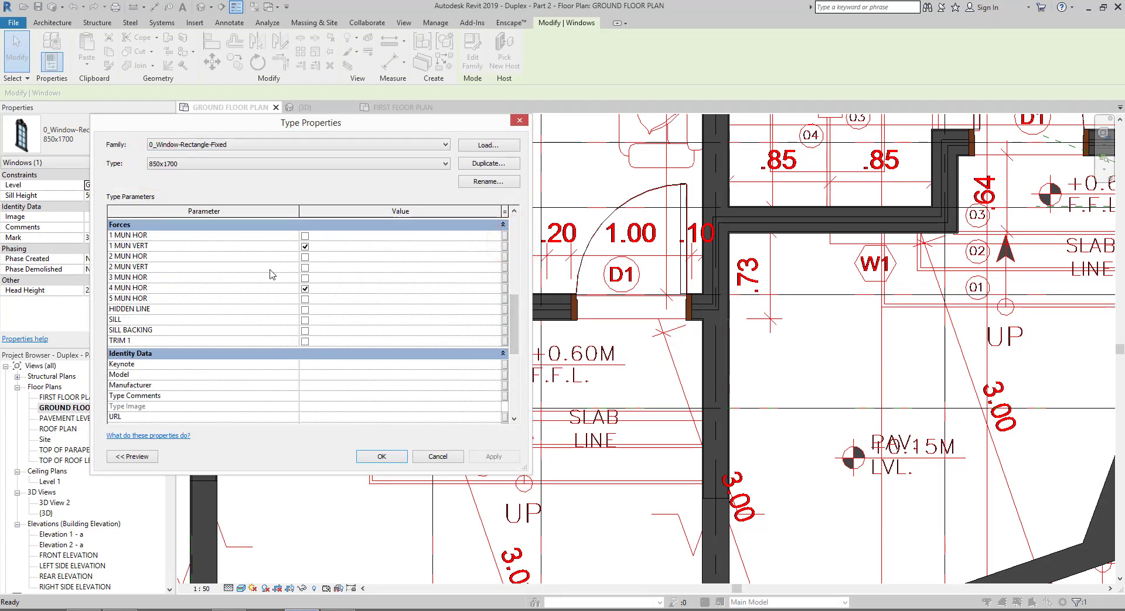
pyautogui.click(305, 287)
pyautogui.click(401, 458)
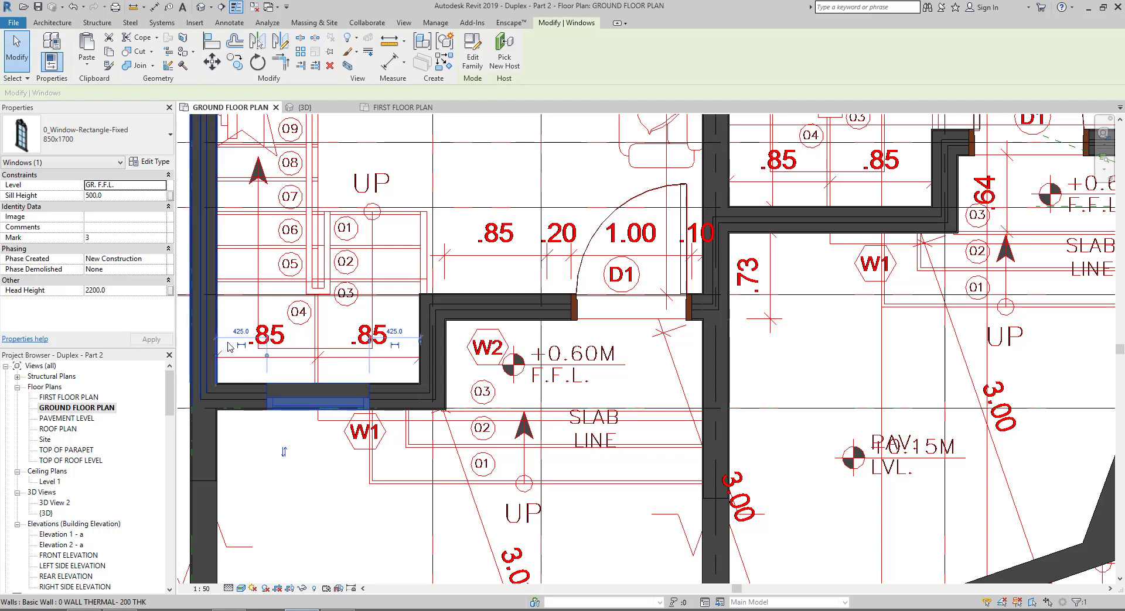
# Place a 0_Window-Rectangle-Fixed 850x1700 window in the short wall left of D1
pyautogui.click(53, 23)
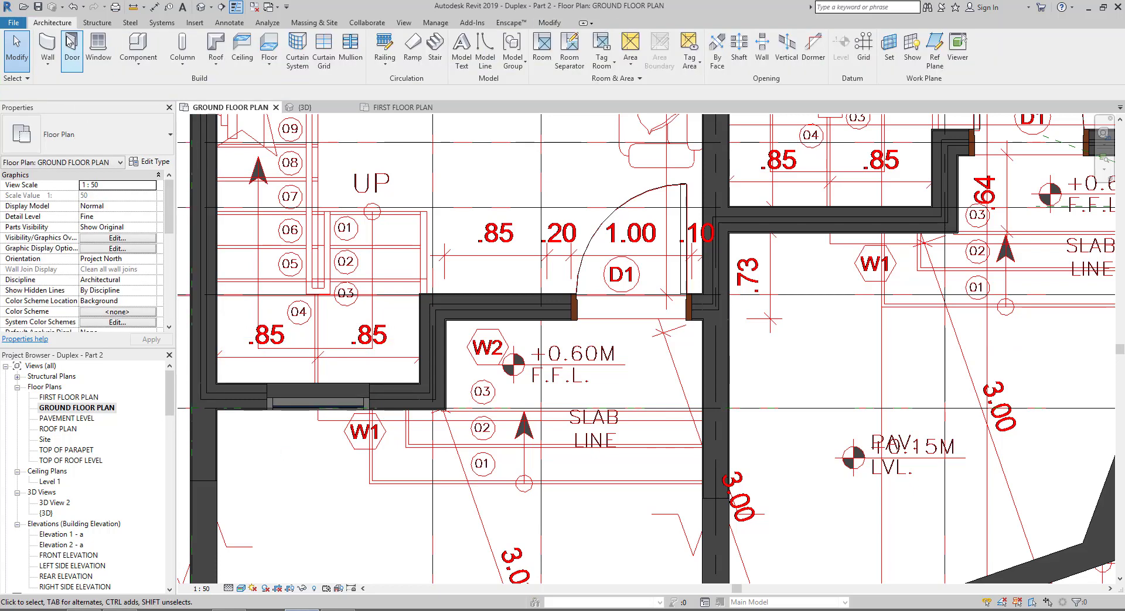
pyautogui.click(67, 41)
pyautogui.click(52, 23)
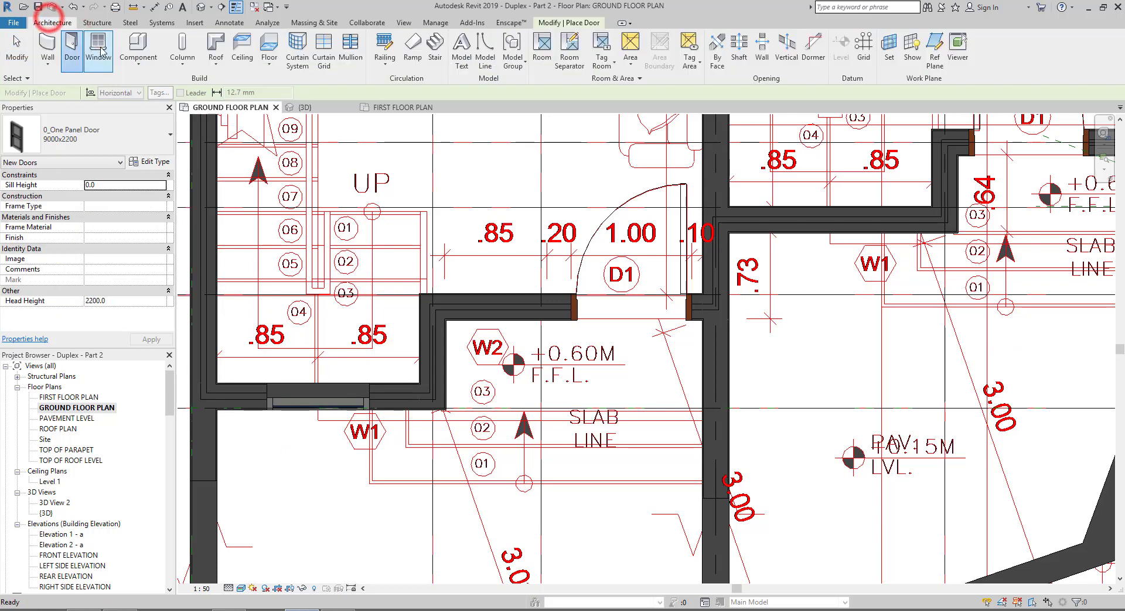
pyautogui.click(94, 41)
pyautogui.click(93, 147)
pyautogui.moveTo(38, 199)
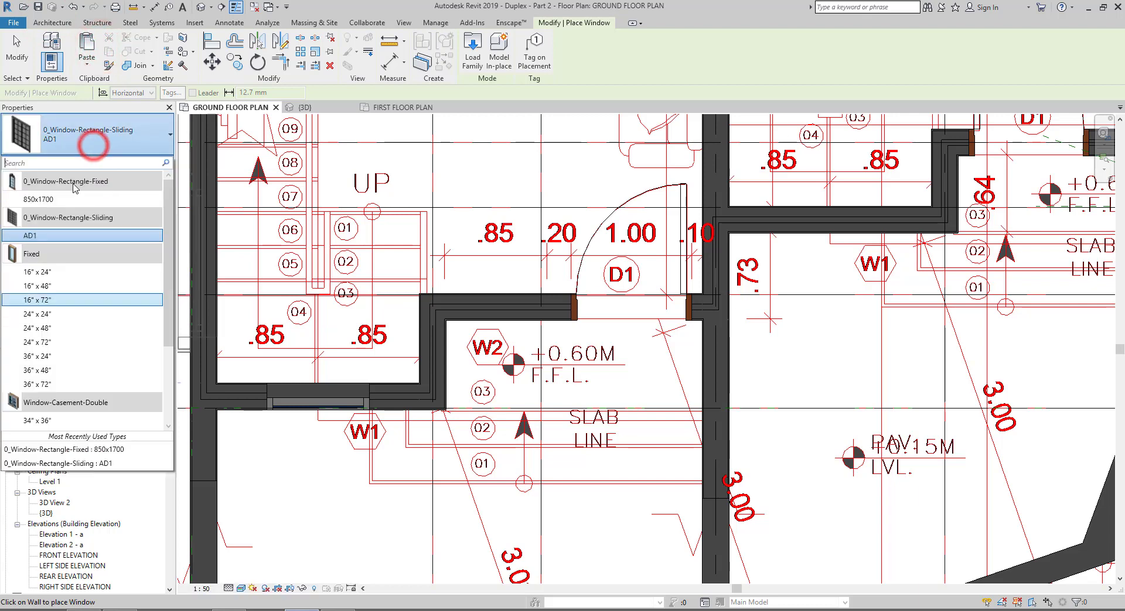
pyautogui.click(44, 199)
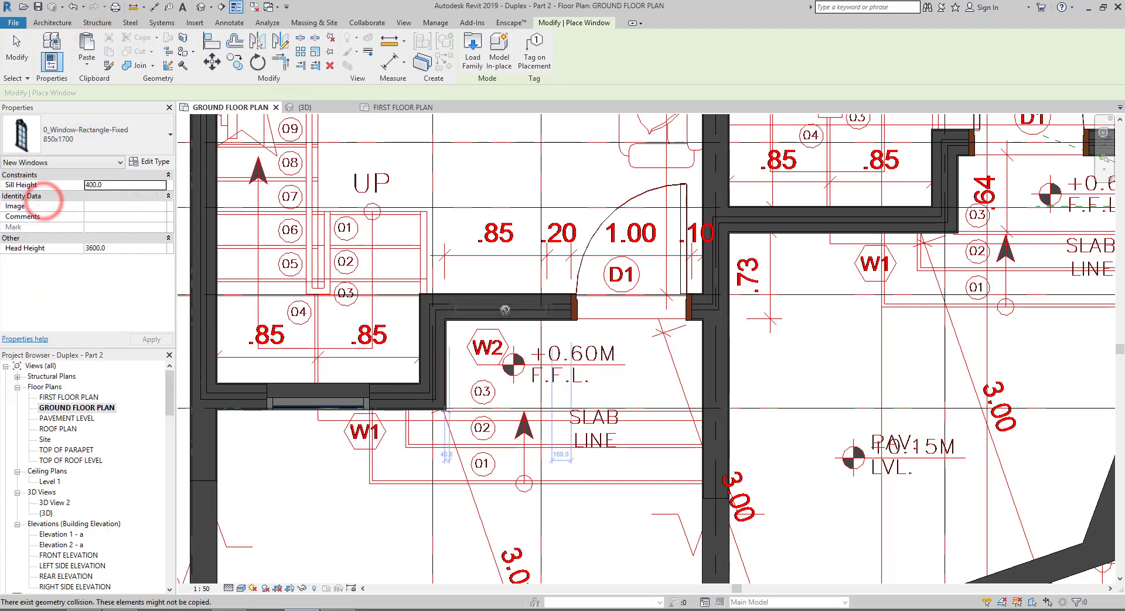
pyautogui.click(503, 314)
pyautogui.press('Escape')
pyautogui.press('Escape')
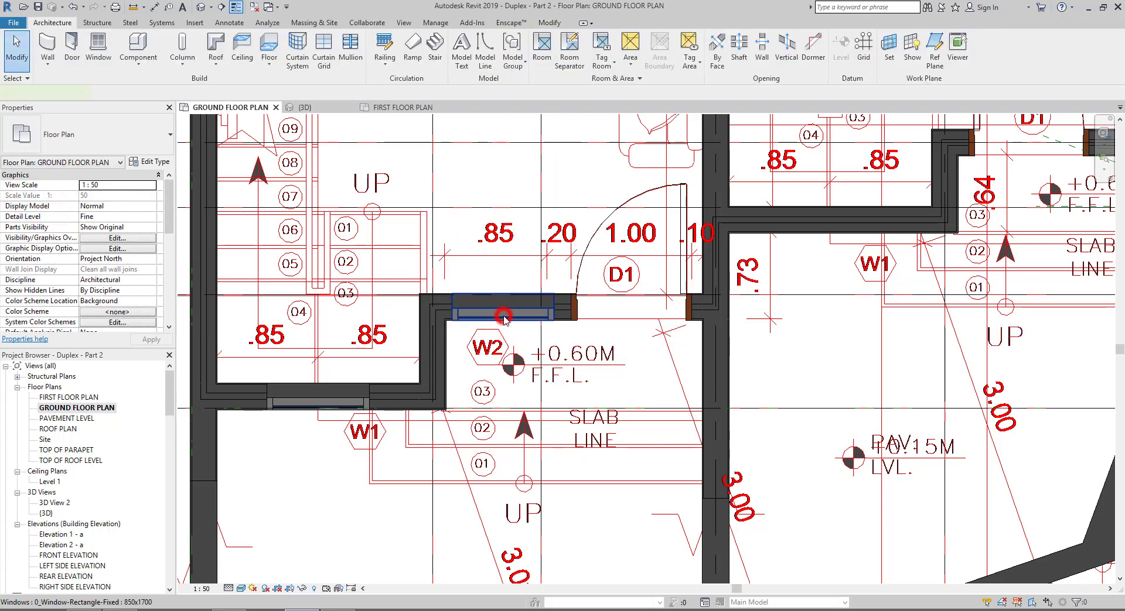
pyautogui.click(503, 316)
pyautogui.hotkey('alt', 'Tab')
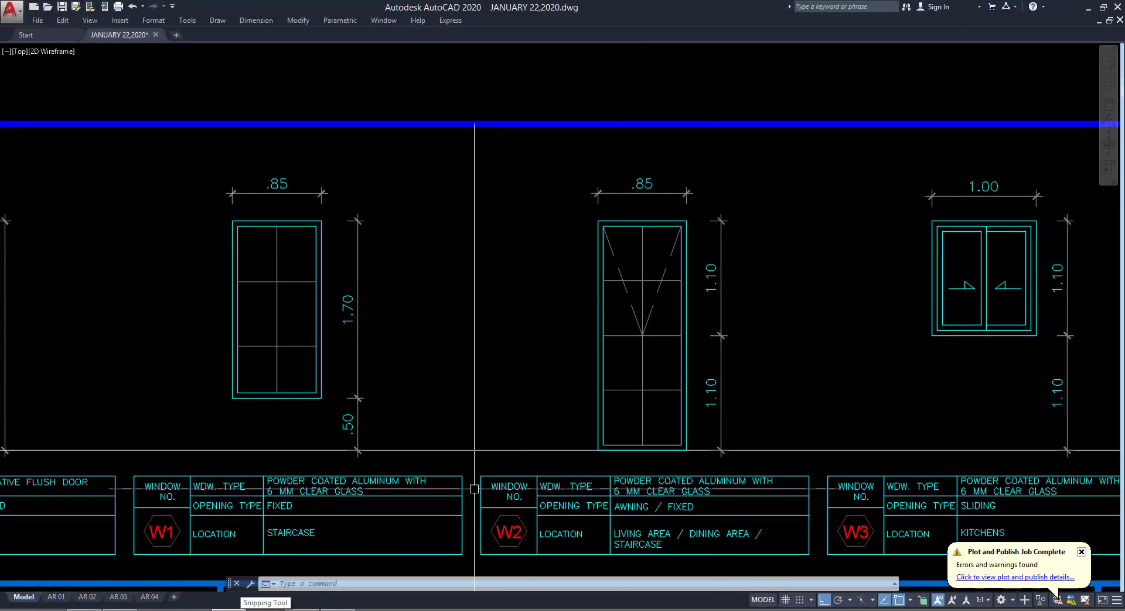
# Duplicate the window type as 850x2200 with Height 2200 and 3 MUN HOR turned off
pyautogui.hotkey('alt', 'Tab')
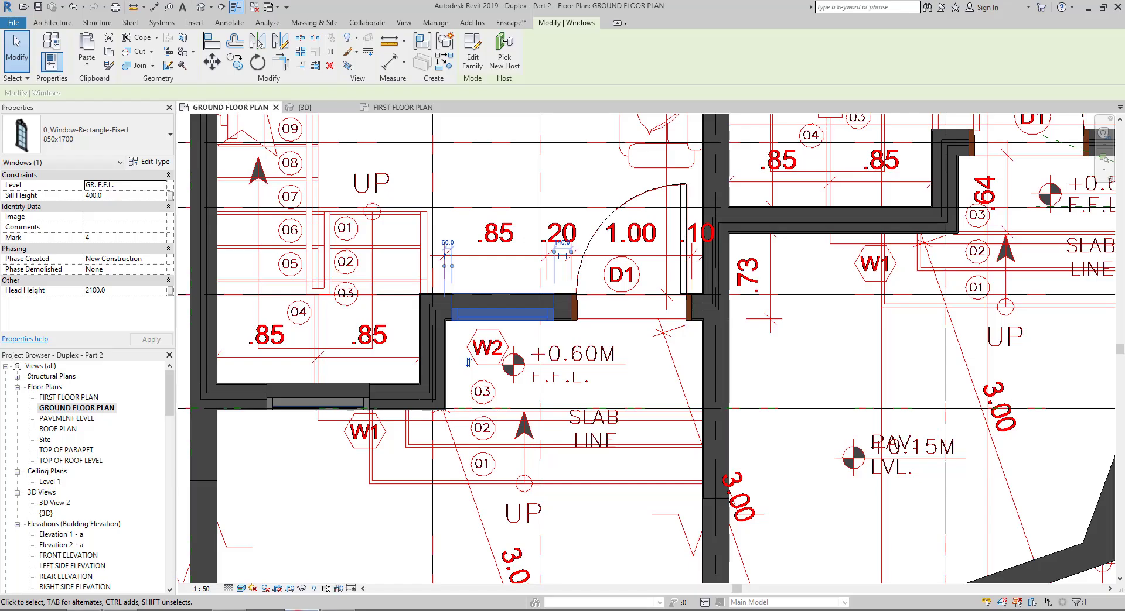
pyautogui.click(158, 160)
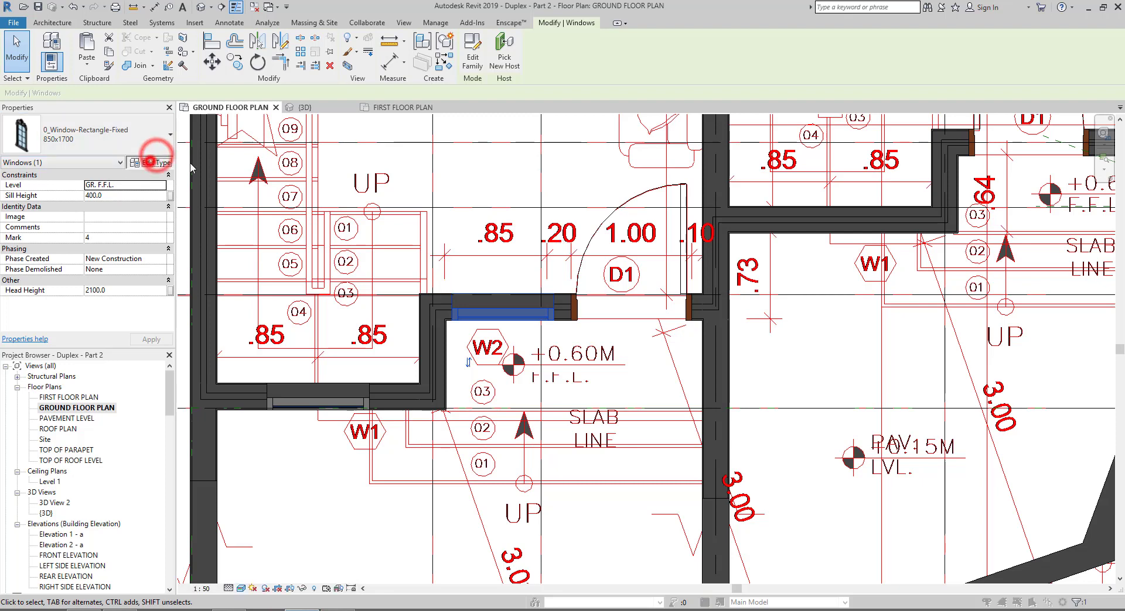
pyautogui.click(484, 165)
pyautogui.write('850x2200')
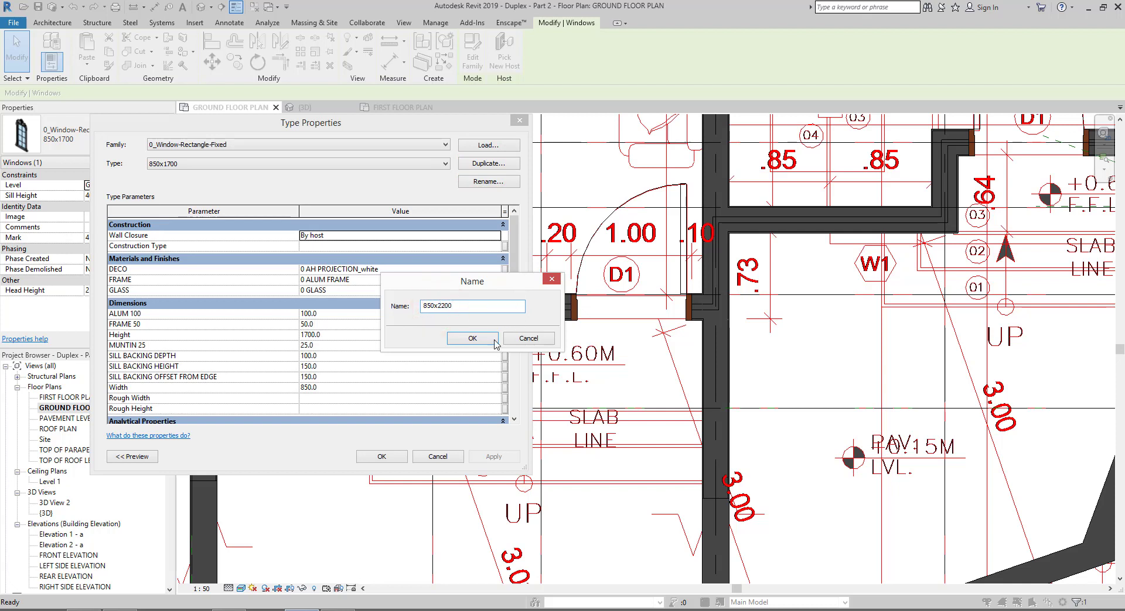
pyautogui.click(493, 342)
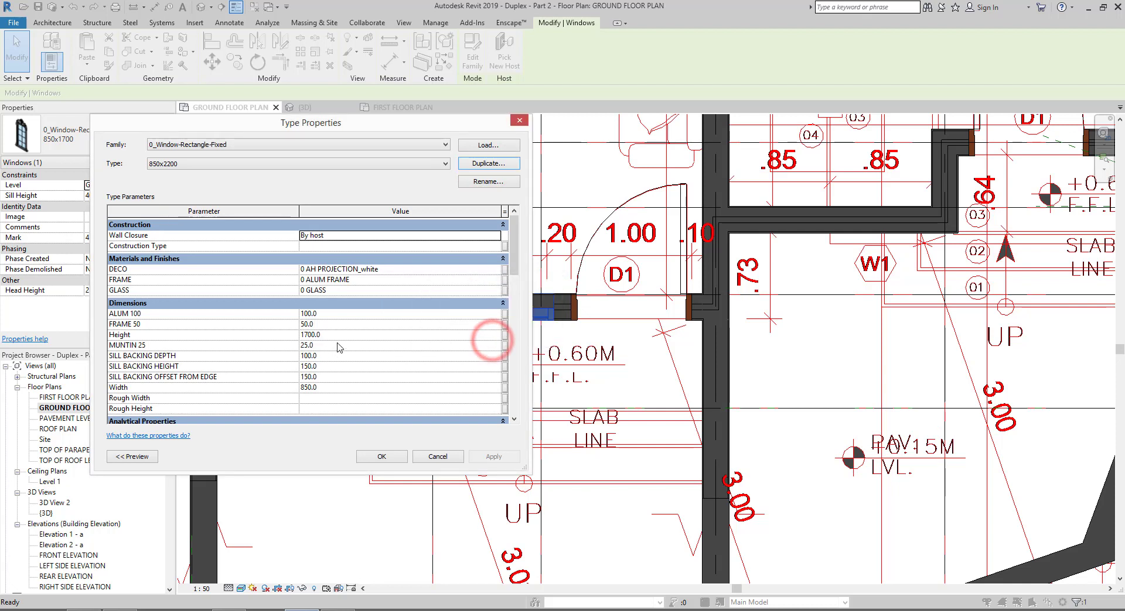
pyautogui.click(340, 338)
pyautogui.write('2200')
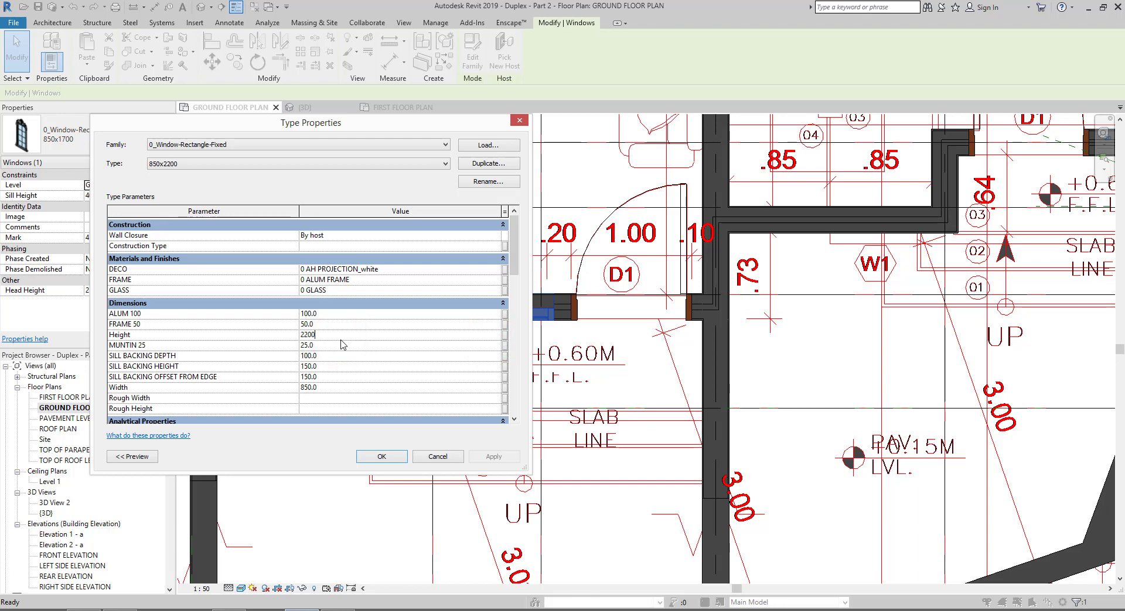
pyautogui.click(517, 264)
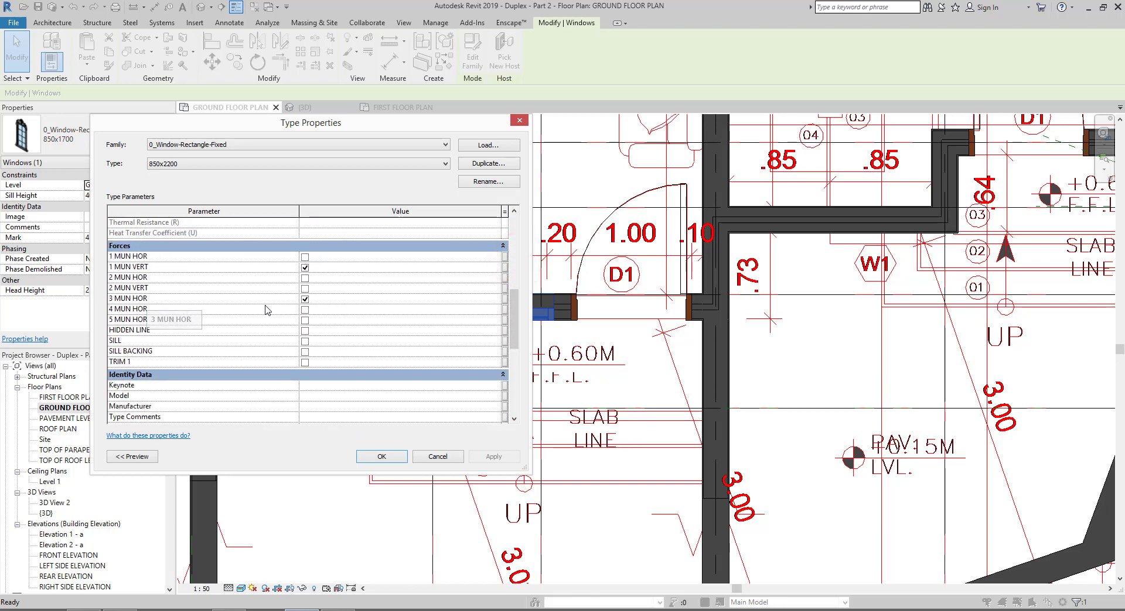
pyautogui.click(304, 310)
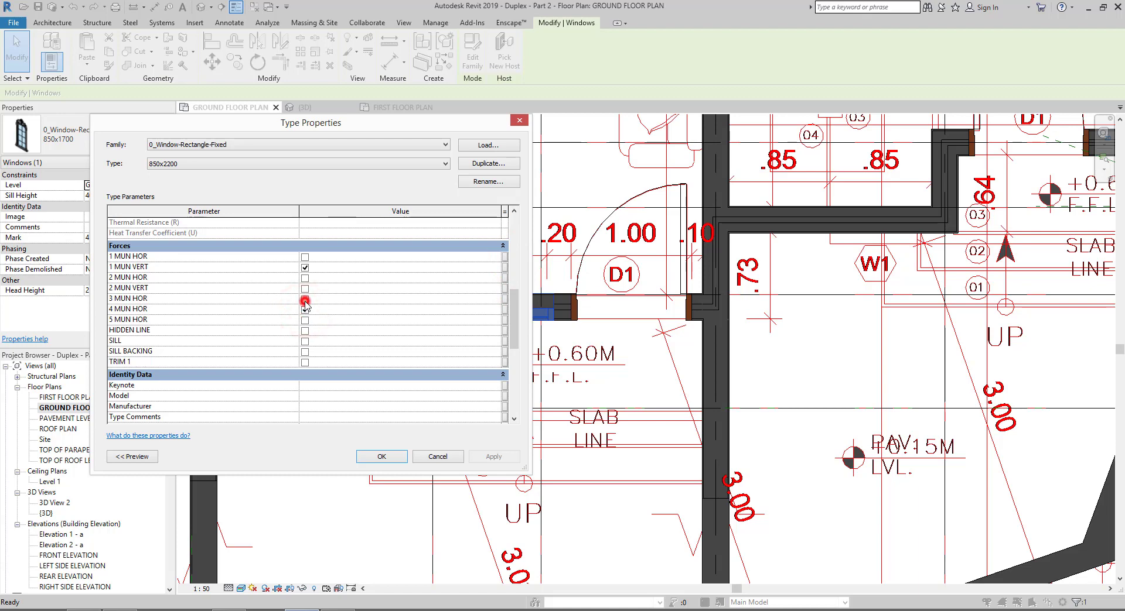
pyautogui.click(395, 455)
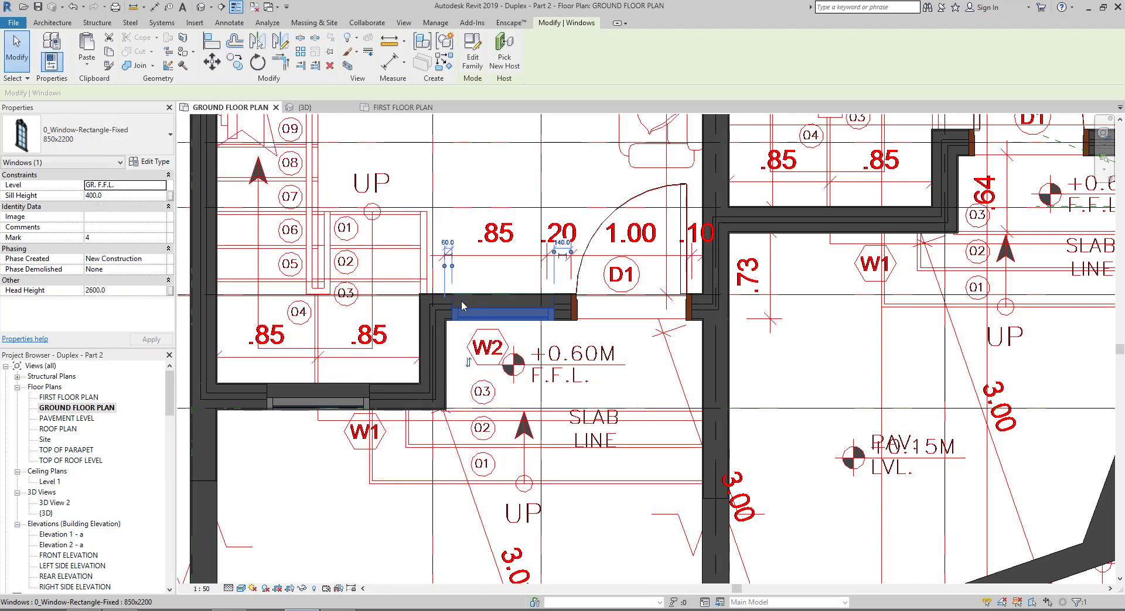
pyautogui.click(114, 196)
pyautogui.write('0')
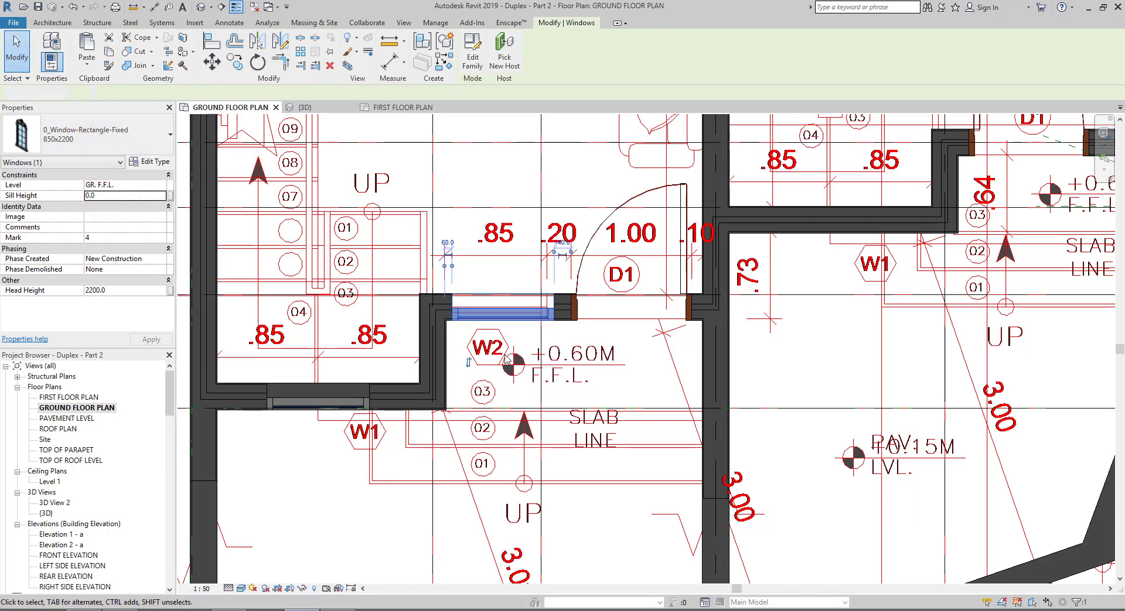
# Move the W2 window to sit 50 from the wall corner beside D1
pyautogui.press('Escape')
pyautogui.scroll(2, 521, 287)
pyautogui.scroll(2, 521, 287)
pyautogui.click(468, 338)
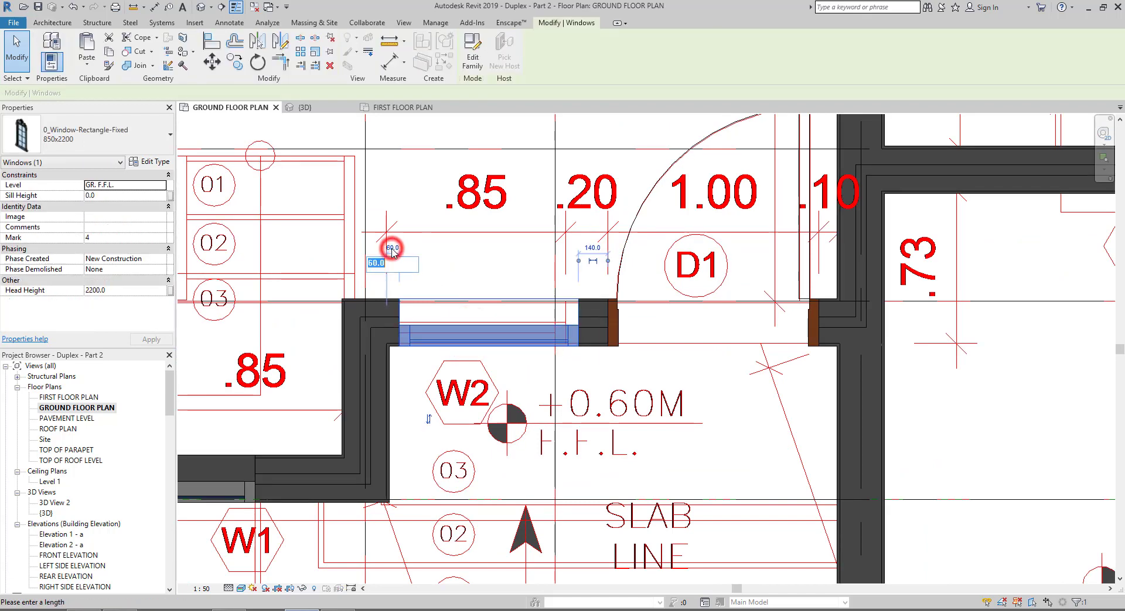
pyautogui.write('50')
pyautogui.press('Return')
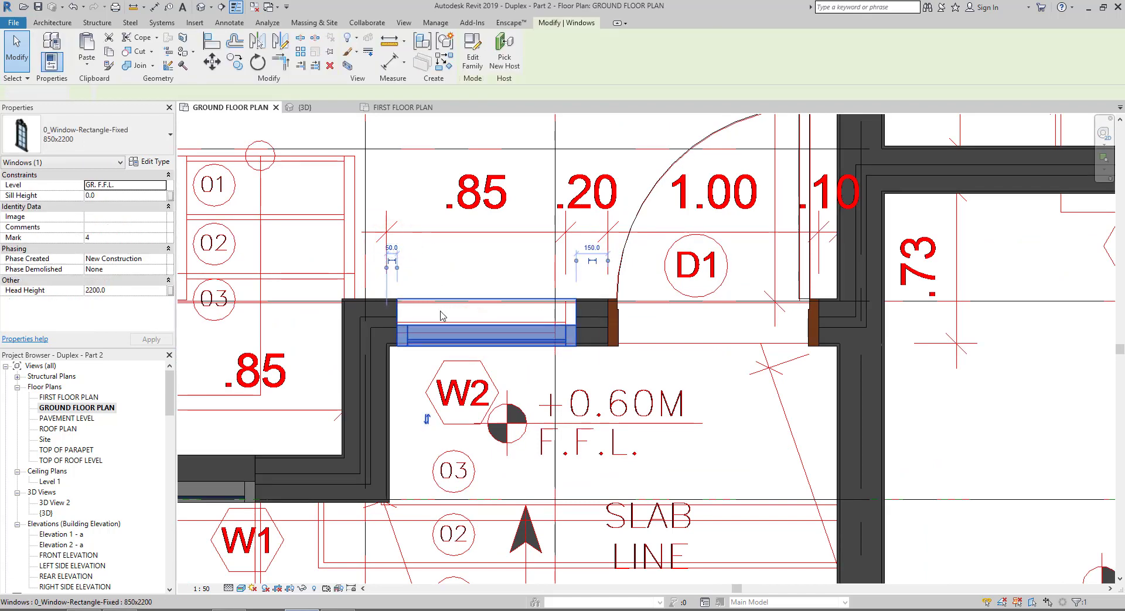
pyautogui.press('Escape')
pyautogui.scroll(-4, 485, 318)
pyautogui.scroll(-1, 695, 320)
pyautogui.moveTo(722, 279); pyautogui.dragTo(584, 297, button='middle')
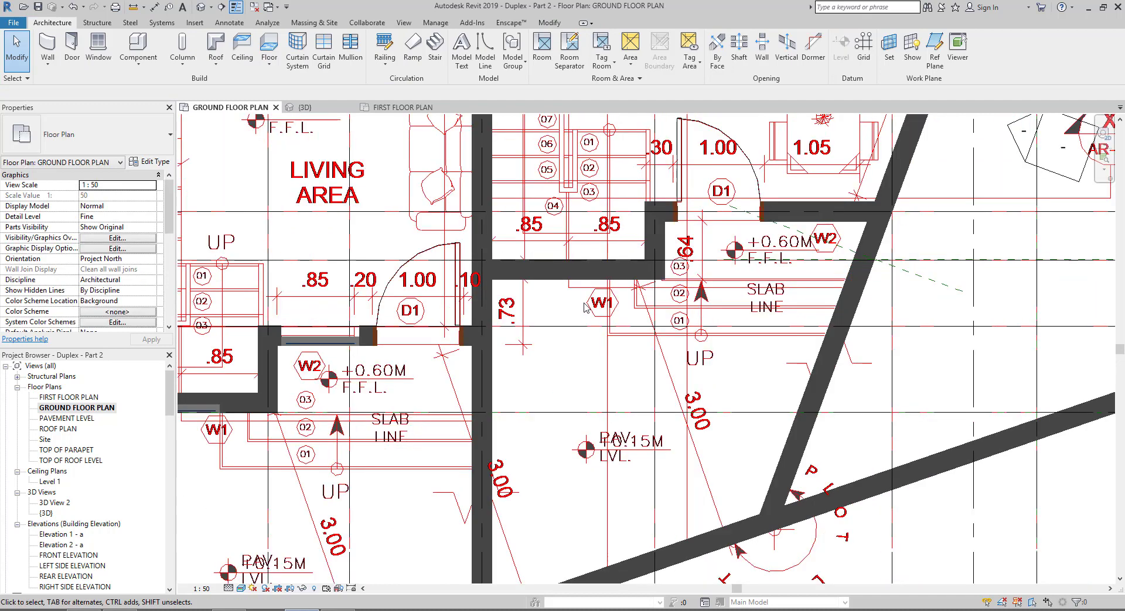
# Rename the 850x1700 window type to 'W1 - 850x1700'
pyautogui.click(94, 54)
pyautogui.click(117, 139)
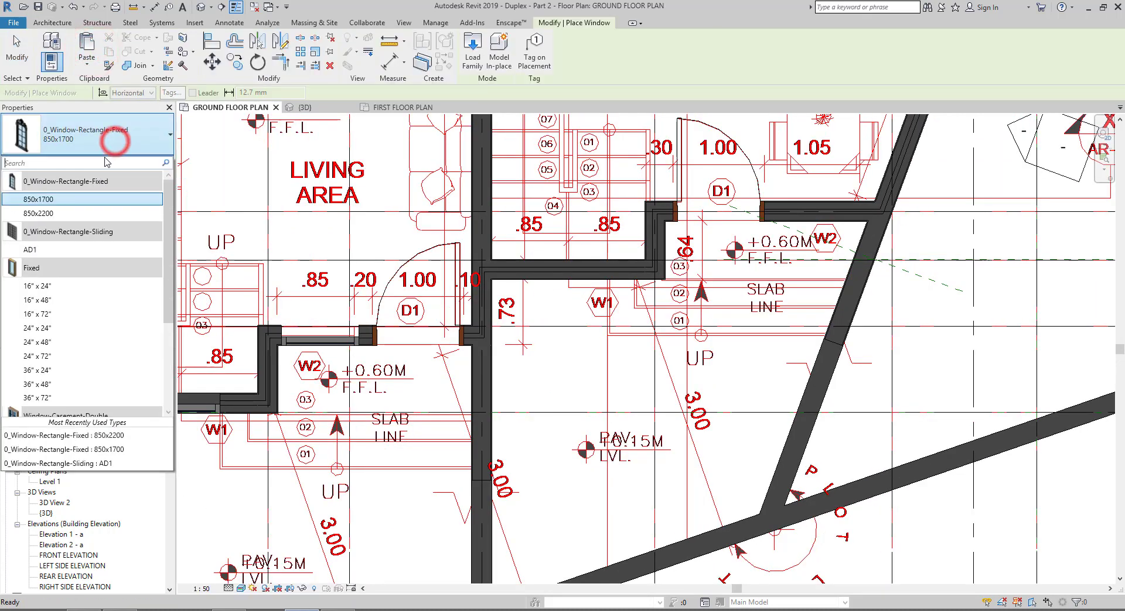
pyautogui.click(71, 201)
pyautogui.press('Escape')
pyautogui.moveTo(304, 391); pyautogui.dragTo(459, 360, button='middle')
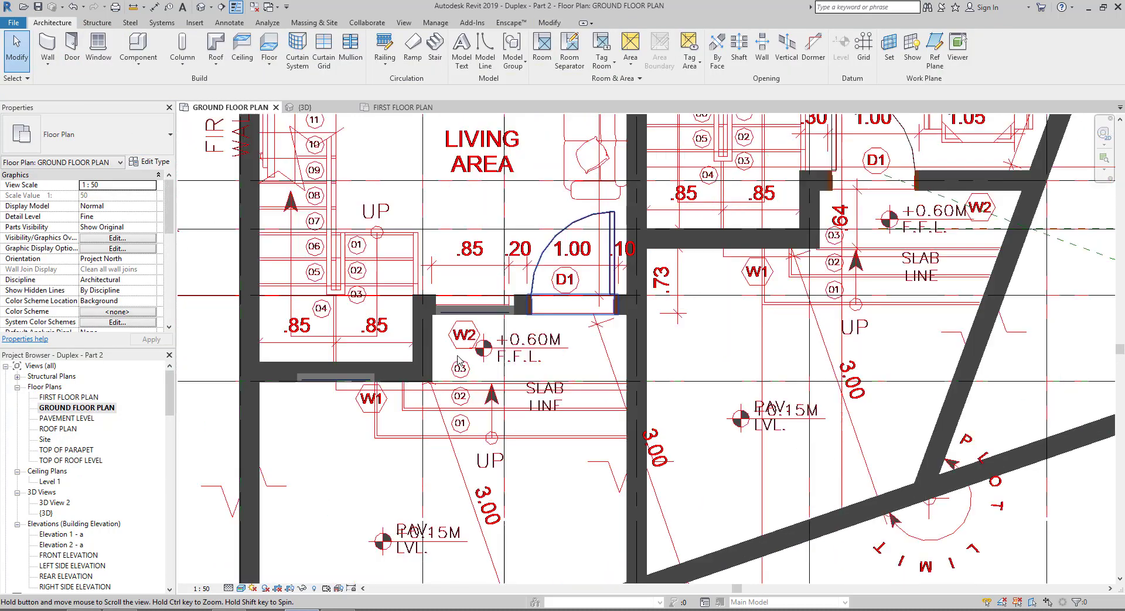
pyautogui.click(332, 382)
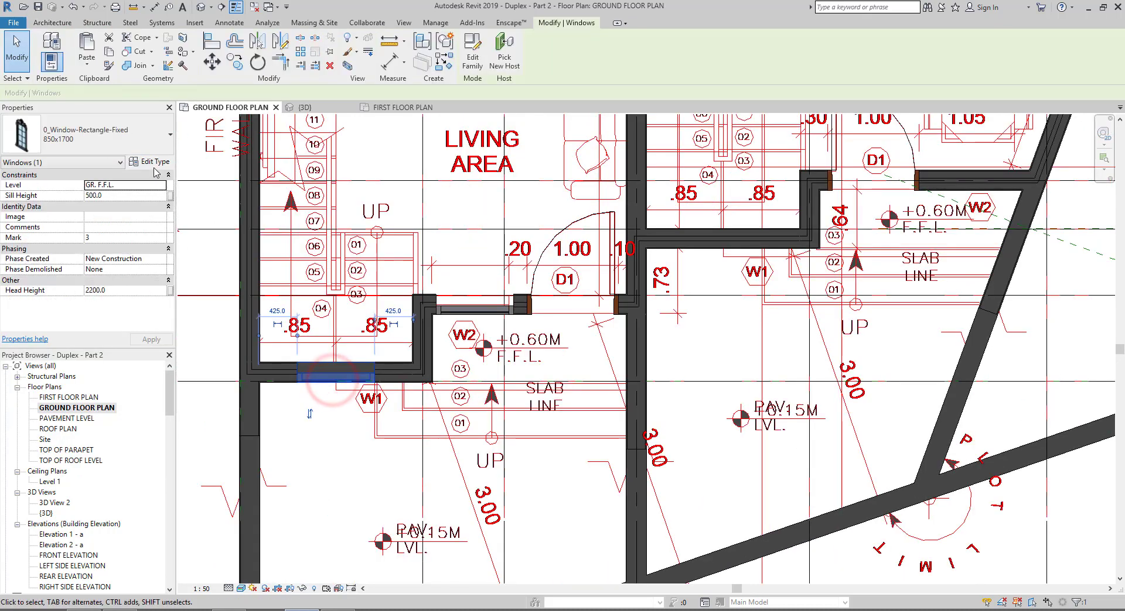
pyautogui.click(149, 162)
pyautogui.click(477, 182)
pyautogui.write('W1 - 850x1700')
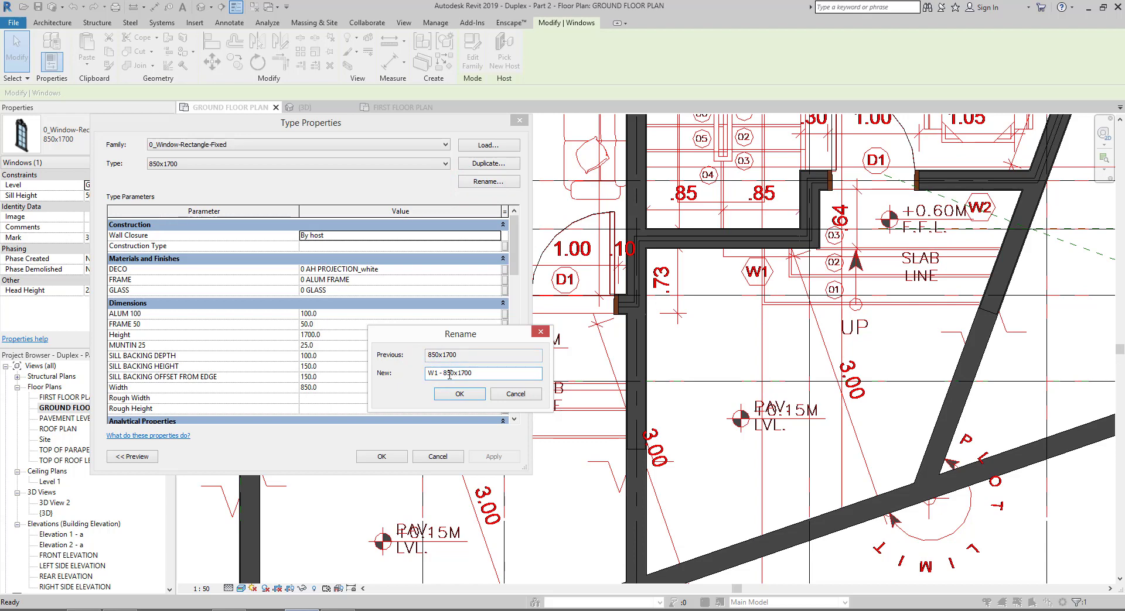
pyautogui.click(456, 394)
# Rename the 850x2200 window type to 'W2 - 850x2200' and confirm
pyautogui.click(368, 166)
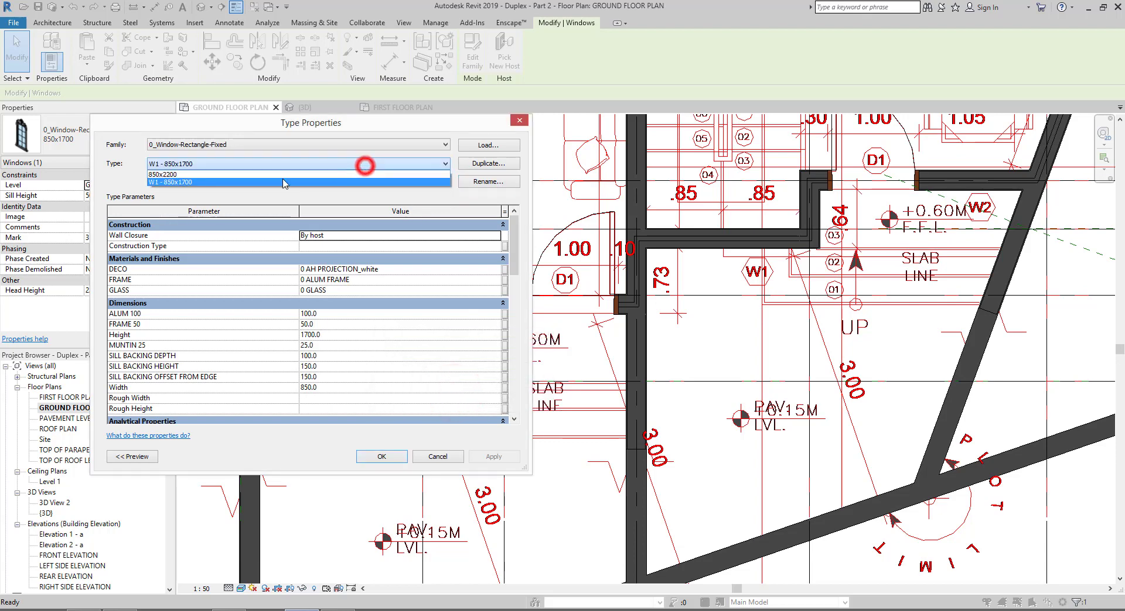
pyautogui.click(196, 175)
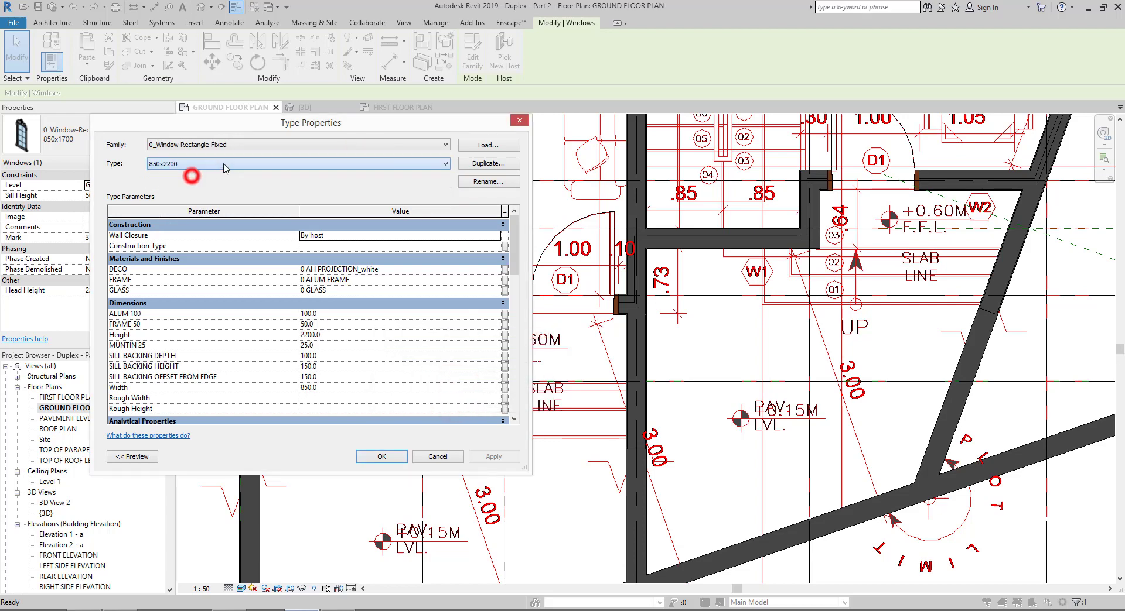
pyautogui.click(475, 182)
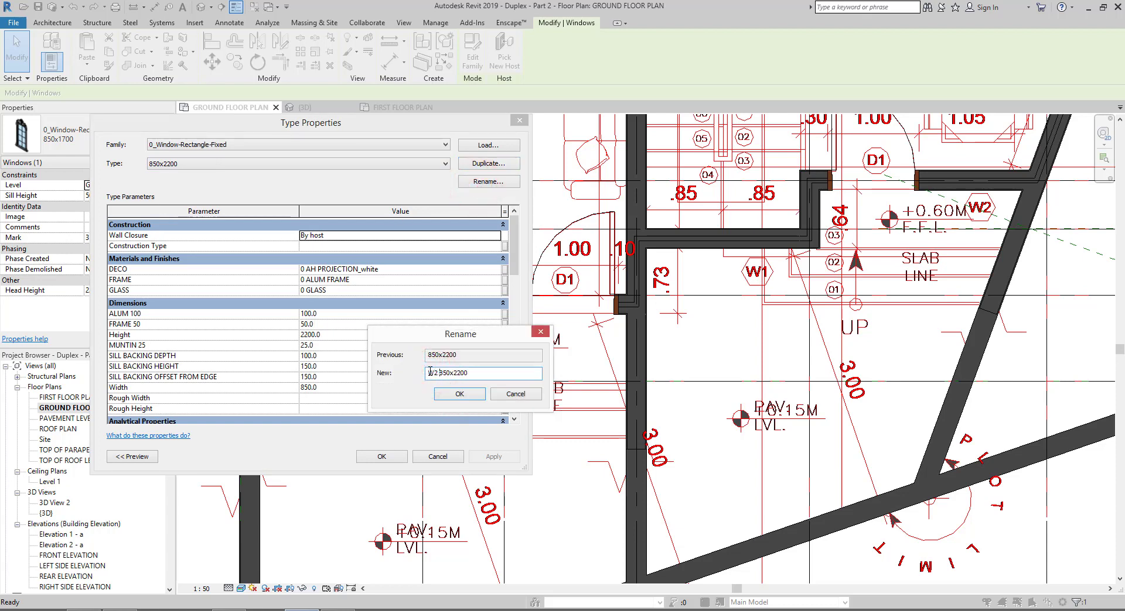
pyautogui.click(455, 394)
pyautogui.click(381, 456)
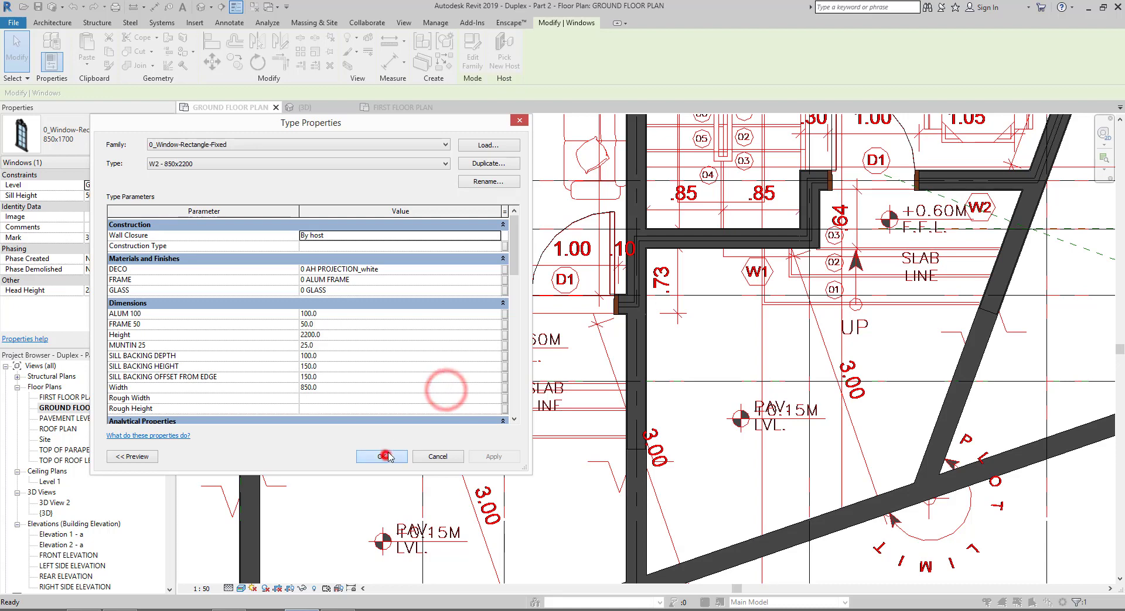
pyautogui.click(349, 388)
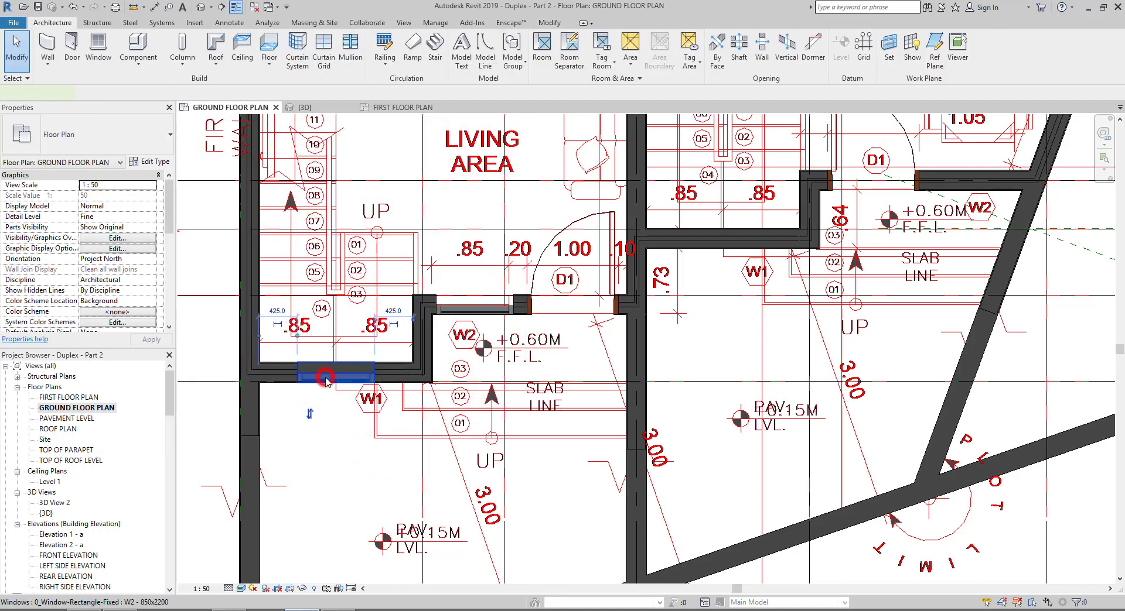
# Change the window below the stairs to type W1 - 850x1700
pyautogui.click(307, 377)
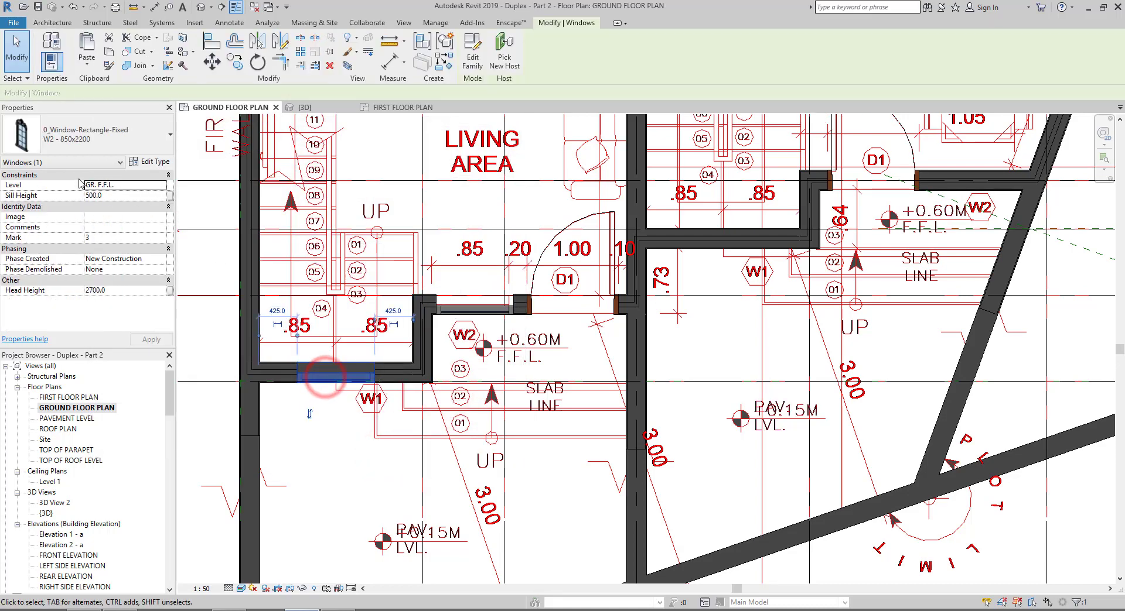
pyautogui.click(82, 143)
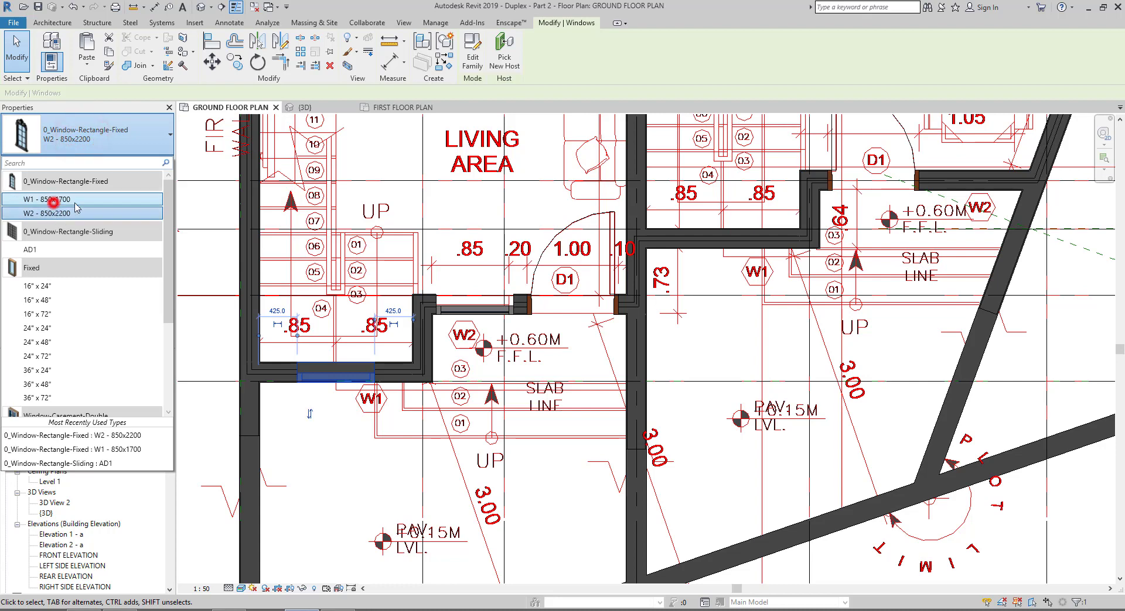
pyautogui.click(53, 205)
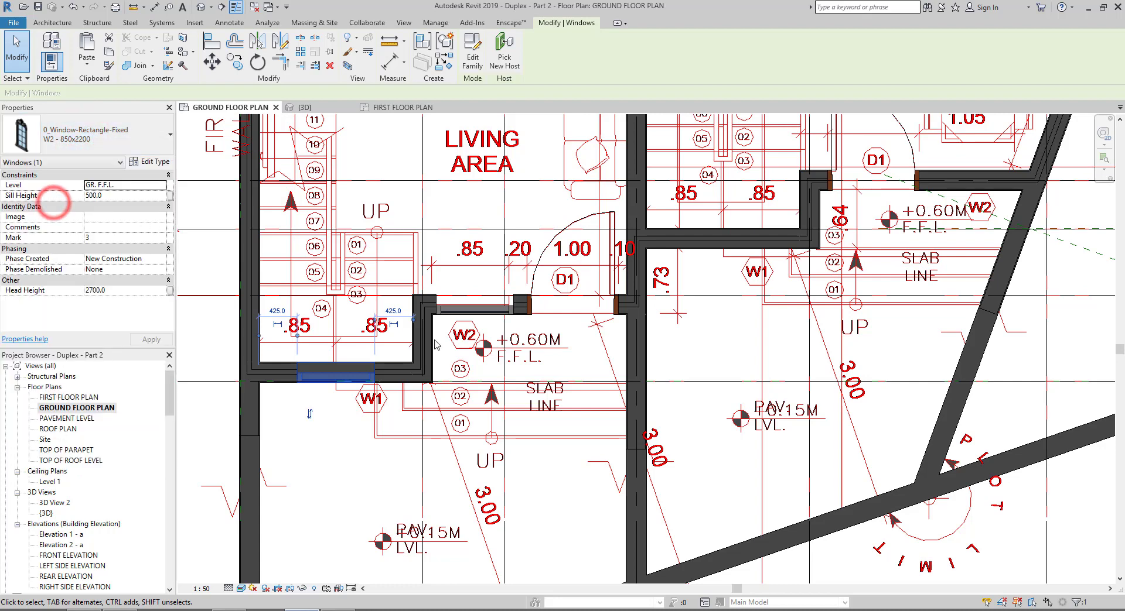
# Start placing new W1 - 850x1700 windows and move to the first floor plan
pyautogui.click(476, 312)
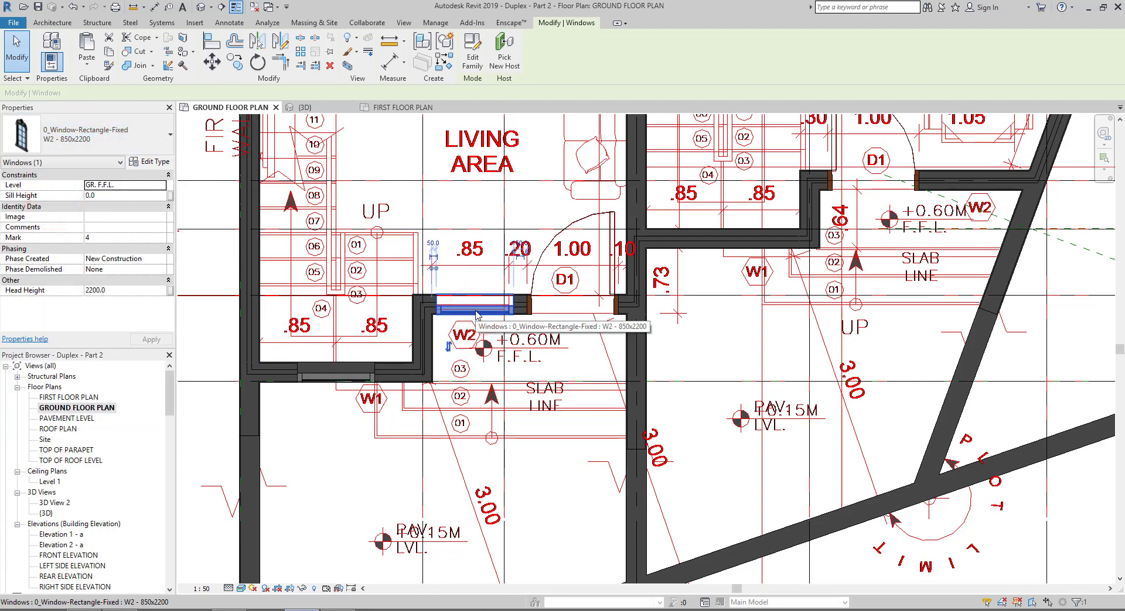
pyautogui.click(52, 22)
pyautogui.click(97, 50)
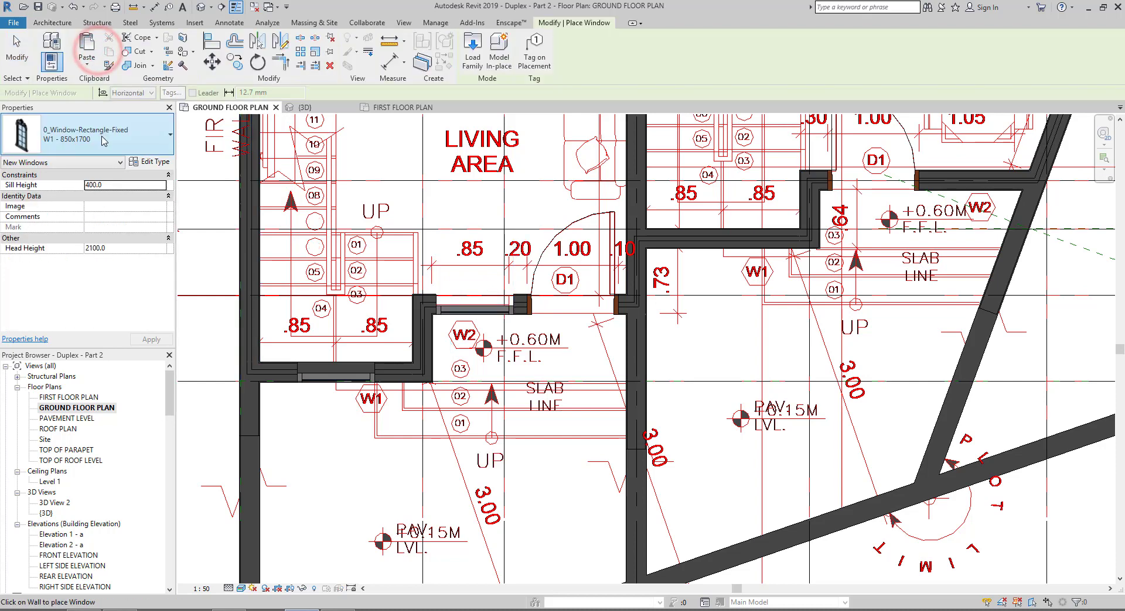
pyautogui.click(104, 141)
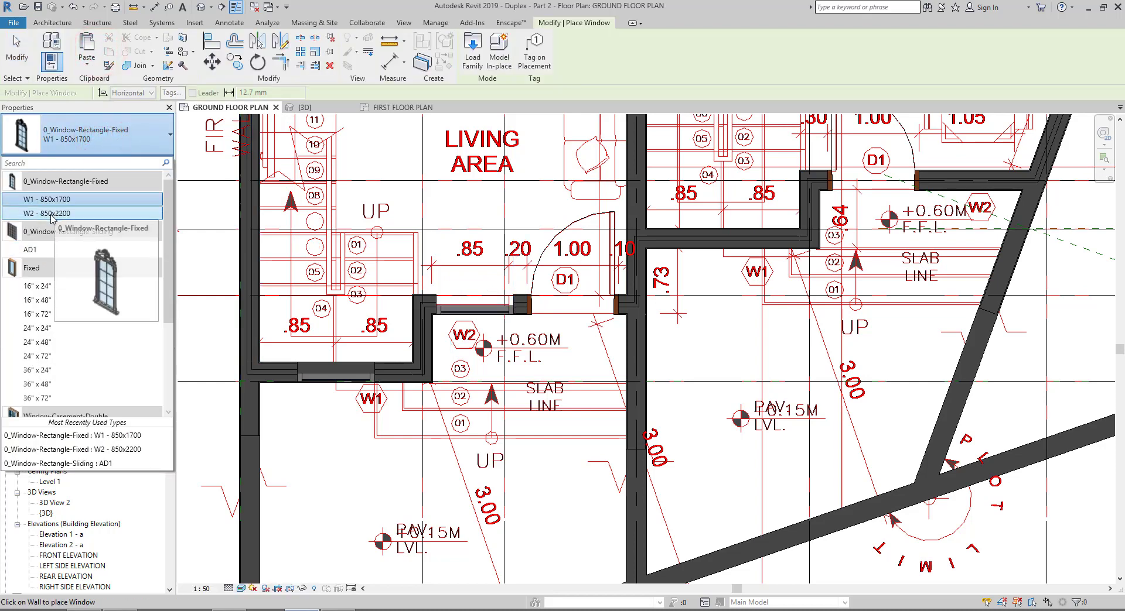
pyautogui.click(58, 200)
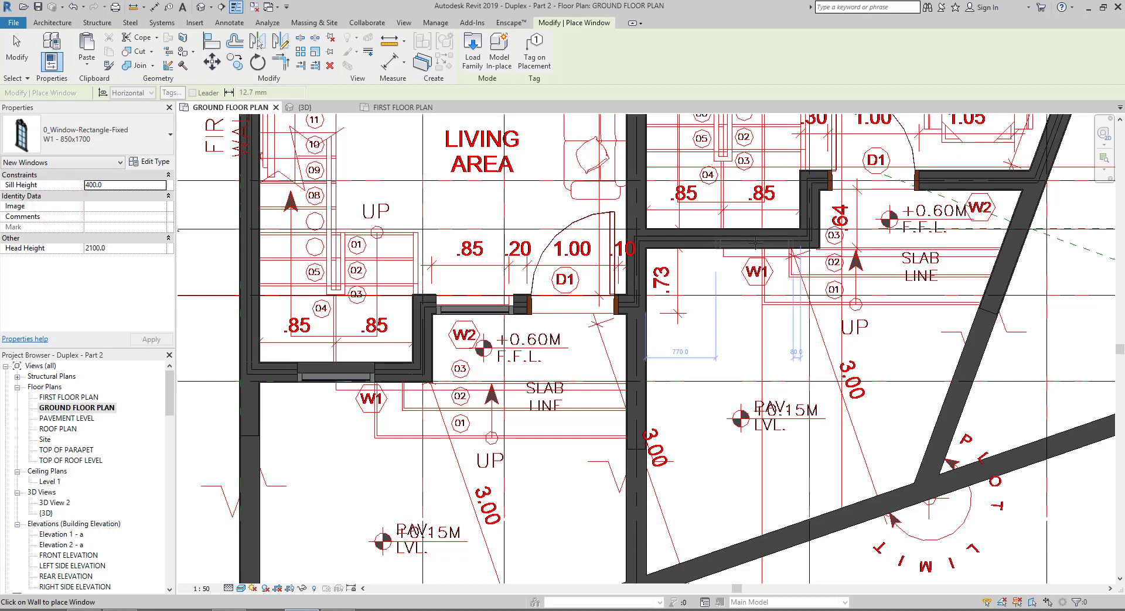
pyautogui.hotkey('ctrl', 'Tab')
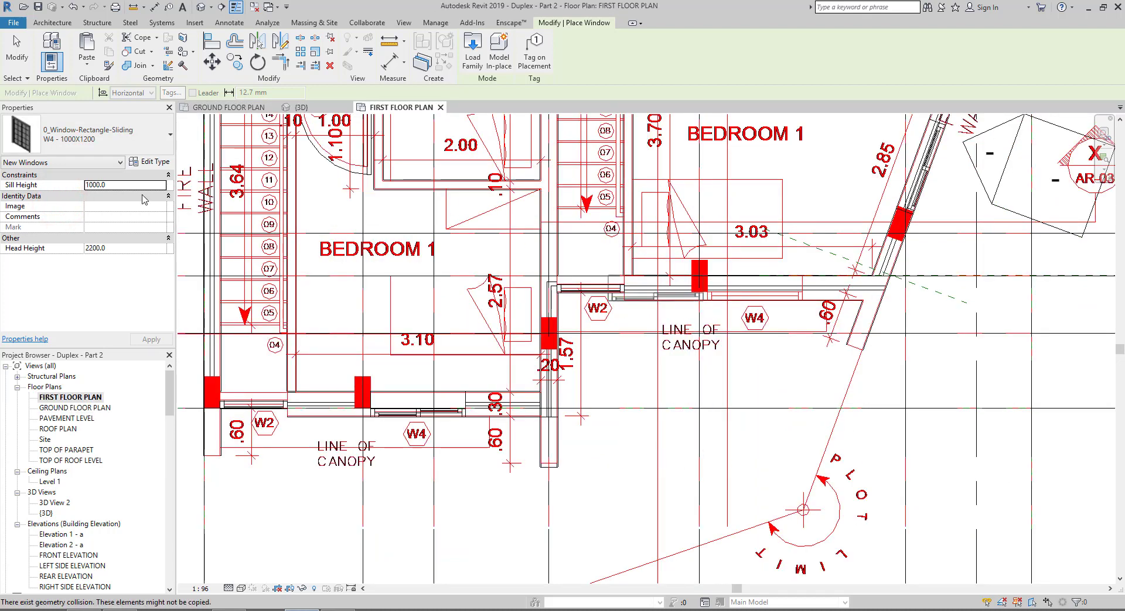
# Place a W4 - 1000X1200 sliding window in the first-floor wall at the W4 tag
pyautogui.click(137, 186)
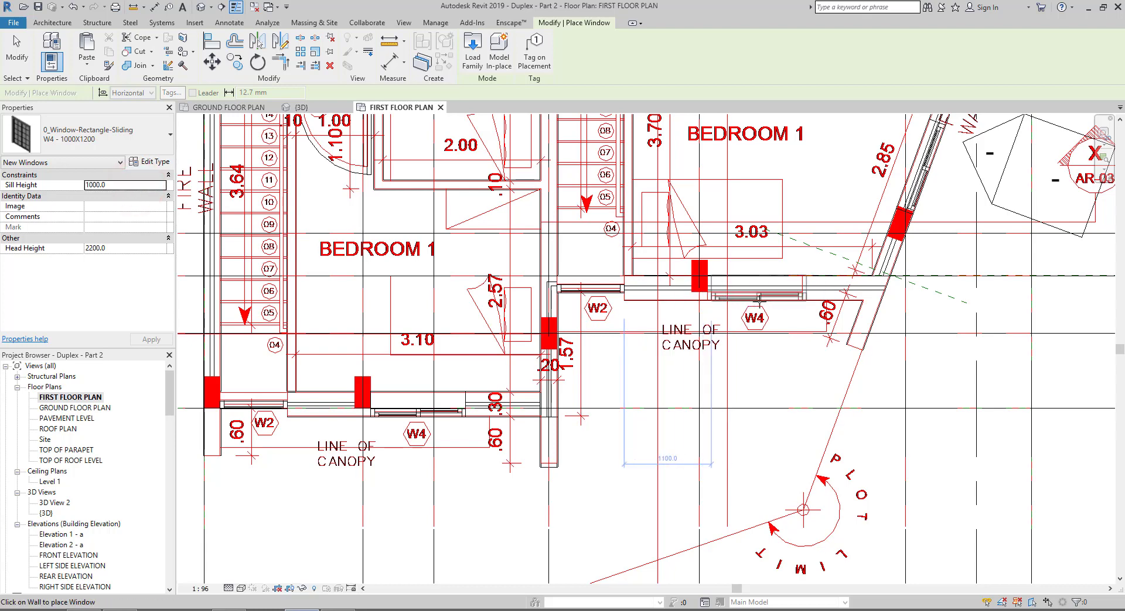
pyautogui.click(758, 300)
pyautogui.press('Escape')
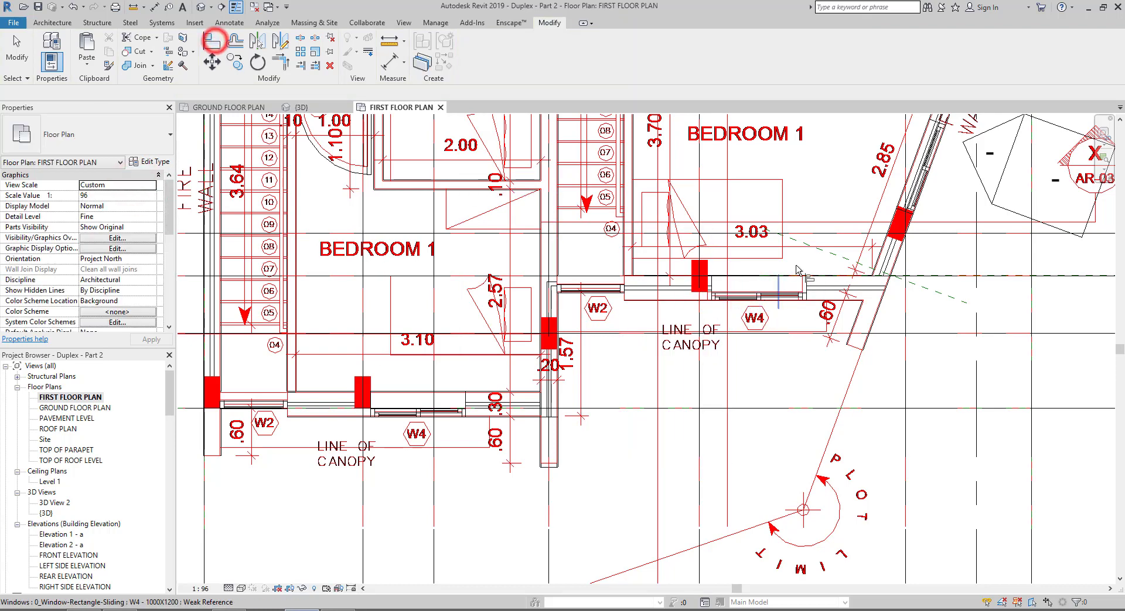
# Align the W4 window's edge to the wall face using AL
pyautogui.press('a')
pyautogui.press('l')
pyautogui.scroll(4, 796, 271)
pyautogui.click(818, 300)
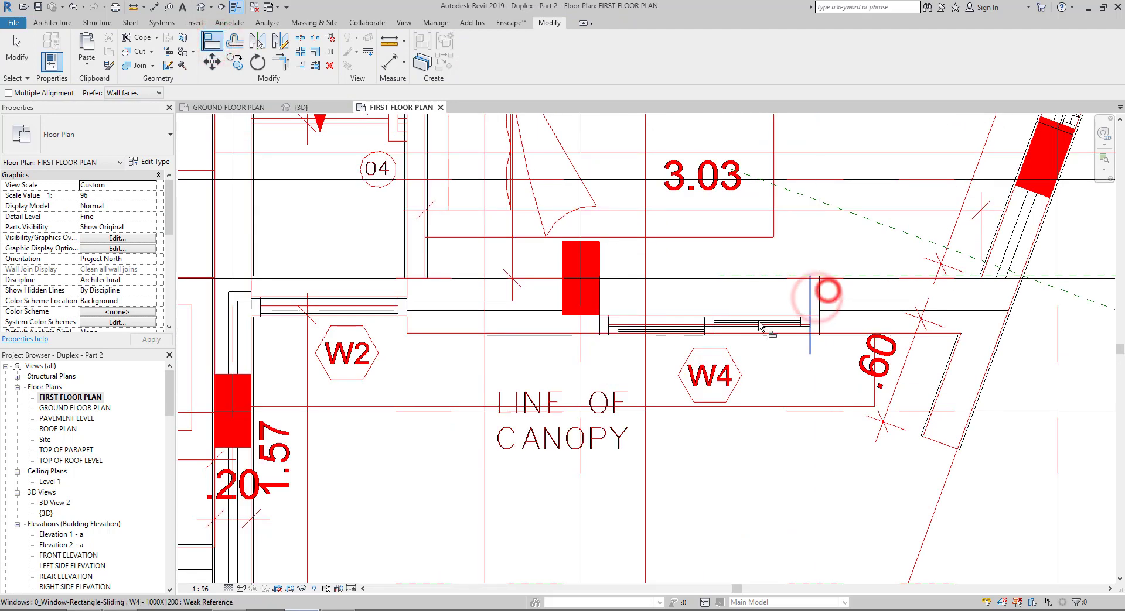
pyautogui.click(817, 300)
pyautogui.press('Escape')
pyautogui.scroll(-2, 716, 329)
pyautogui.scroll(-3, 716, 329)
pyautogui.scroll(-3, 716, 329)
# Orbit the 3D model to review the front facades, then open 3D View 2
pyautogui.hotkey('ctrl', 'Tab')
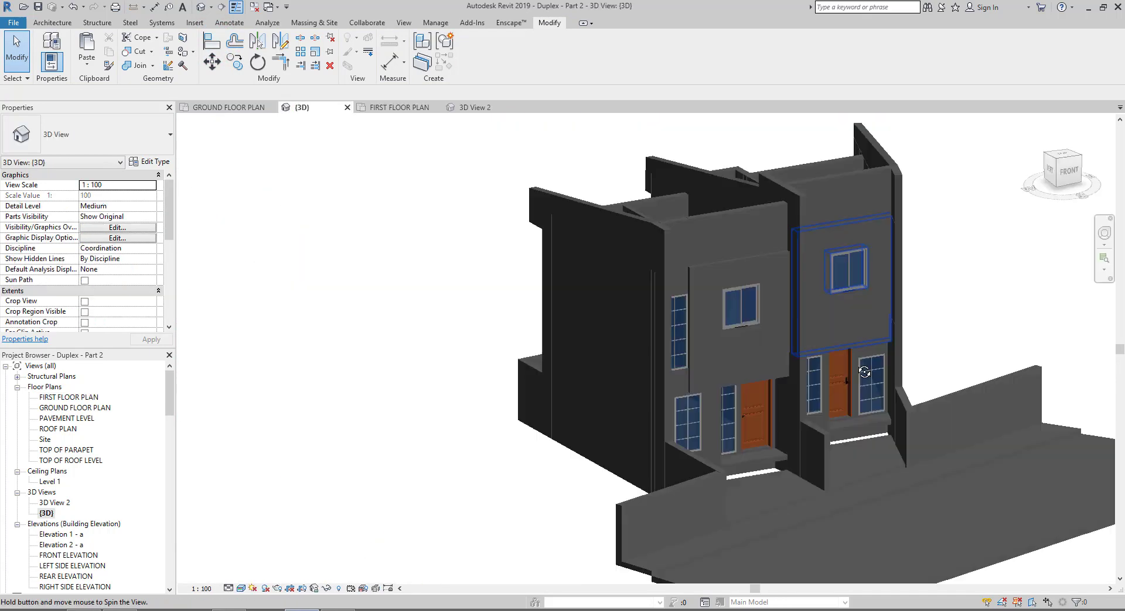
pyautogui.moveTo(846, 371)
pyautogui.keyDown('shift'); pyautogui.mouseDown(button='middle')
pyautogui.moveTo(587, 394)
pyautogui.moveTo(359, 367)
pyautogui.moveTo(497, 352)
pyautogui.moveTo(603, 365)
pyautogui.moveTo(500, 379)
pyautogui.moveTo(582, 371)
pyautogui.moveTo(687, 326)
pyautogui.moveTo(665, 311)
pyautogui.moveTo(369, 339)
pyautogui.moveTo(491, 413)
pyautogui.moveTo(366, 421)
pyautogui.moveTo(352, 460)
pyautogui.moveTo(502, 359)
pyautogui.moveTo(648, 405)
pyautogui.moveTo(527, 392)
pyautogui.moveTo(457, 410)
pyautogui.mouseUp(button='middle'); pyautogui.keyUp('shift')
pyautogui.doubleClick(52, 504)
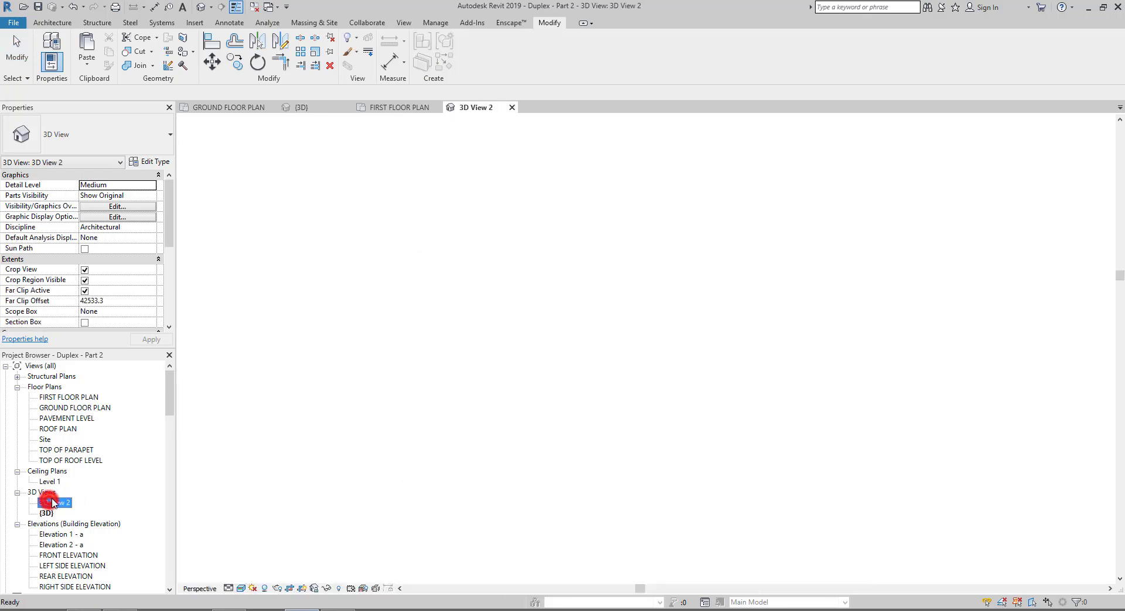